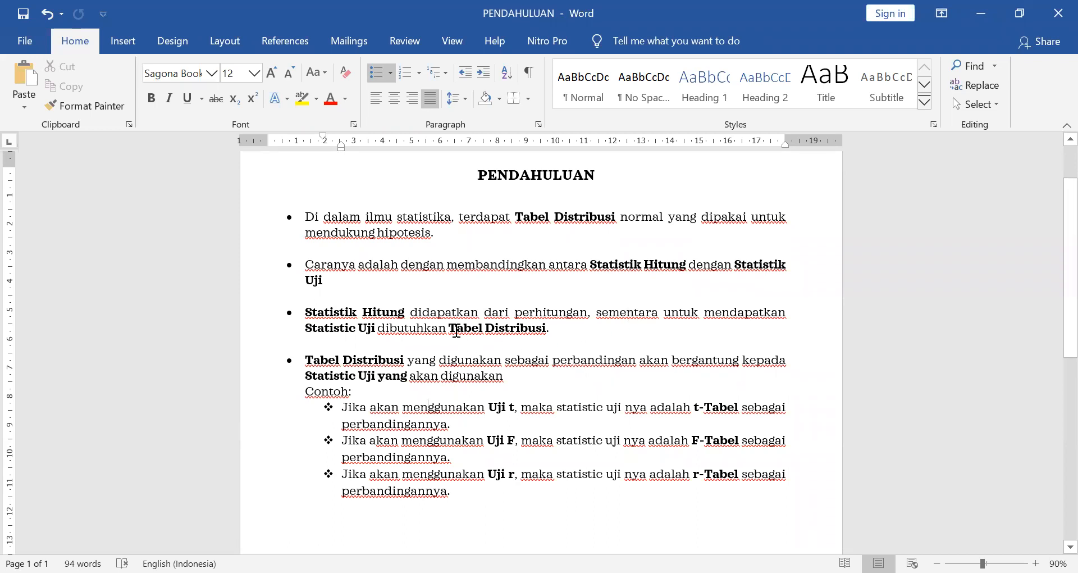
Step: Highlight the first example item, about using Uji t with t-Tabel, in yellow
left_click_drag(476, 329, 518, 331)
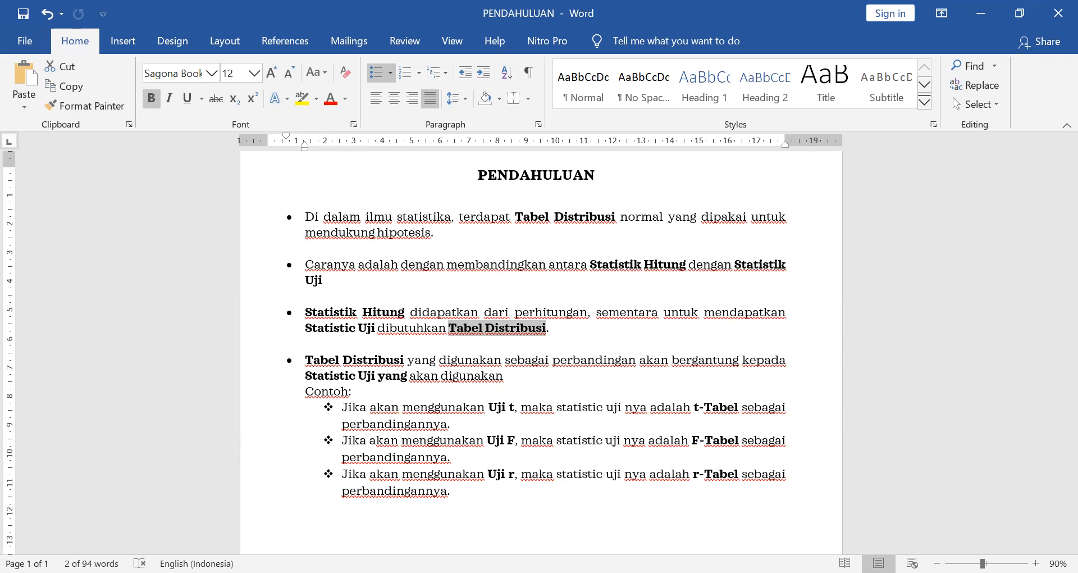
left_click(350, 409)
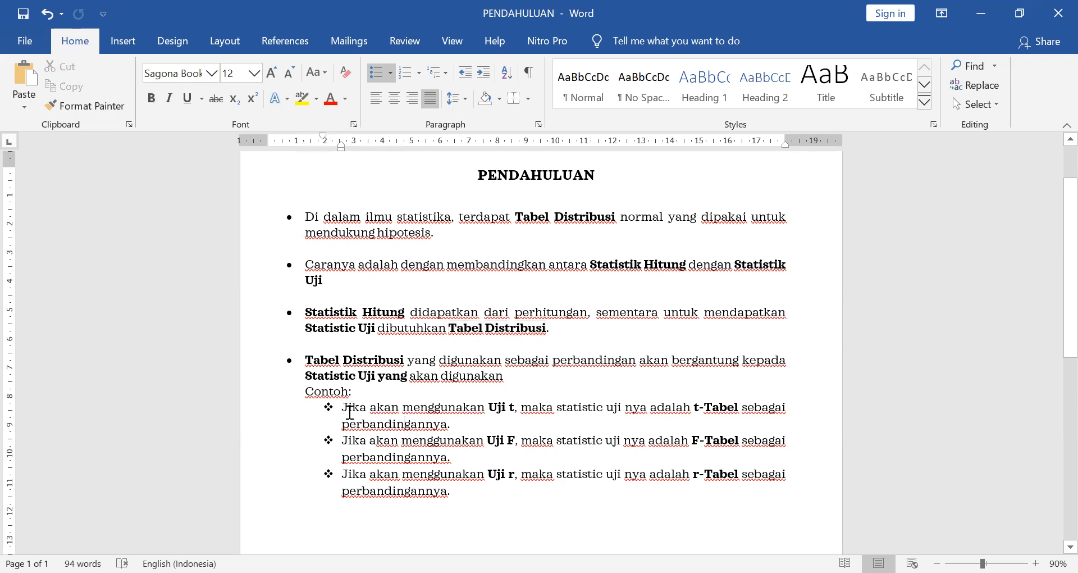
left_click_drag(354, 412, 457, 419)
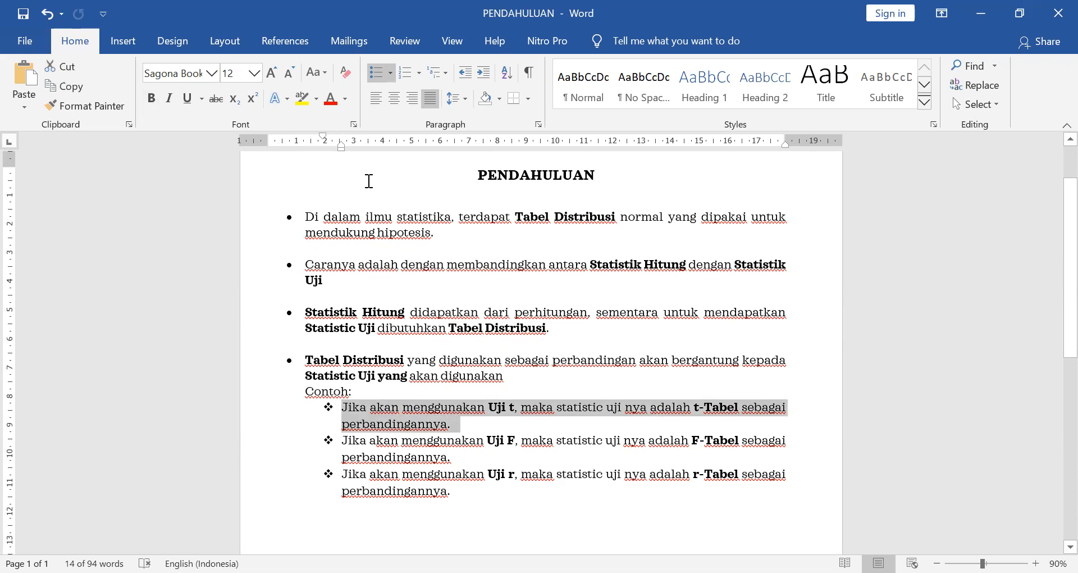
left_click(302, 98)
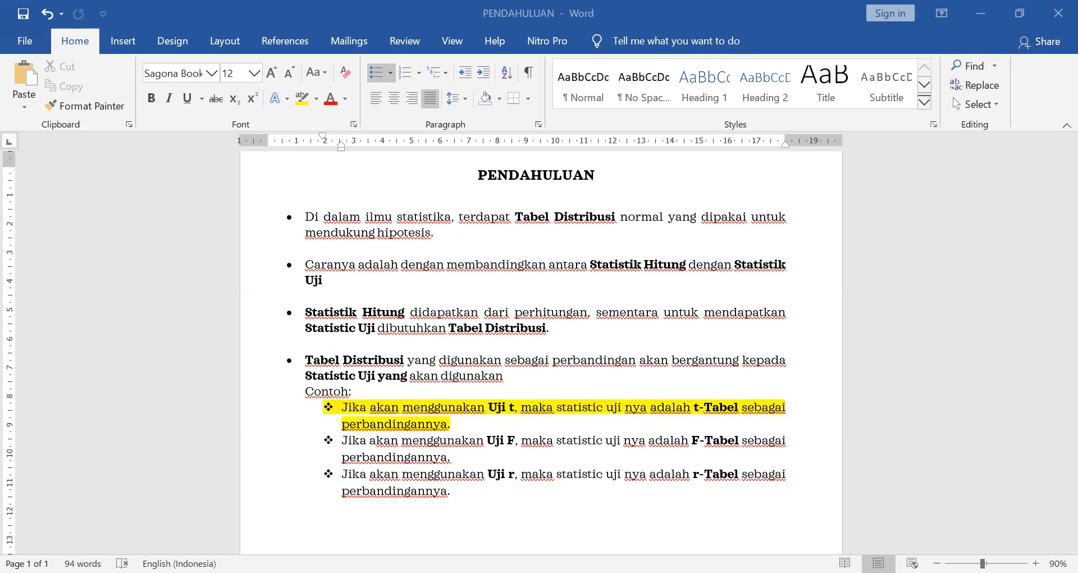
Step: Switch to the t-Tabel document and highlight "tabel distribusi t-student" in its first bullet in yellow
key("alt+Tab")
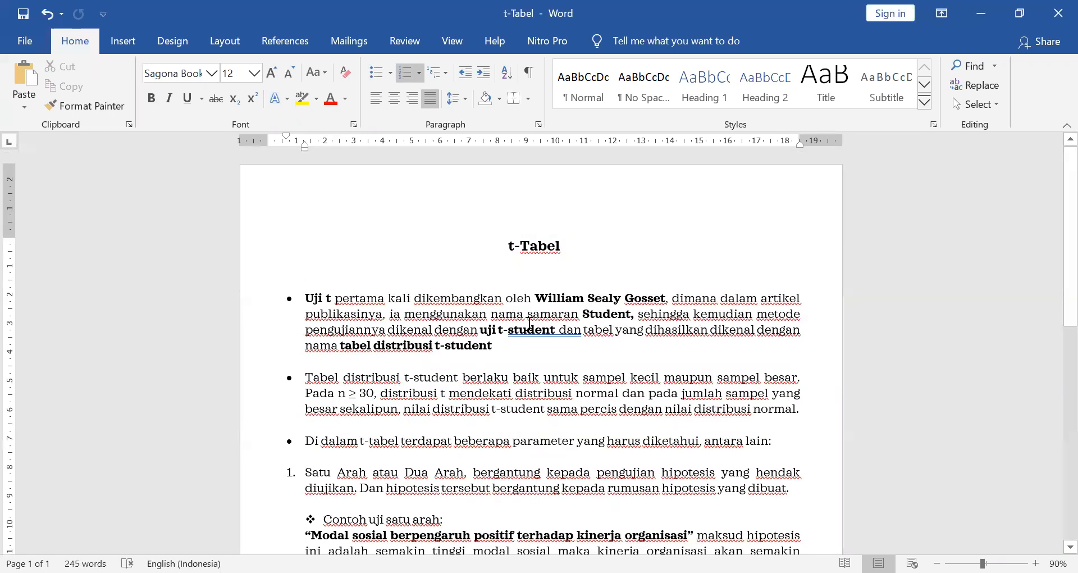
scroll(528, 324, "down", 1)
scroll(528, 325, "down", 1)
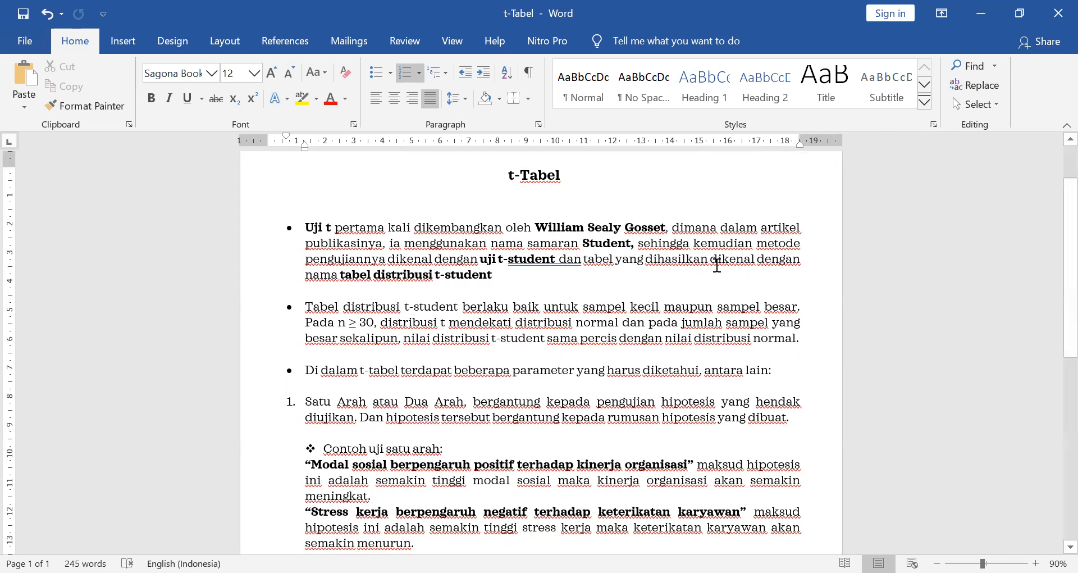
left_click(340, 274)
left_click_drag(353, 275, 492, 275)
left_click(304, 102)
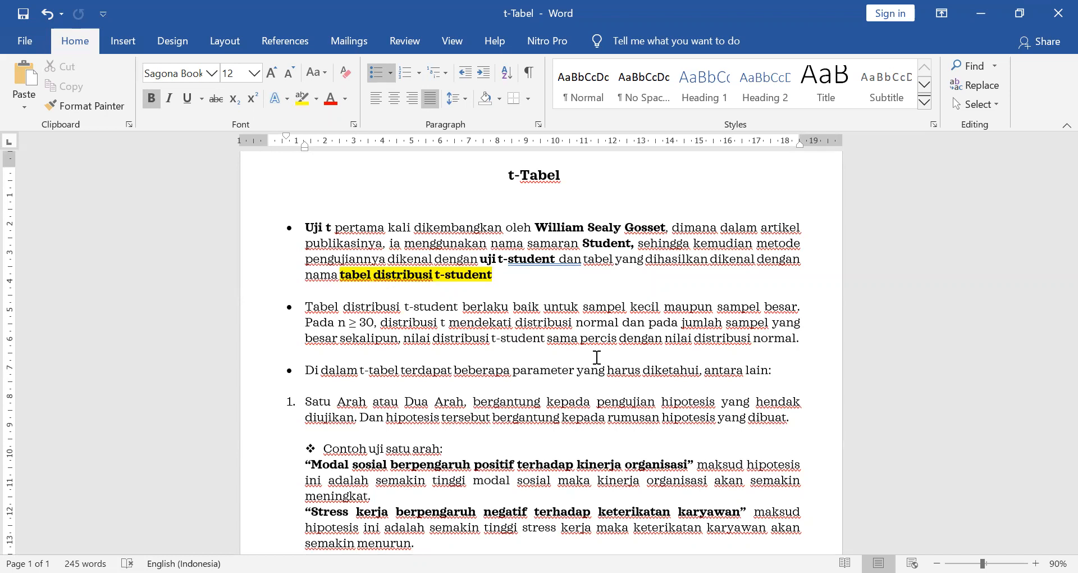
Step: Highlight "Satu Arah atau Dua Arah" at the start of numbered item 1 in yellow
scroll(597, 357, "down", 5)
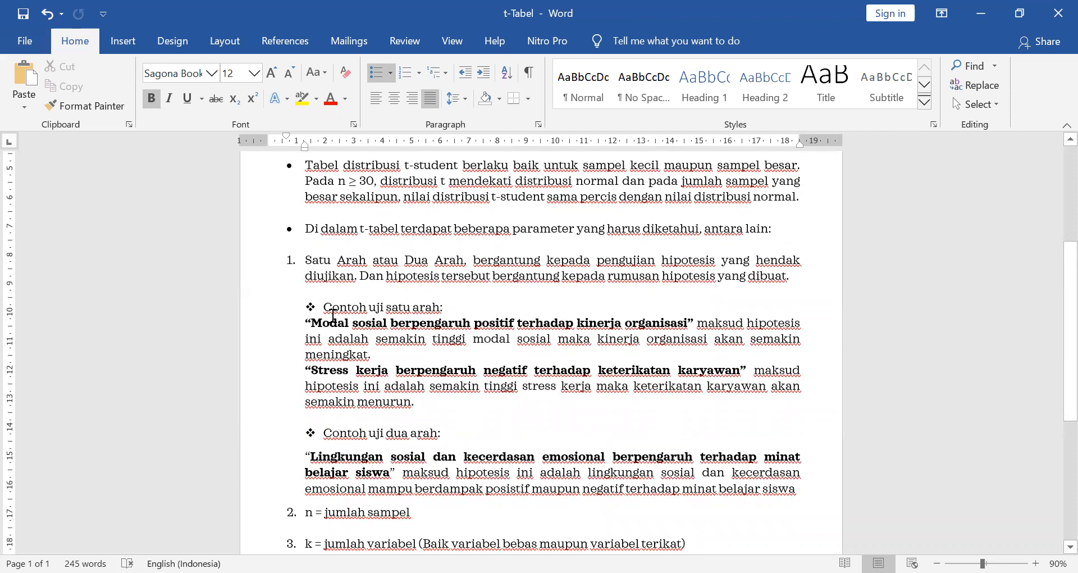
scroll(337, 323, "down", 1)
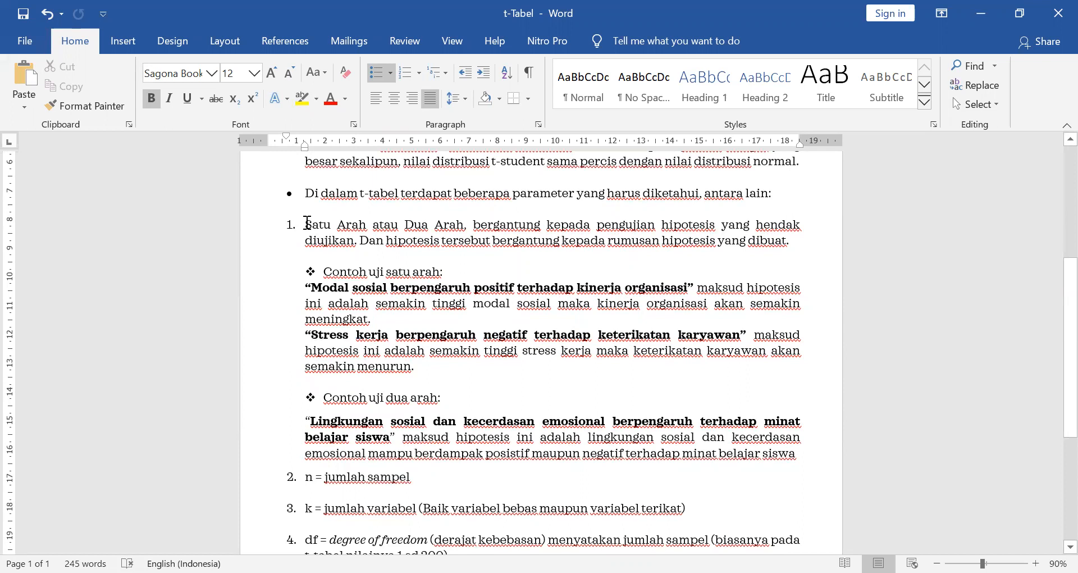
left_click_drag(305, 225, 456, 225)
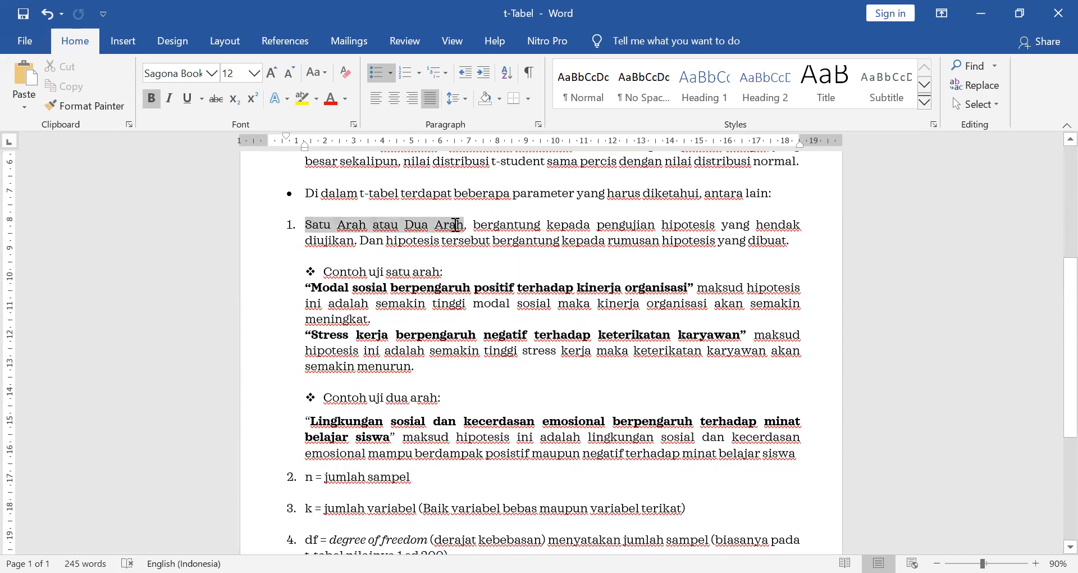
left_click(302, 99)
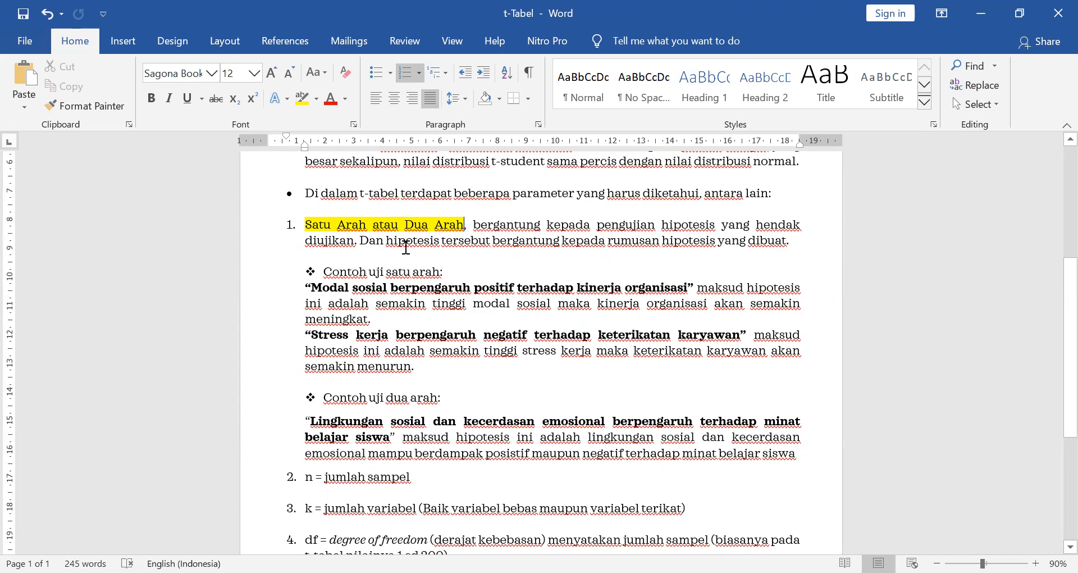
Step: Highlight the bold words "negatif" and "positif" in the two one-way test example hypotheses in yellow
scroll(405, 247, "down", 1)
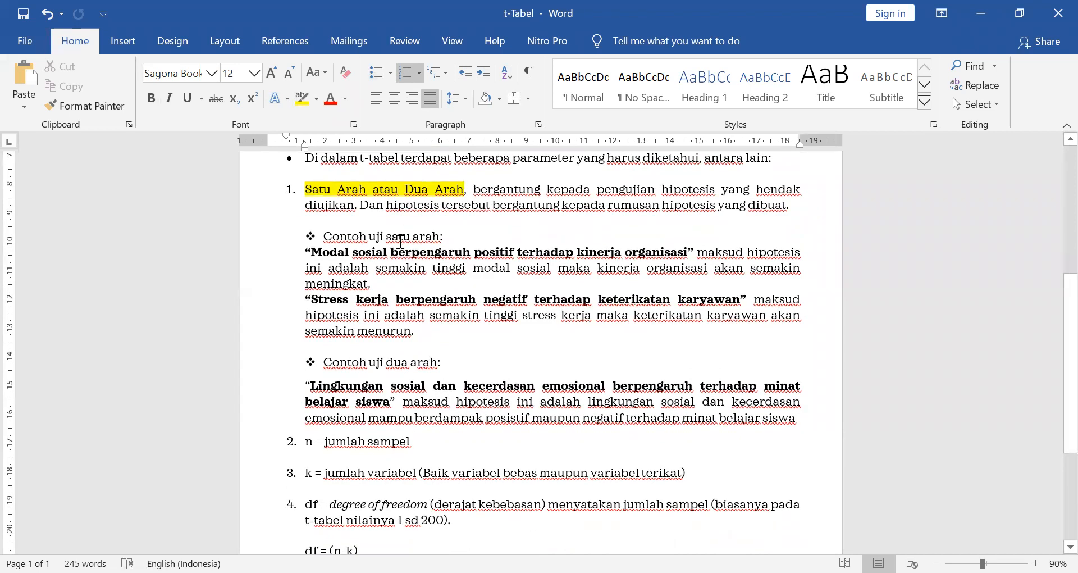
left_click(313, 251)
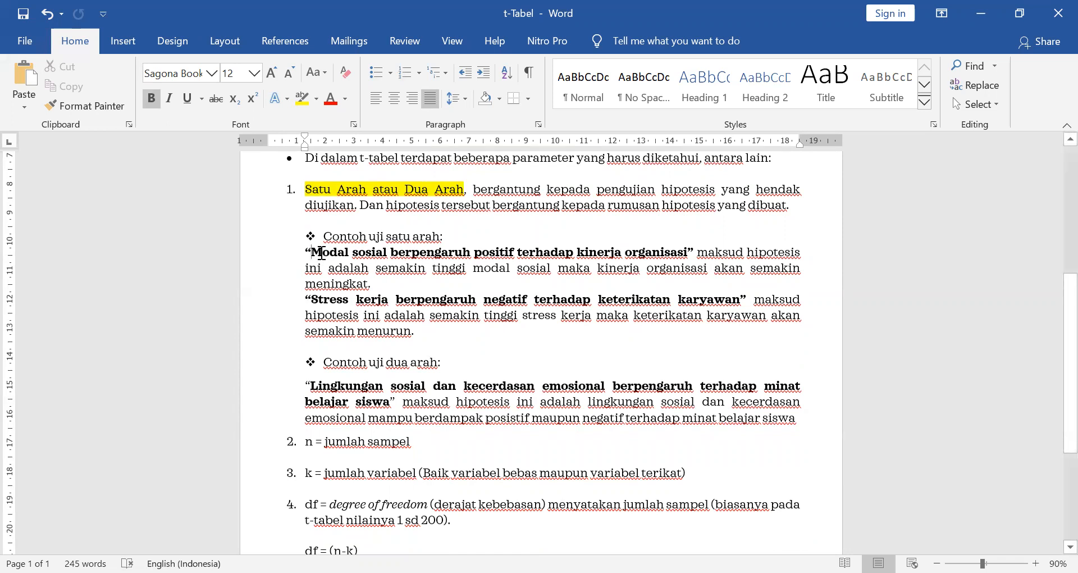
left_click_drag(312, 250, 672, 254)
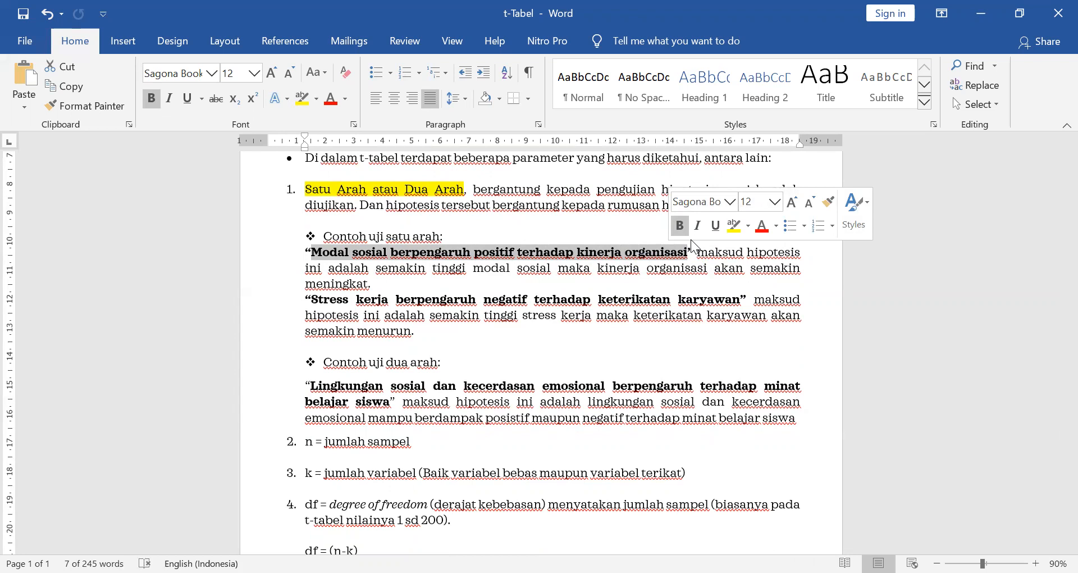
left_click(479, 252)
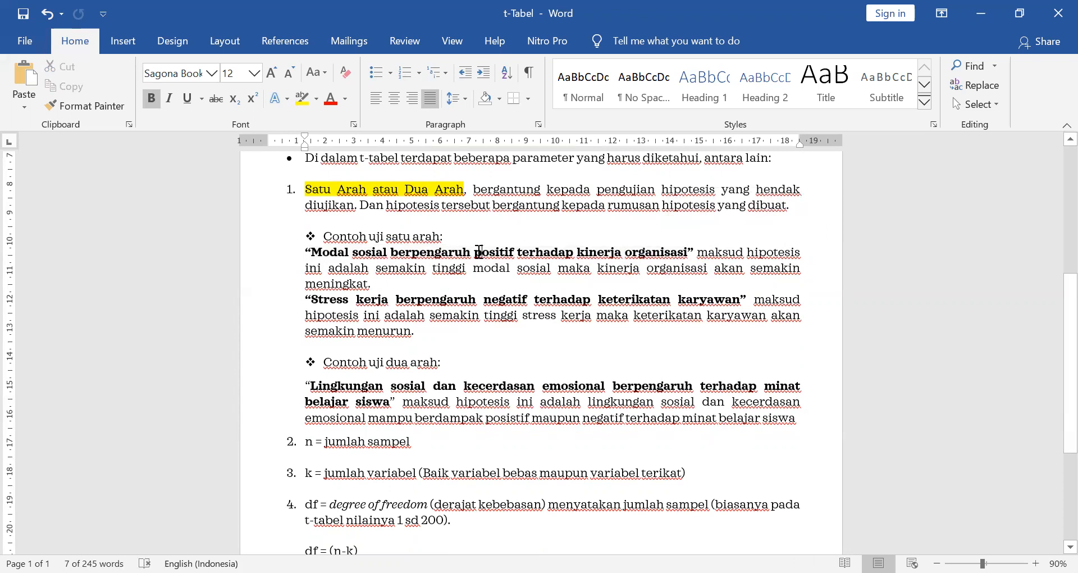
left_click_drag(479, 251, 497, 259)
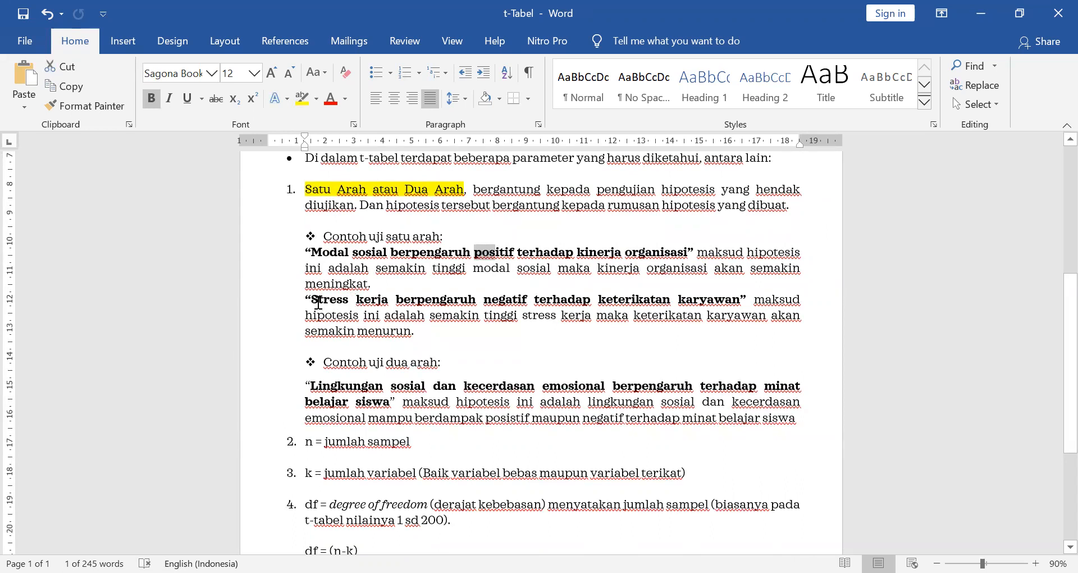
left_click_drag(486, 300, 522, 296)
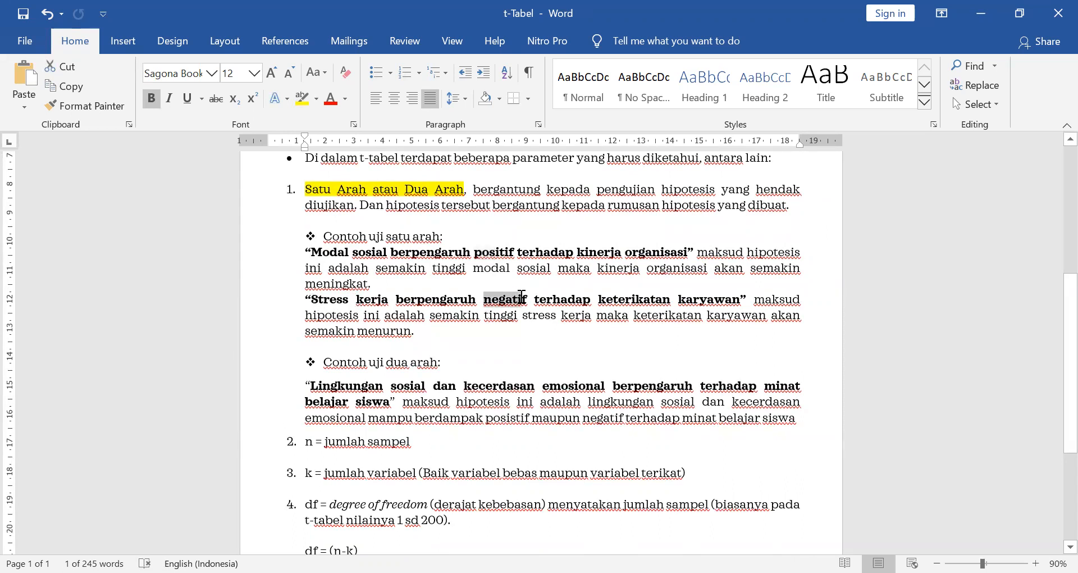
left_click(302, 99)
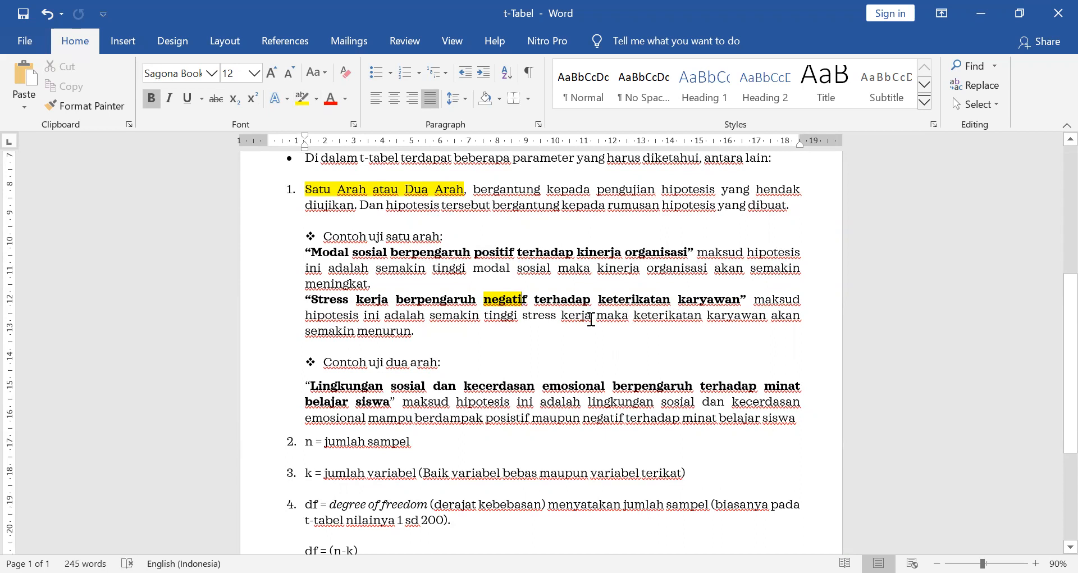
left_click(486, 302)
left_click_drag(503, 300, 528, 300)
left_click(302, 99)
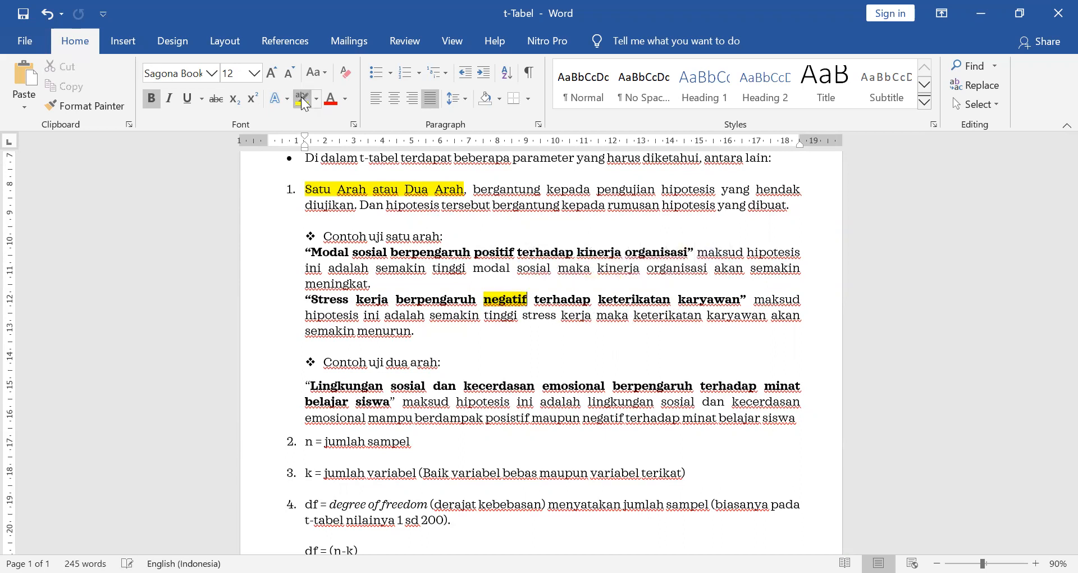
left_click_drag(475, 251, 513, 251)
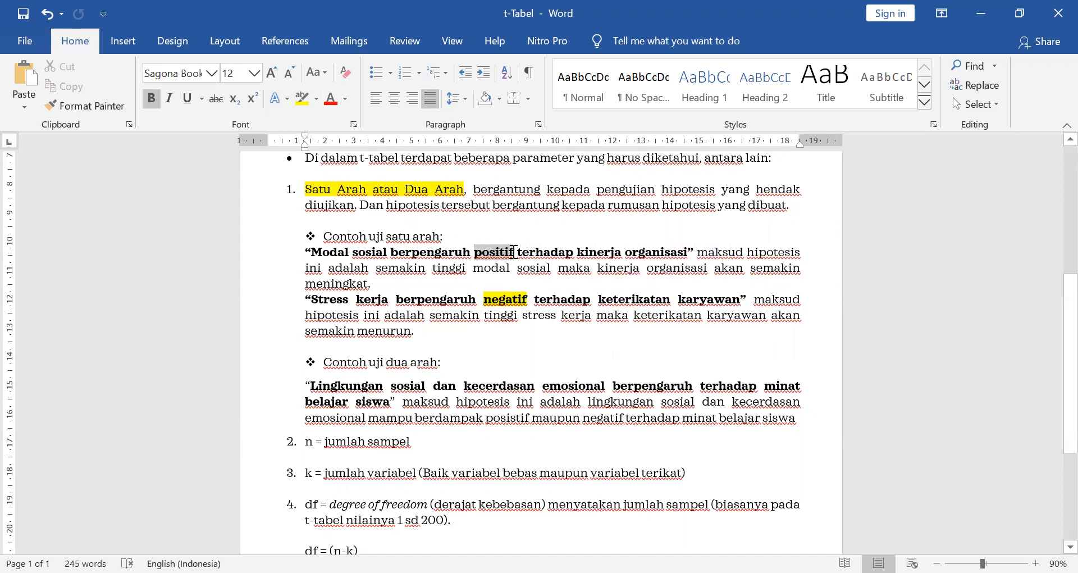
left_click(302, 98)
Step: Examine the wording of the two-way test example and compare it with the one-way examples above it
scroll(410, 365, "down", 1)
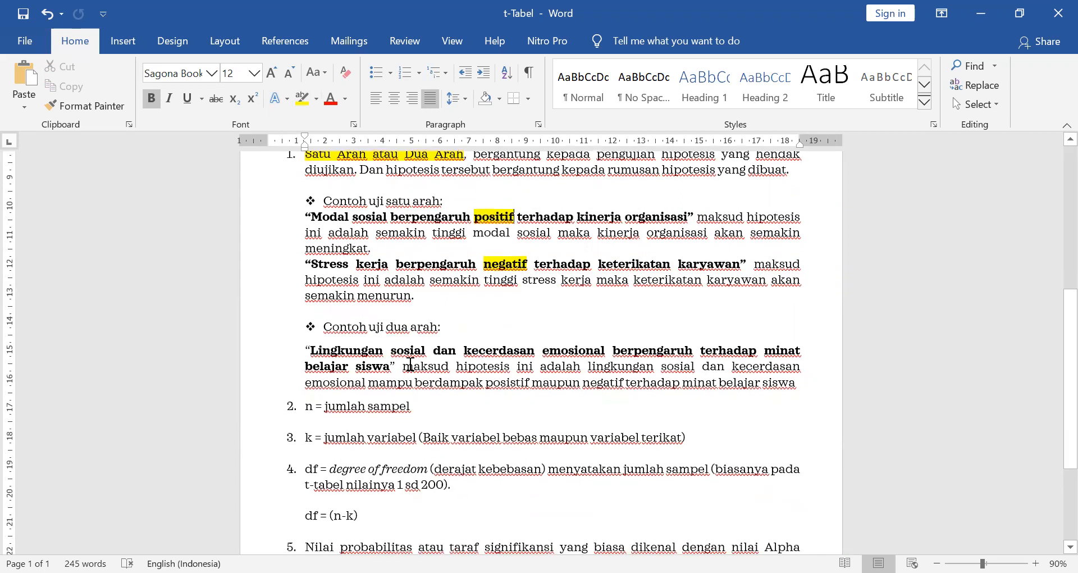
scroll(411, 365, "down", 2)
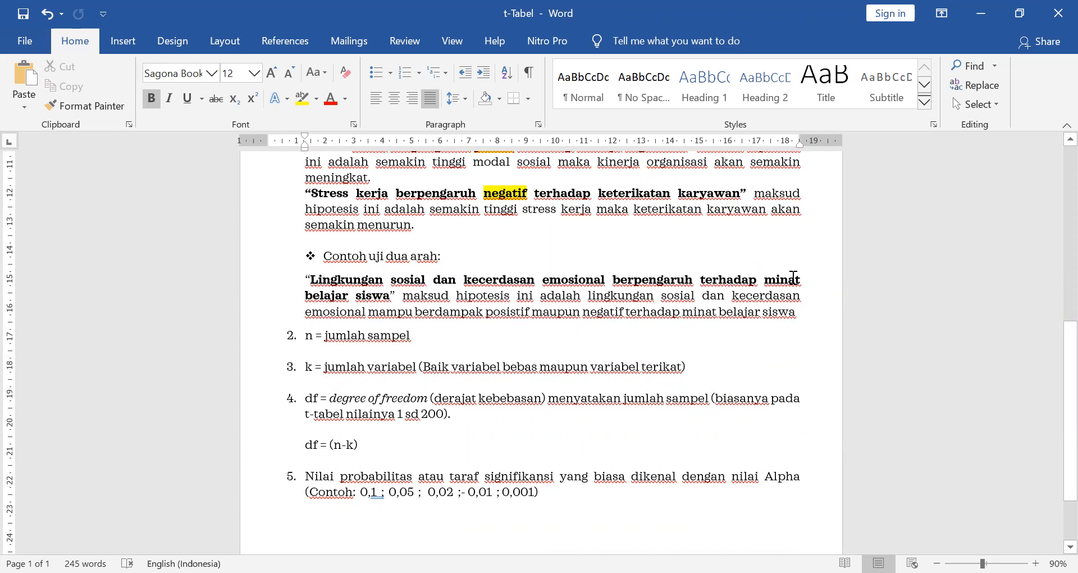
left_click_drag(618, 280, 691, 282)
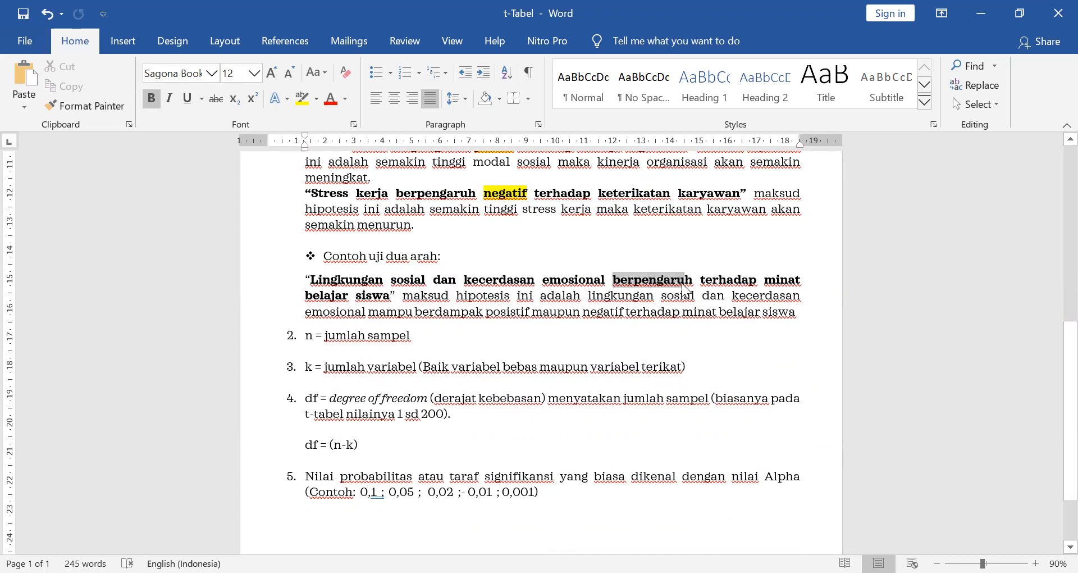
left_click(493, 299)
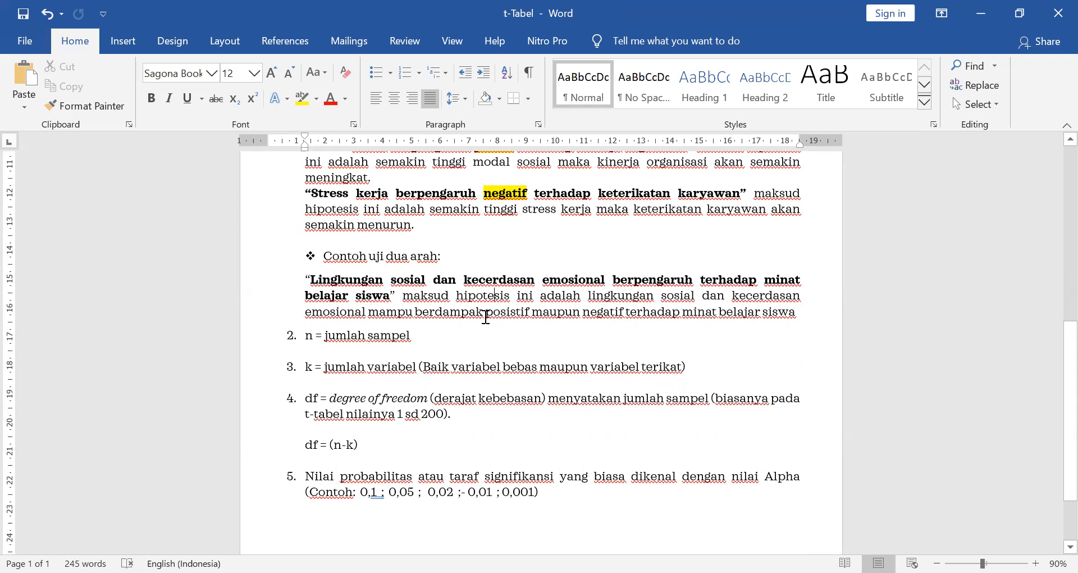
scroll(487, 317, "up", 3)
scroll(486, 316, "up", 1)
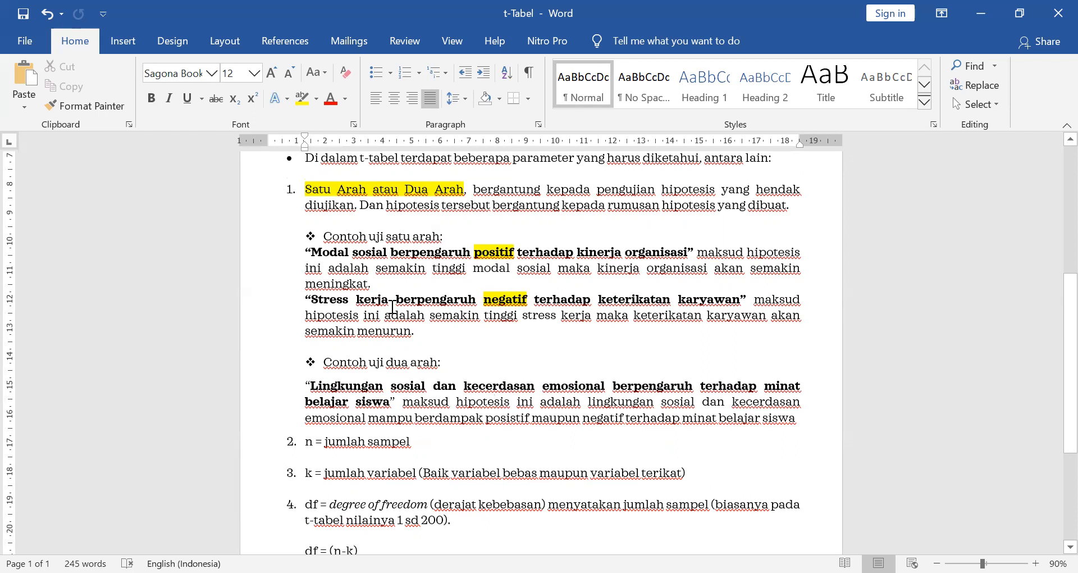
scroll(392, 308, "down", 1)
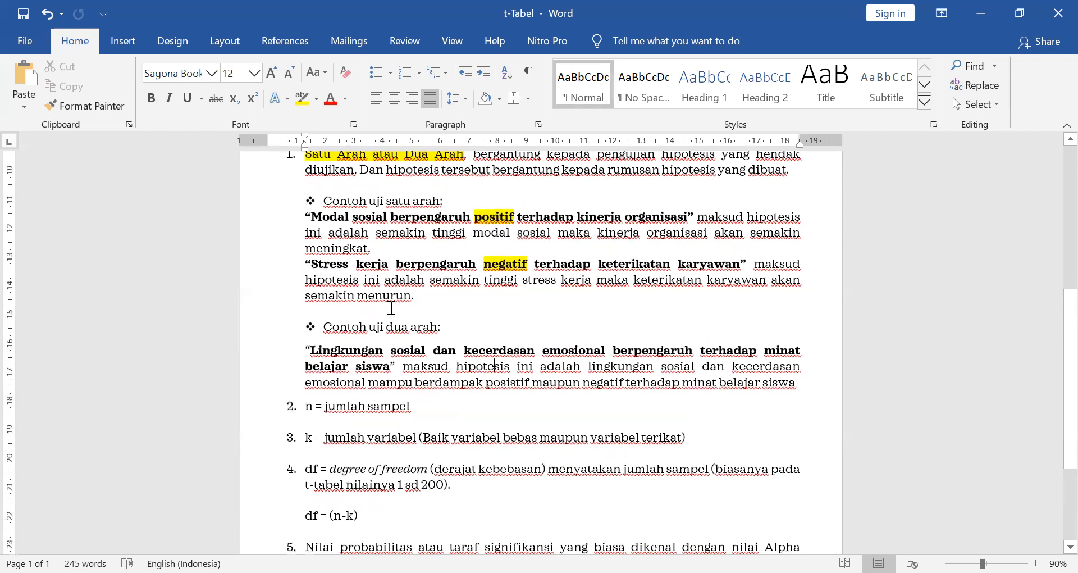
scroll(365, 307, "down", 3)
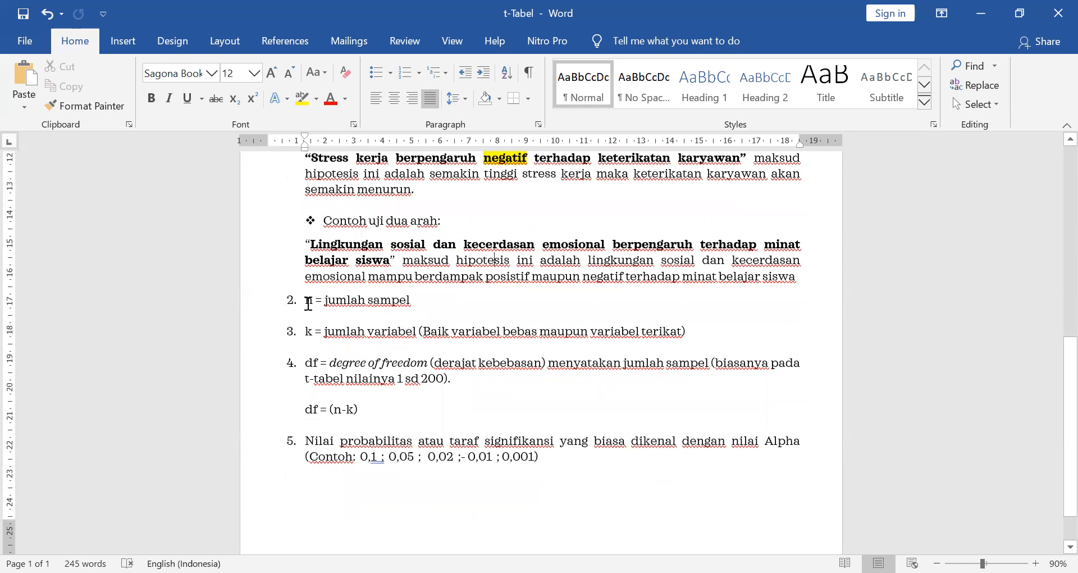
Step: Review the definitions of n and k in numbered items 2 and 3, including the note on variable types
left_click_drag(308, 304, 387, 305)
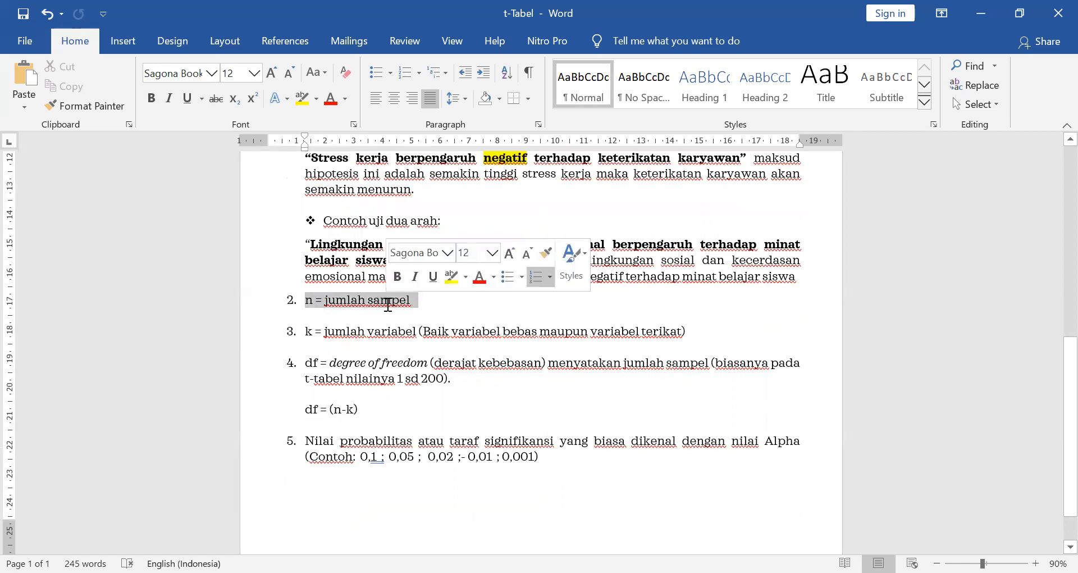
scroll(387, 305, "down", 1)
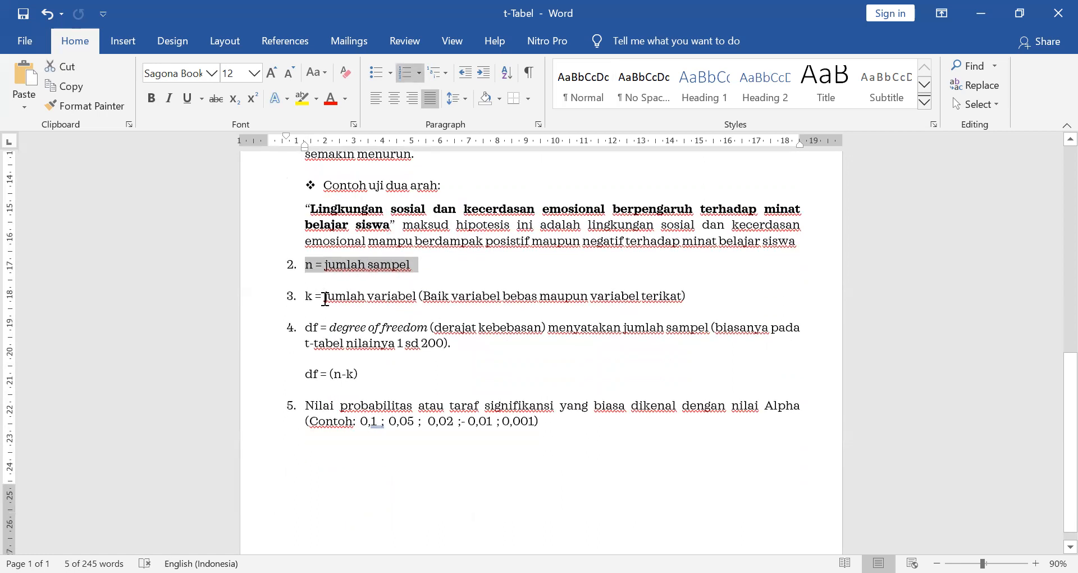
left_click_drag(325, 298, 396, 298)
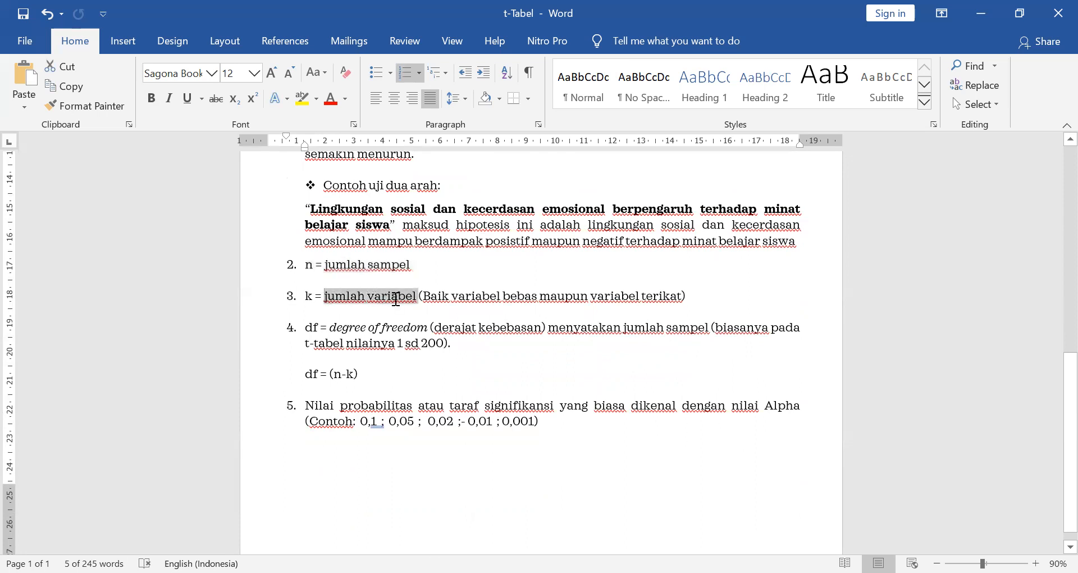
left_click(424, 296)
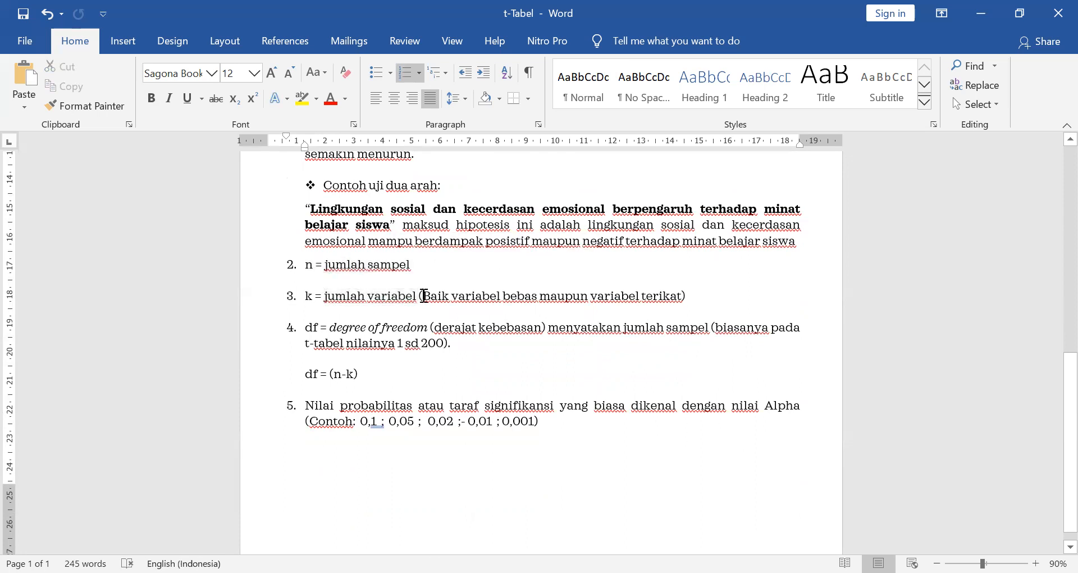
left_click_drag(424, 296, 653, 299)
Step: Insert "– jumlah variabel" after "jumlah sampel" in the df definition of numbered item 4
scroll(503, 331, "down", 1)
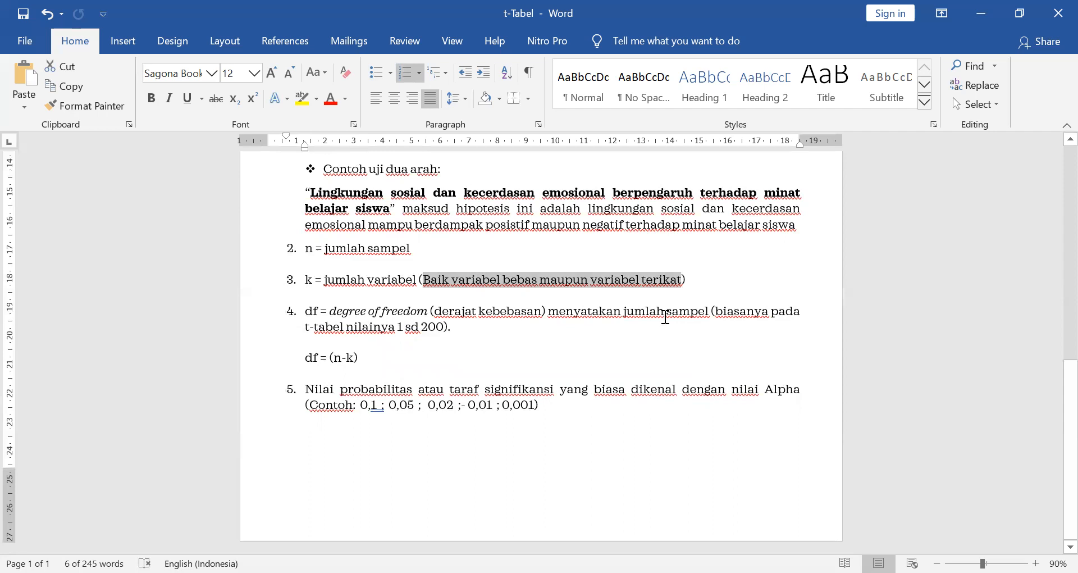
left_click(714, 311)
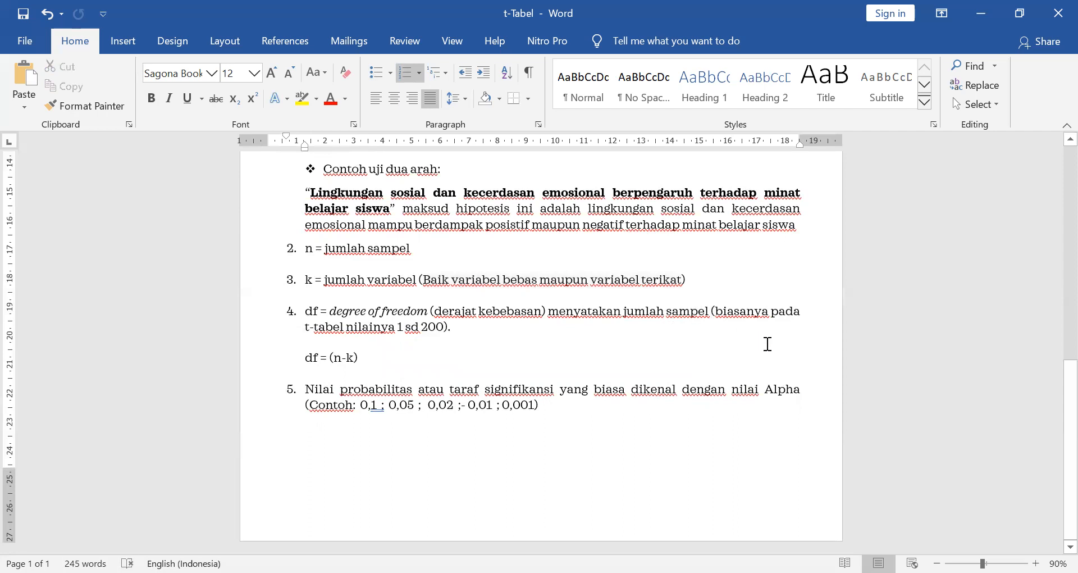
type("- jumlah ")
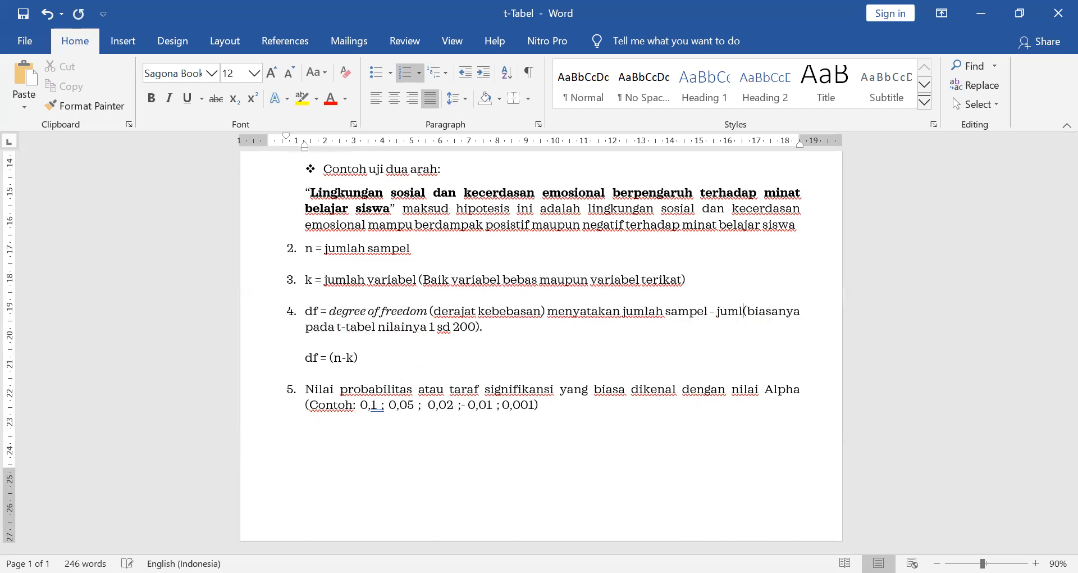
type("variabel")
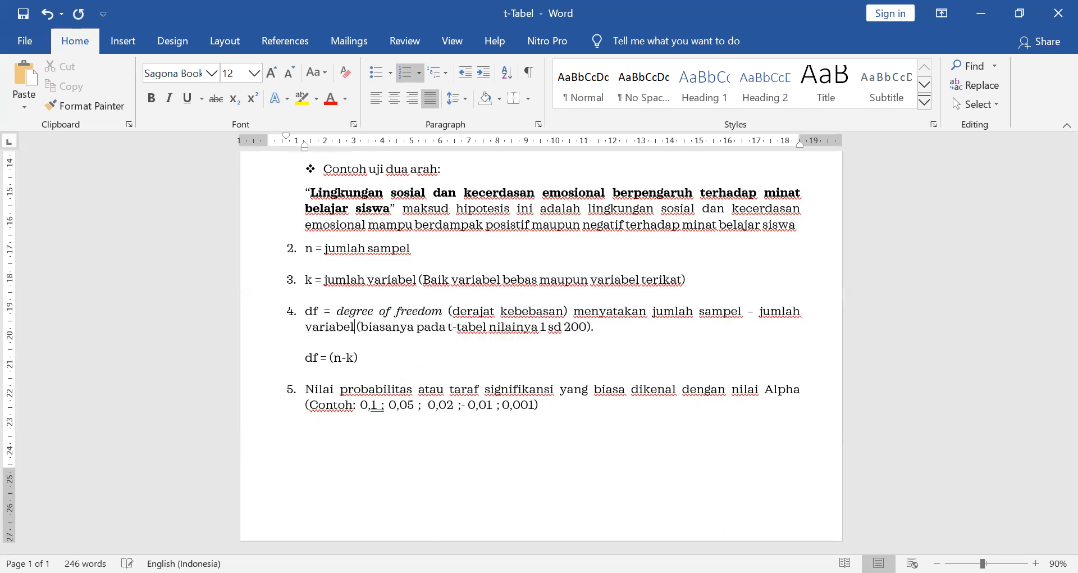
Step: Highlight the formula "df = (n-k)" under numbered item 4 in yellow
left_click_drag(304, 358, 358, 357)
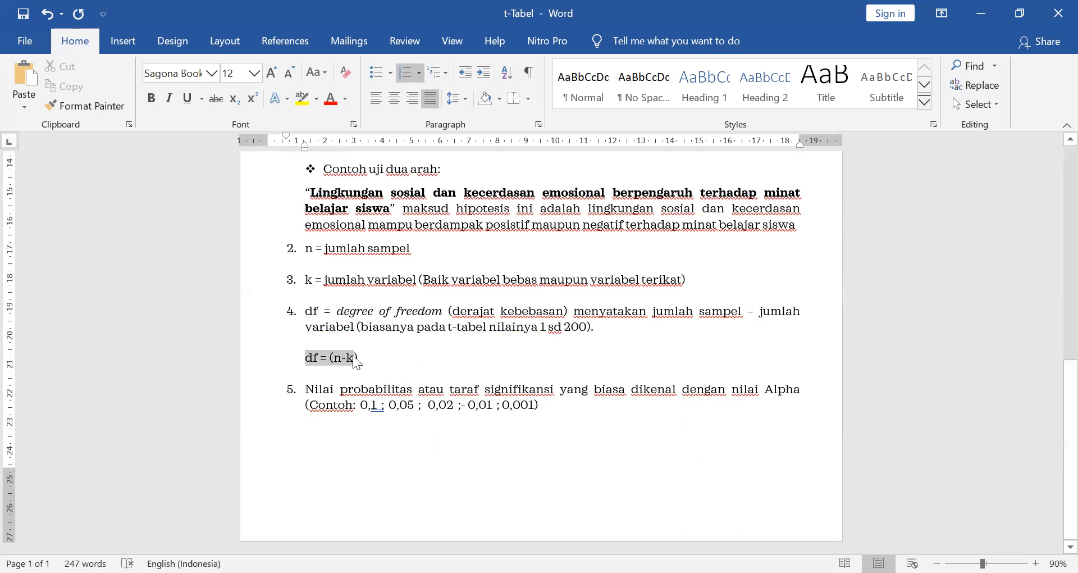
left_click(302, 99)
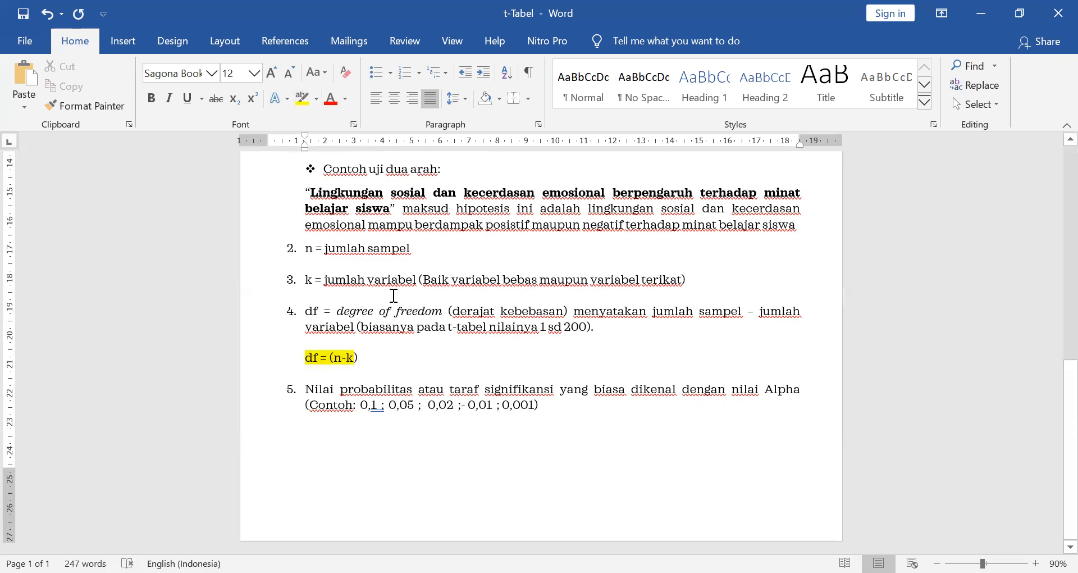
left_click_drag(358, 357, 348, 358)
left_click(349, 358)
Step: Remove the stray hyphen before 0,01 in the alpha examples of numbered item 5
double_click(374, 403)
double_click(395, 404)
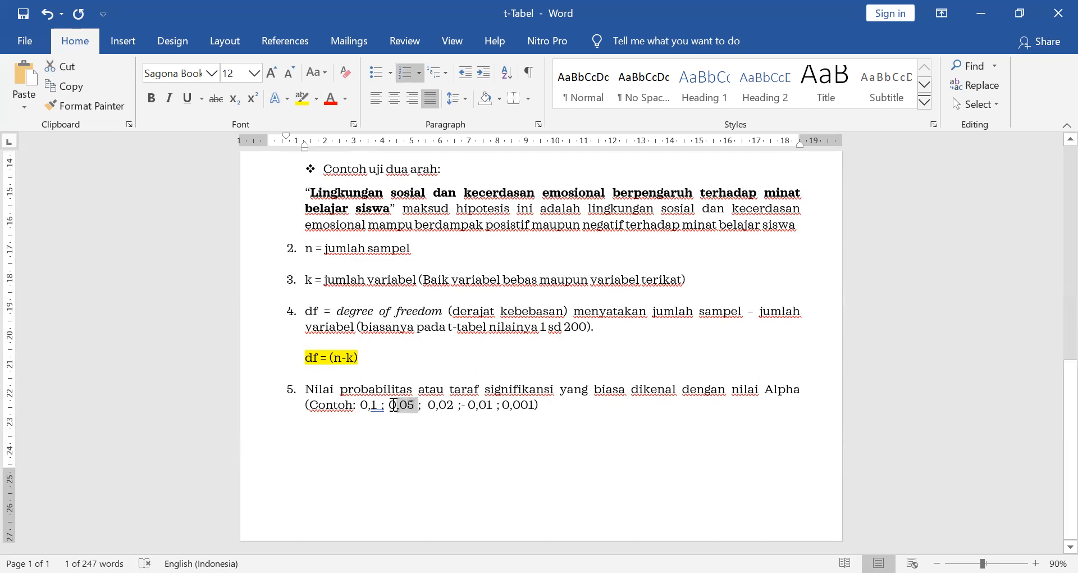
double_click(441, 404)
left_click(473, 404)
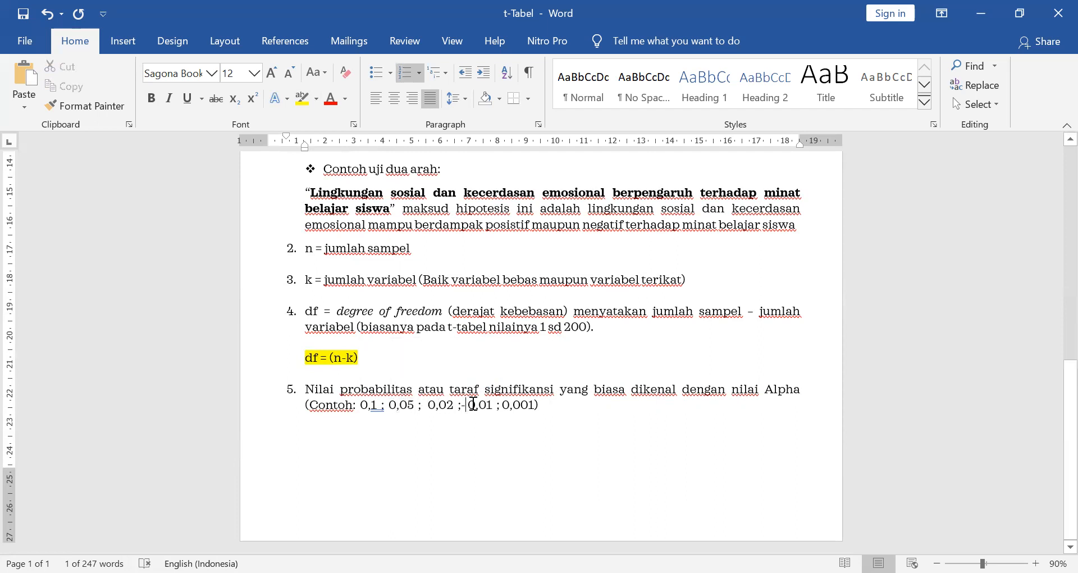
key("BackSpace")
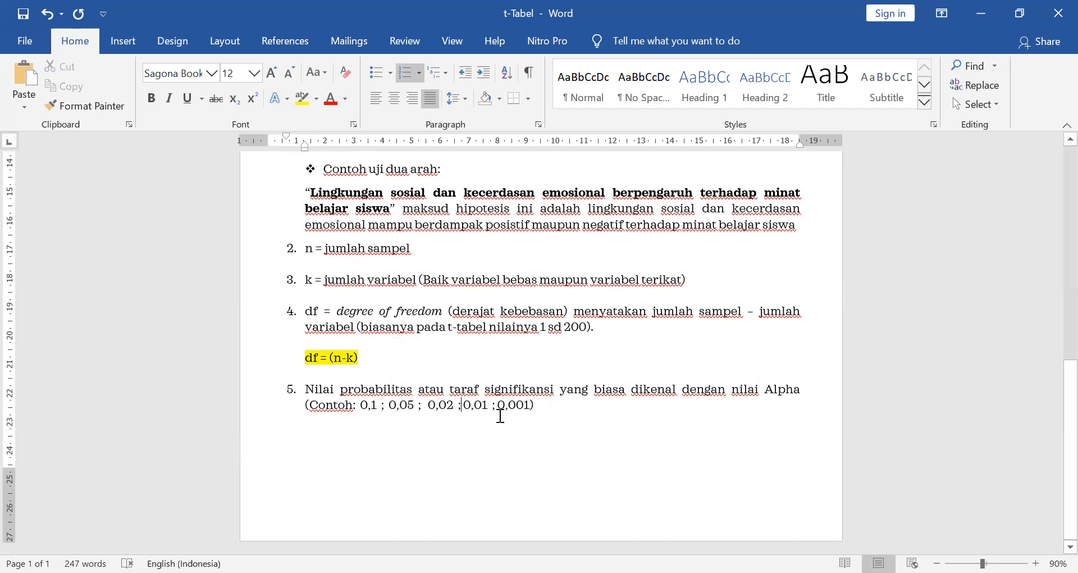
left_click_drag(485, 391, 543, 402)
left_click(518, 391)
scroll(516, 395, "up", 1)
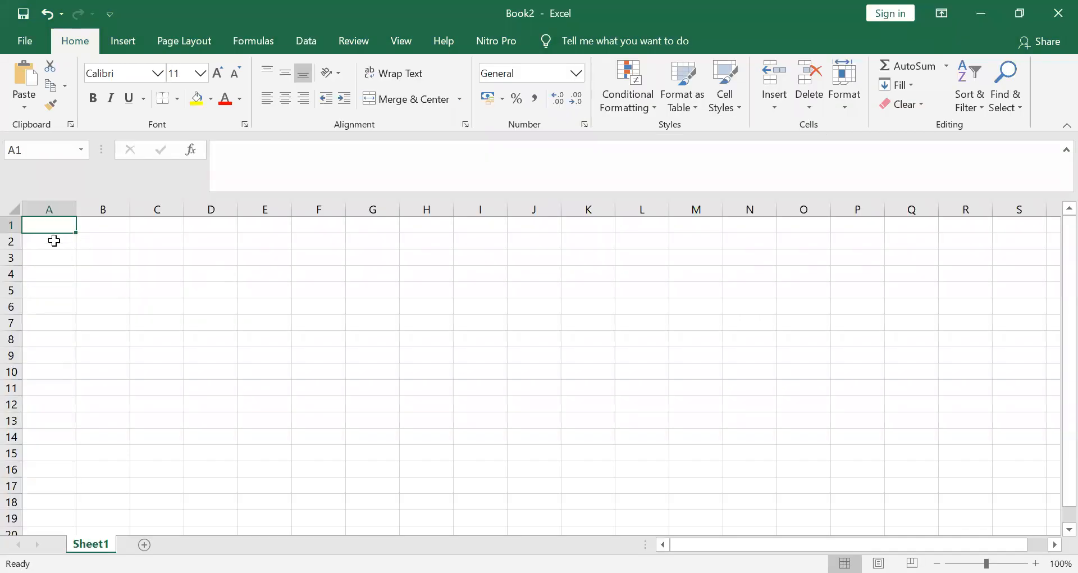
Step: Switch to the blank Excel workbook and enter "df" in cell A4
left_click(53, 241)
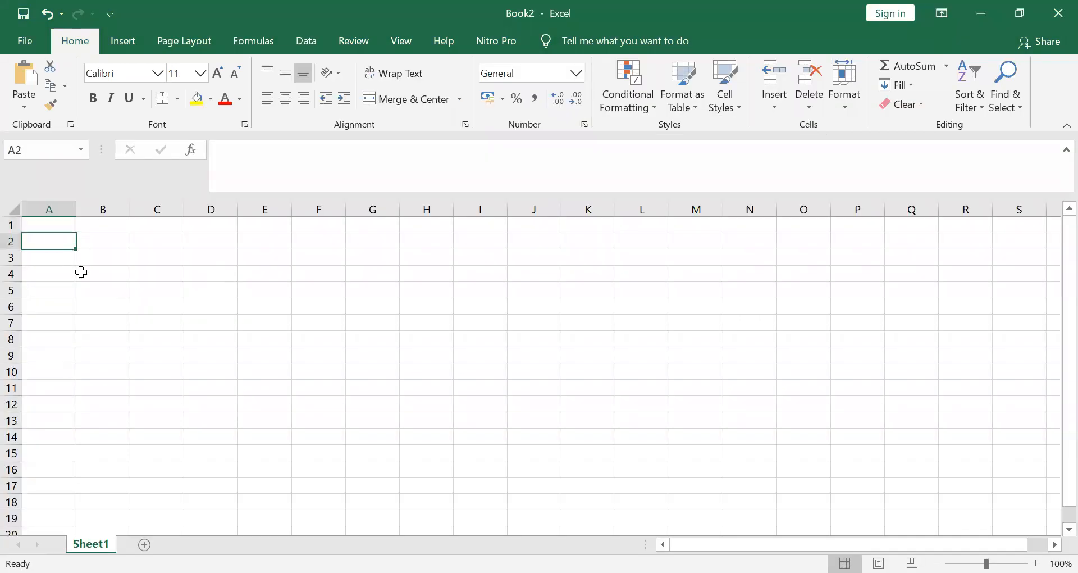
left_click(53, 259)
left_click(53, 277)
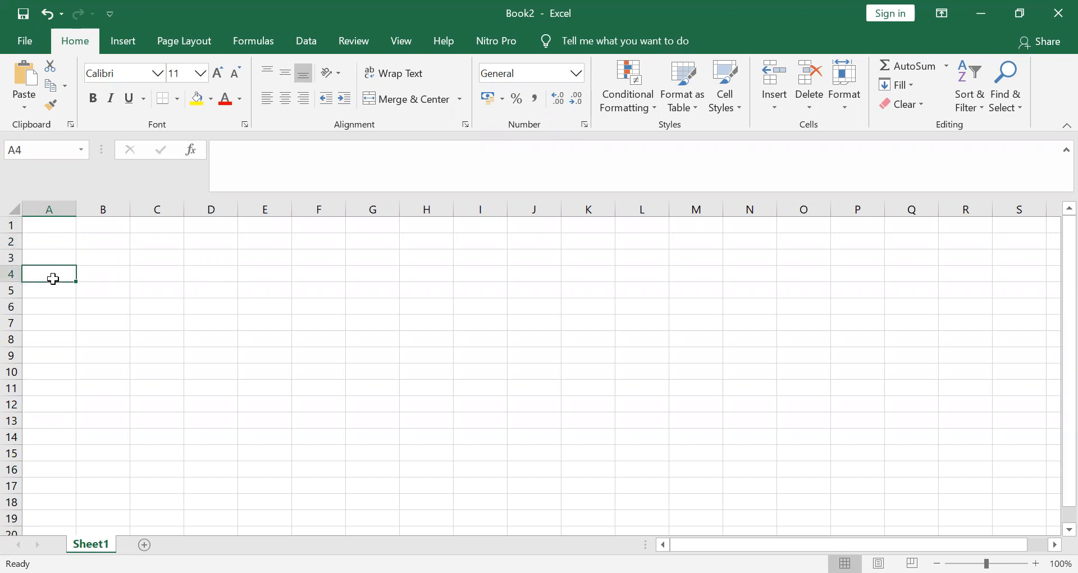
type("df")
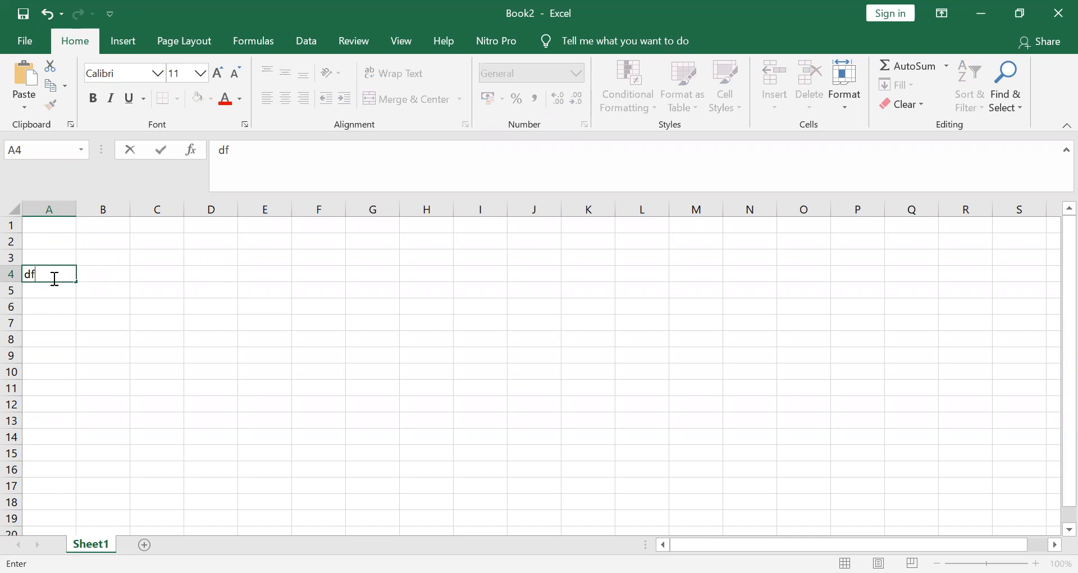
key("Tab")
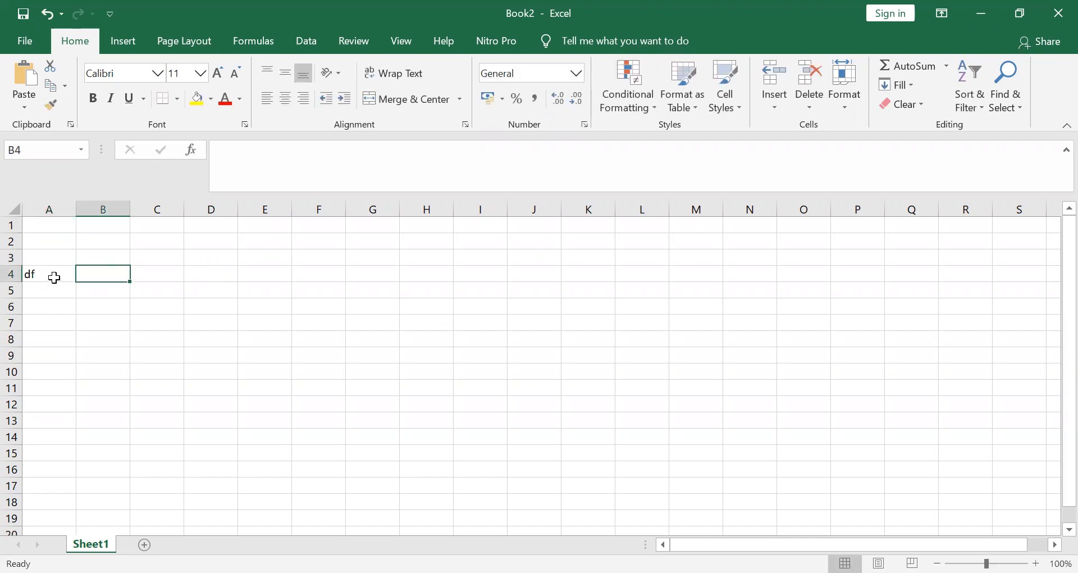
Step: Move the "df" label from cell A4 to A5
left_click(33, 272)
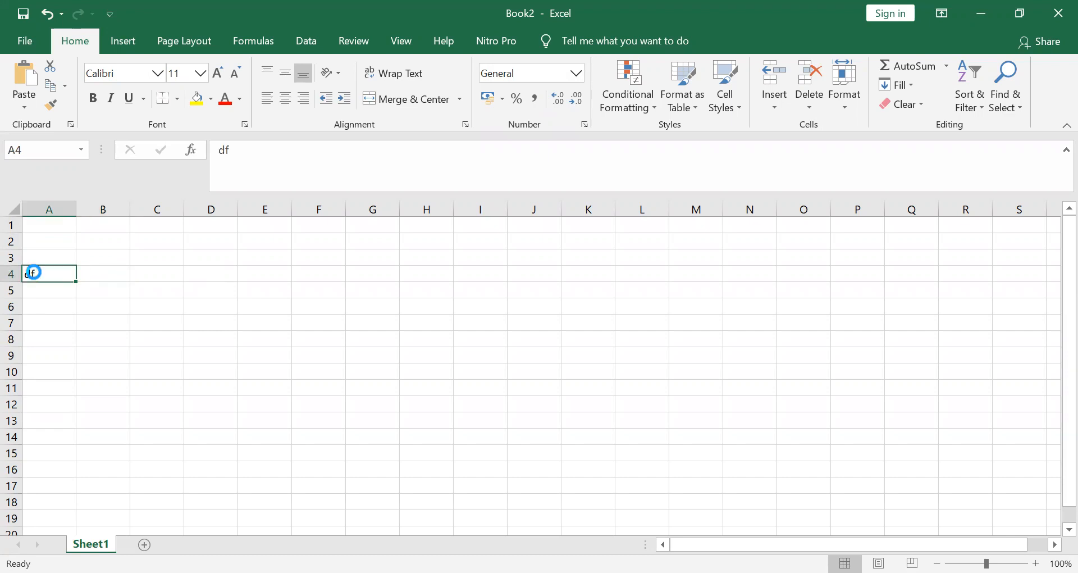
key("ctrl+c")
key("Down")
key("Down")
key("Up")
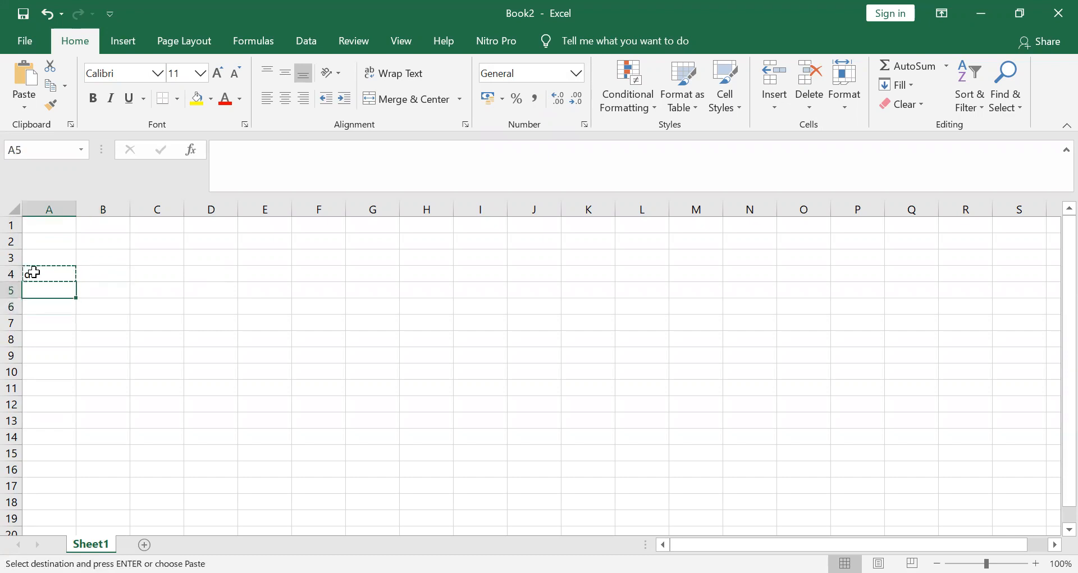
key("Return")
Step: Enter the heading "Dua Arah" in cell B4
key("Right")
key("Up")
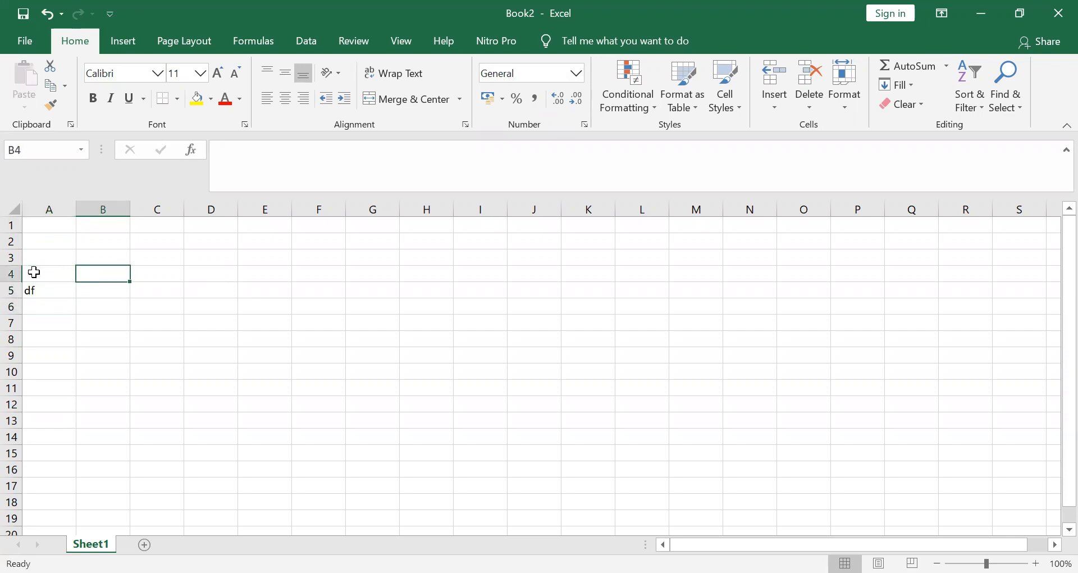
type("Di")
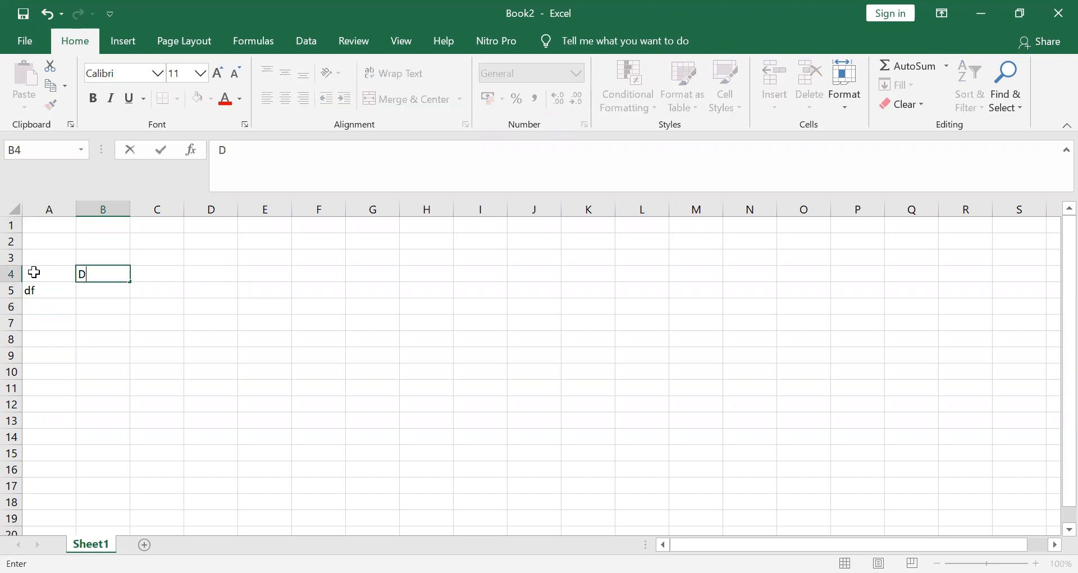
key("BackSpace")
type("ua Arah")
key("Return")
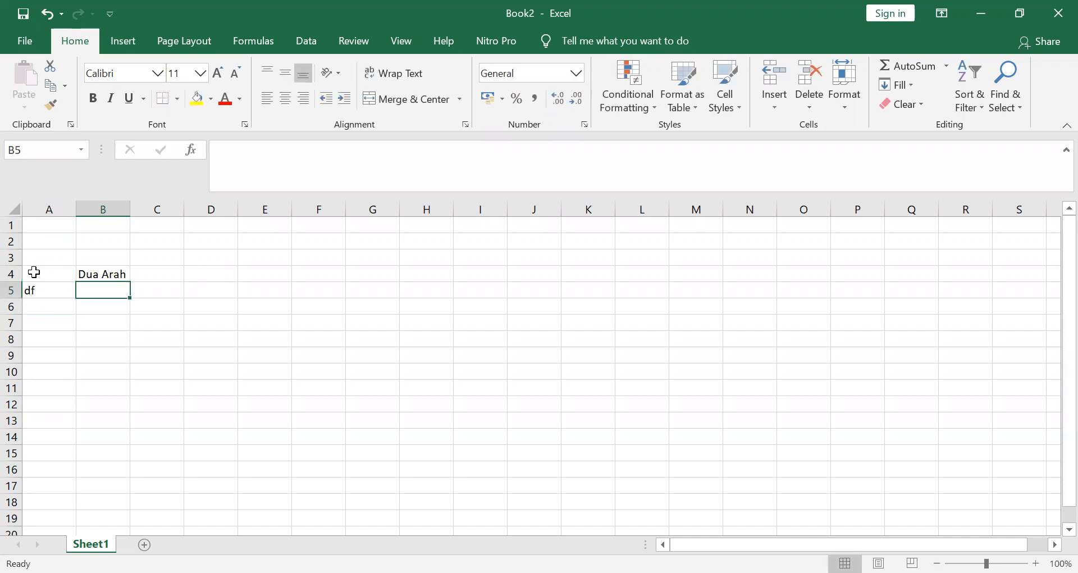
Step: Enter the two-way significance levels 0,1 and 0,05 in cells B5 and C5
key("alt+Tab")
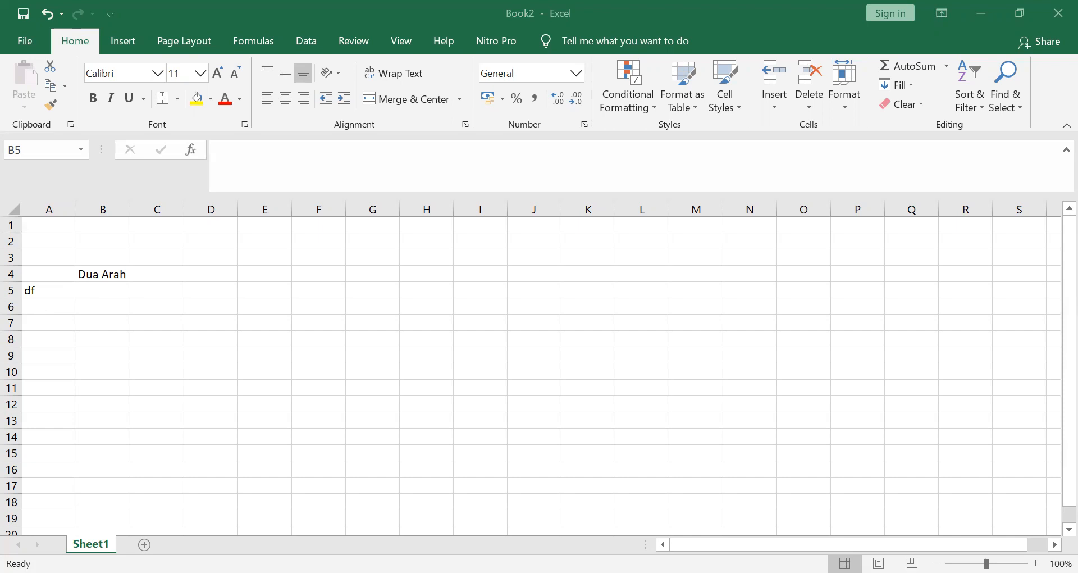
type("0,1")
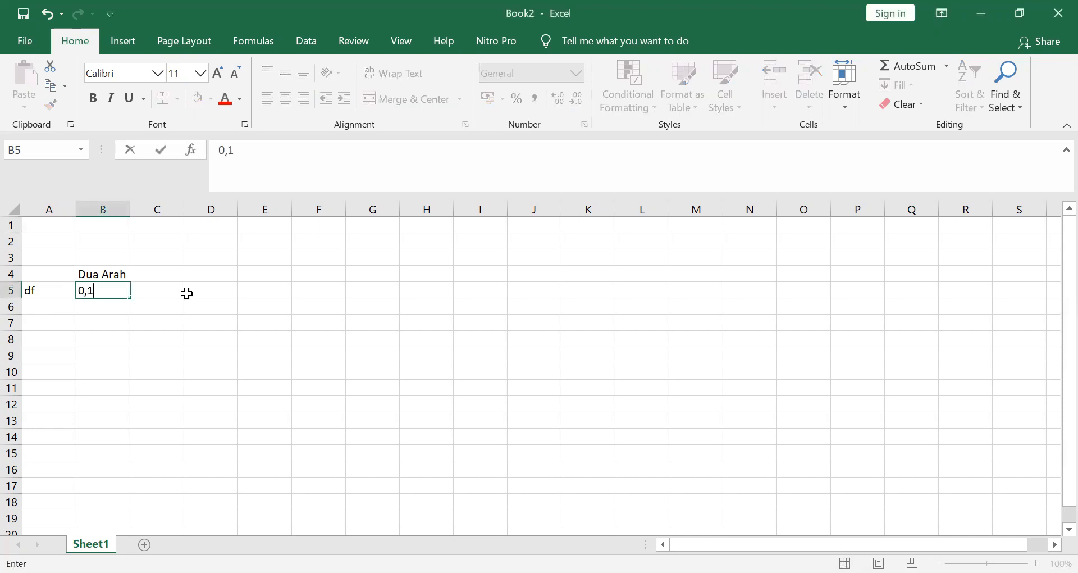
key("Tab")
type("0,0")
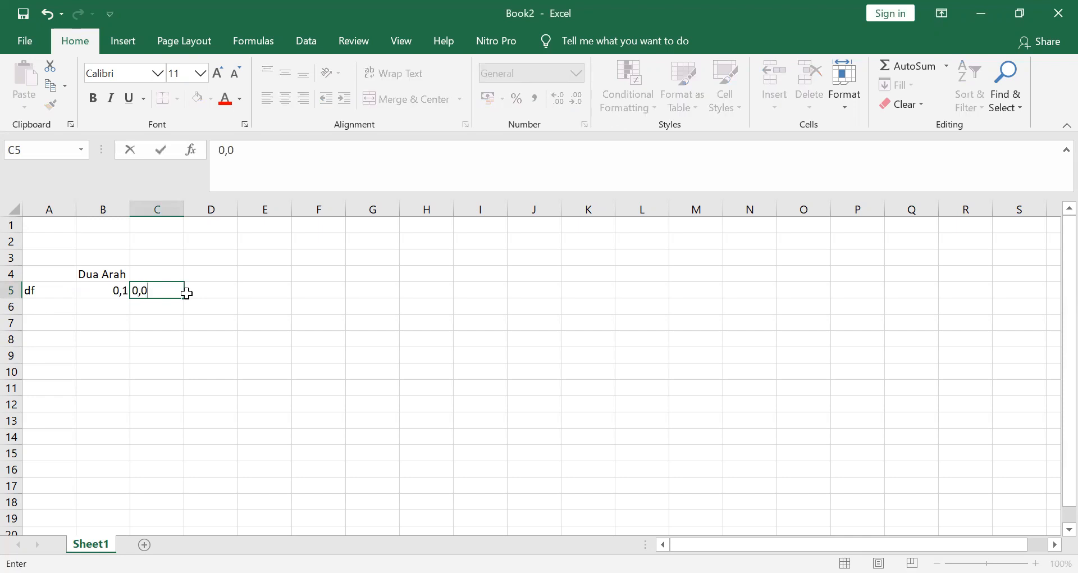
type("5")
key("Tab")
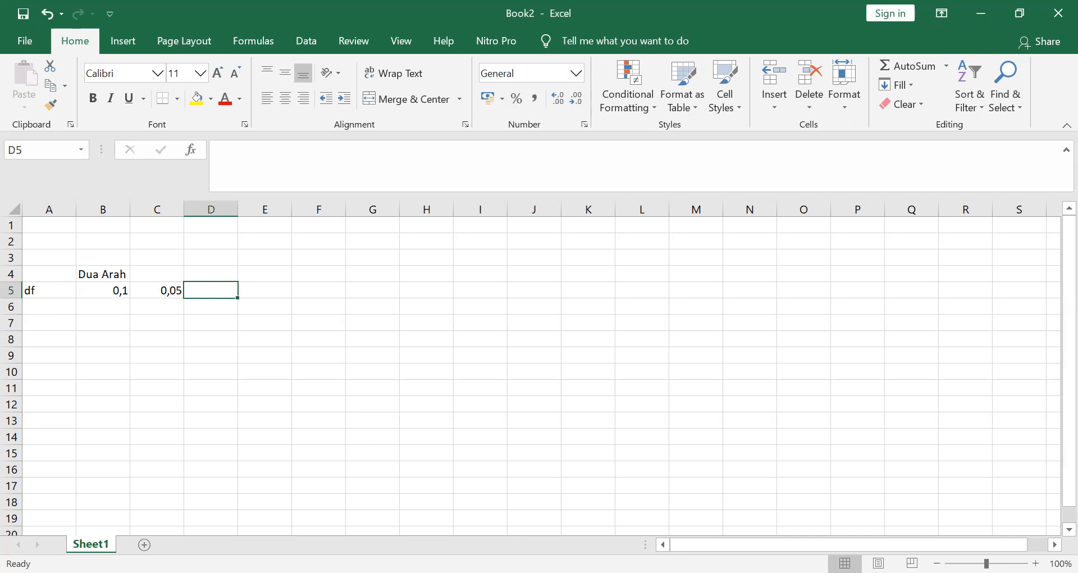
Step: Enter the remaining significance levels 0,02, 0,01 and 0,001 in cells D5 to F5
key("alt+Tab")
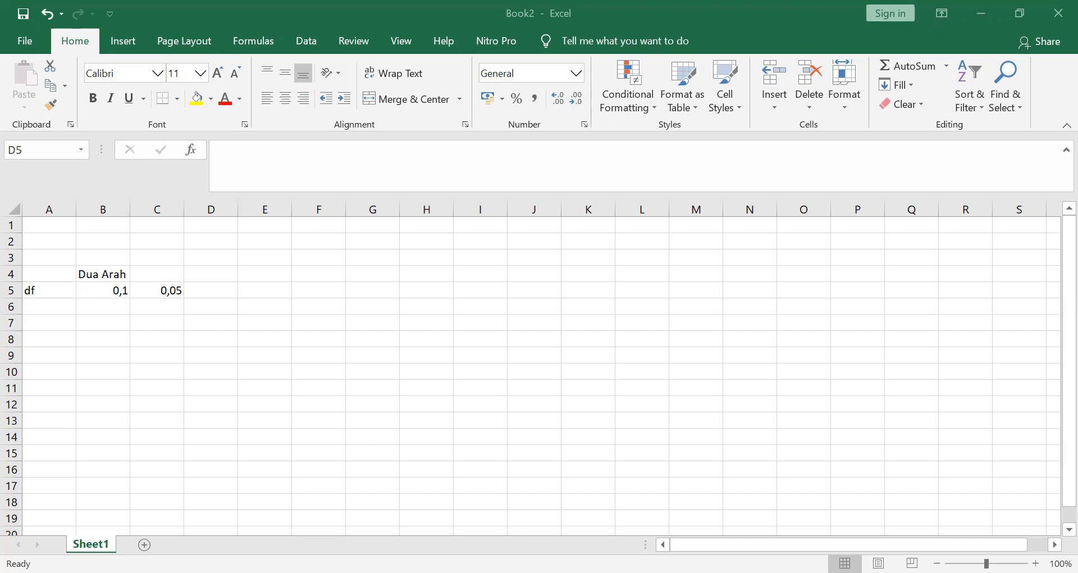
key("alt+Tab")
type("0,02")
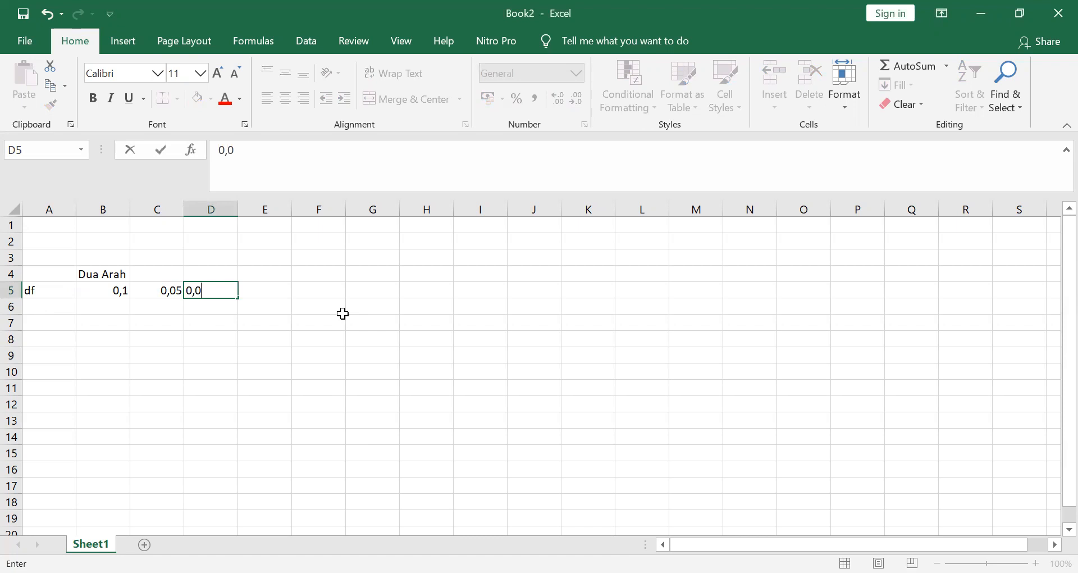
key("Tab")
type("0,01")
key("Tab")
type("0,001")
key("Return")
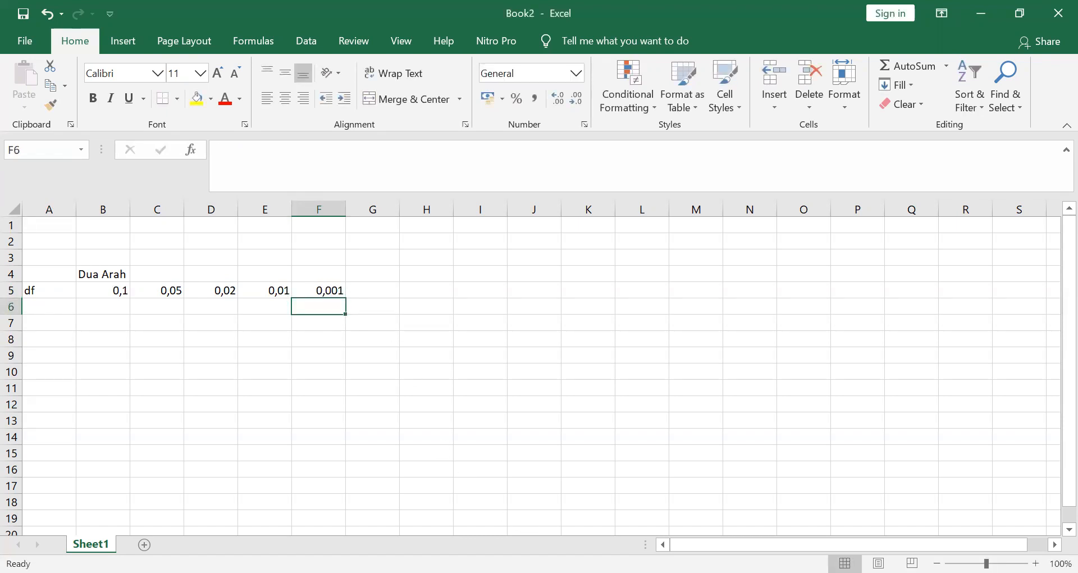
Step: Merge and center cells A4:A5 for the "df" header
key("alt+Tab")
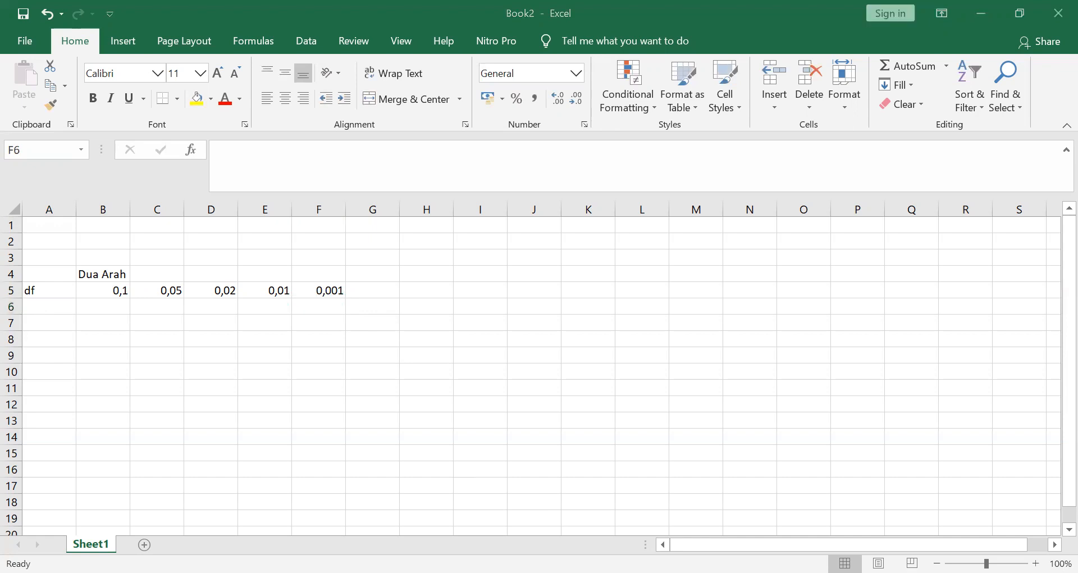
key("alt+Tab")
left_click(58, 308)
left_click(51, 278)
left_click_drag(51, 278, 52, 291)
left_click(407, 99)
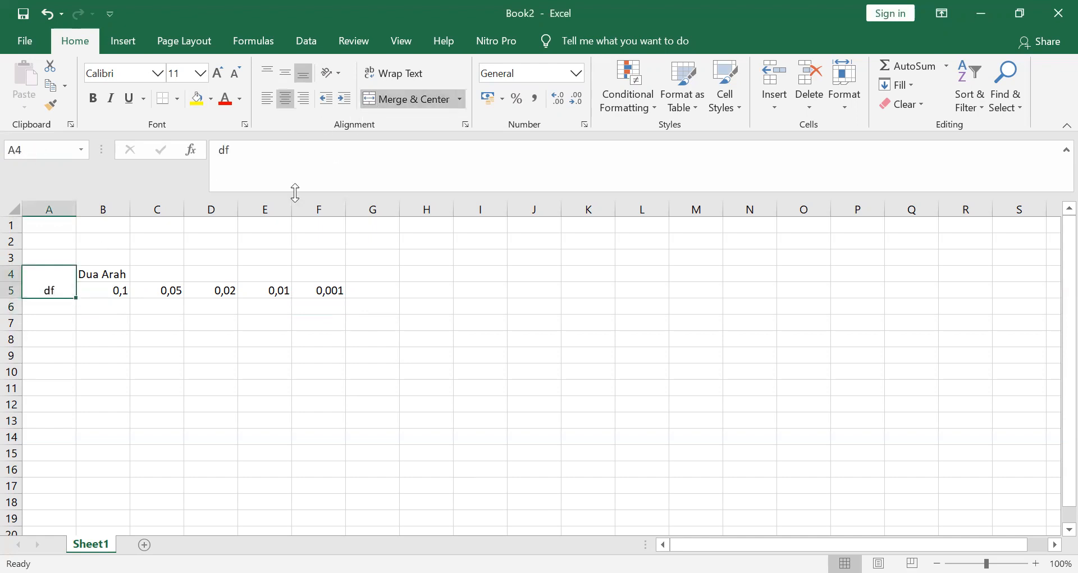
Step: Apply middle vertical alignment to all cells in the sheet
left_click(18, 201)
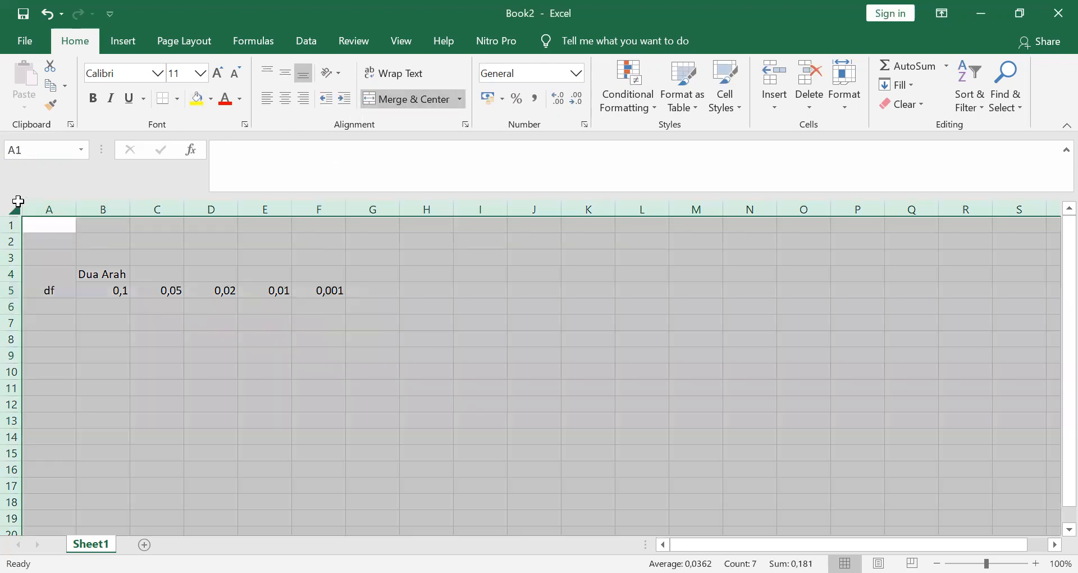
left_click(285, 73)
left_click(239, 319)
Step: Merge and center the "Dua Arah" heading across B4:F4
left_click(139, 273)
left_click_drag(140, 274, 325, 275)
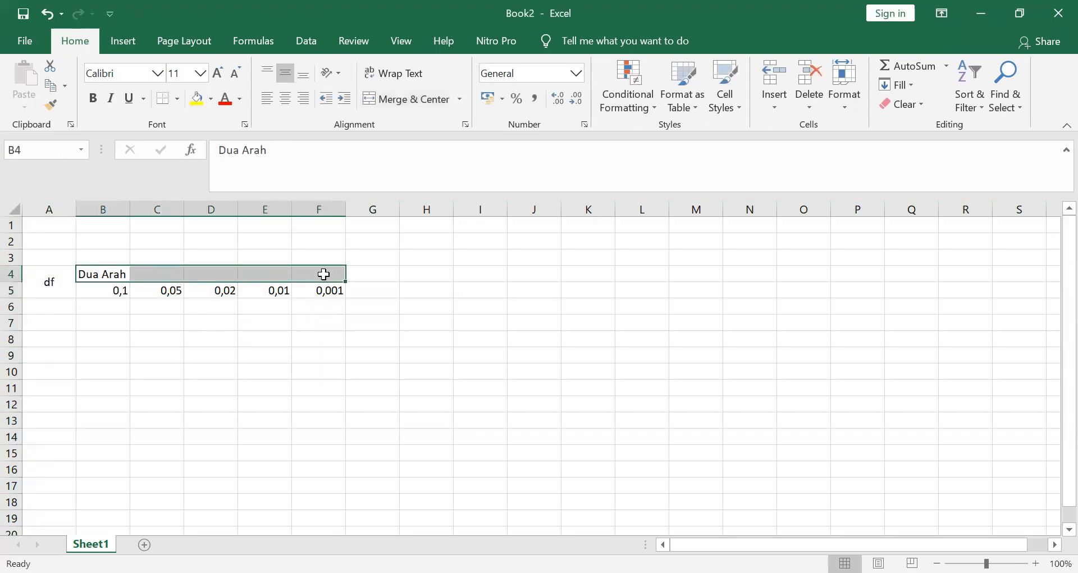
left_click(373, 104)
left_click(265, 334)
Step: Enter the df values 1 to 5 in A6:A10 and extend the series down column A to 29
left_click(65, 305)
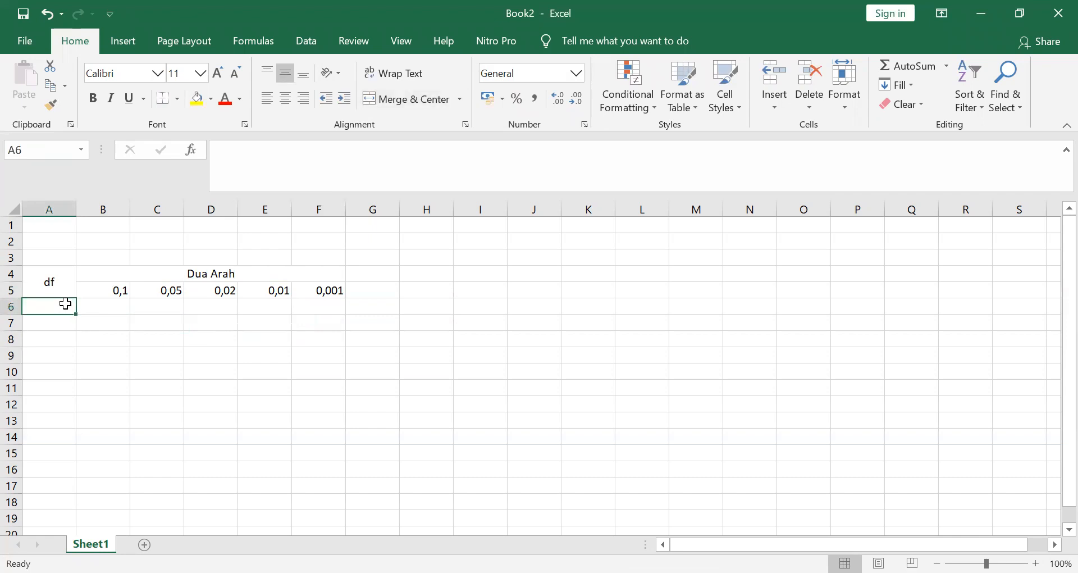
type("1")
key("Return")
type("2")
key("Return")
type("3")
key("Return")
type("4")
key("Return")
type("5")
key("Return")
left_click_drag(66, 306, 74, 395)
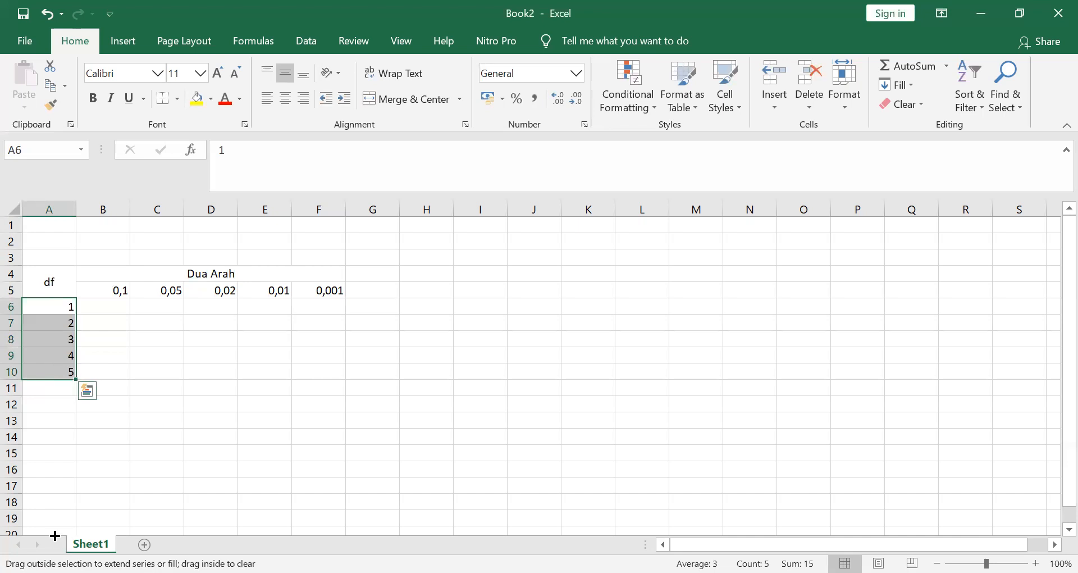
left_click_drag(56, 507, 75, 355)
Step: Center the contents of columns A through F horizontally
left_click(46, 210)
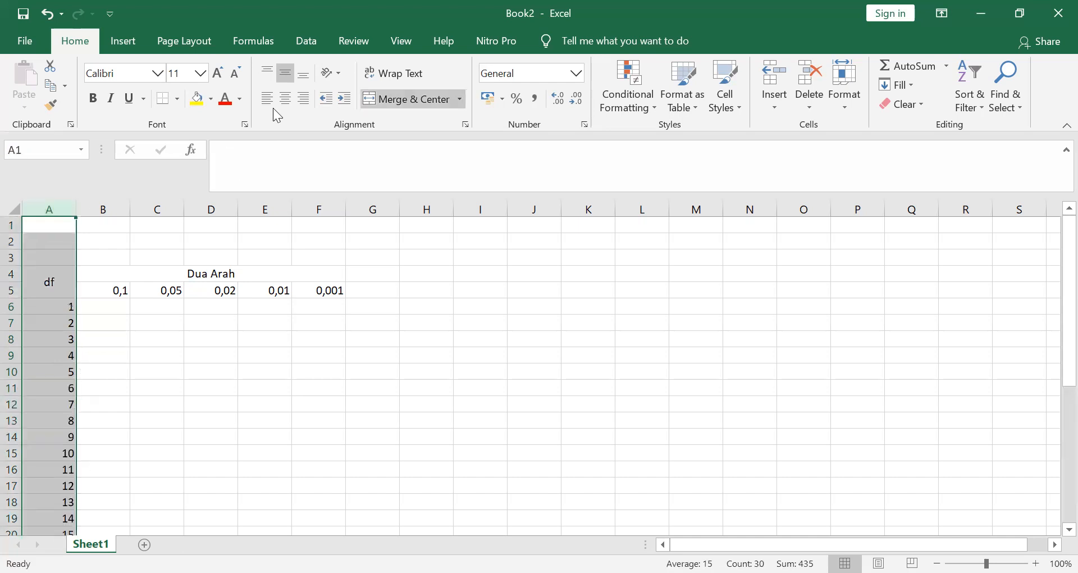
left_click(286, 101)
left_click(147, 322)
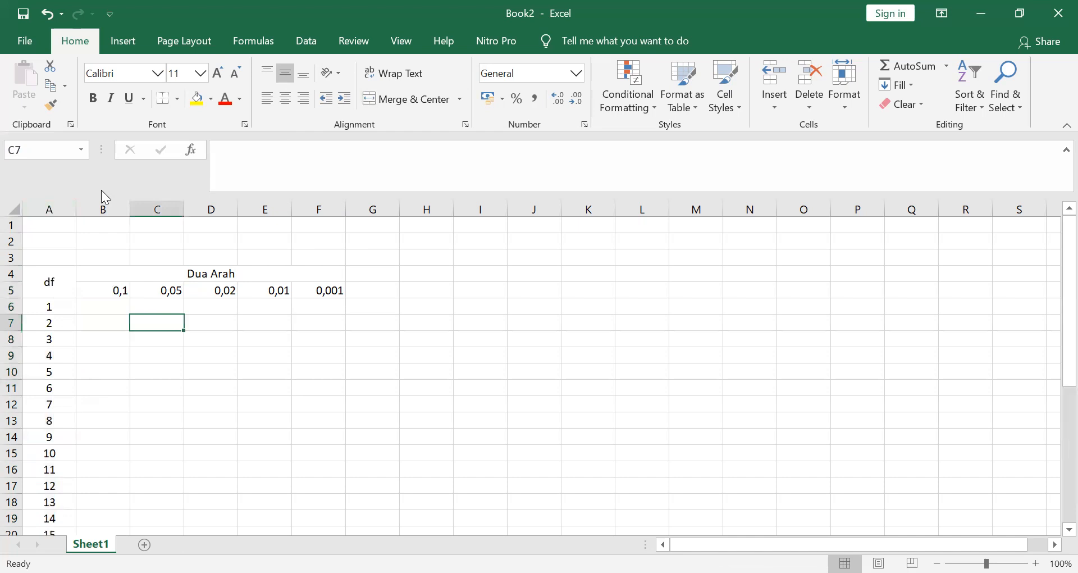
left_click_drag(101, 204, 312, 241)
left_click(286, 100)
left_click(230, 307)
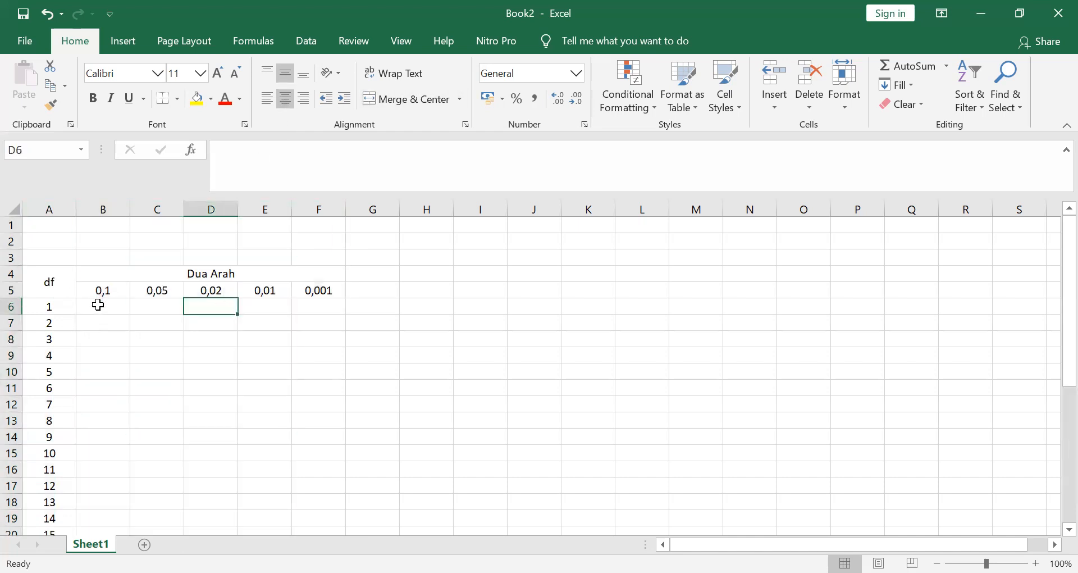
Step: Copy the merged "Dua Arah" heading from row 4 to B2:F2
left_click(174, 275)
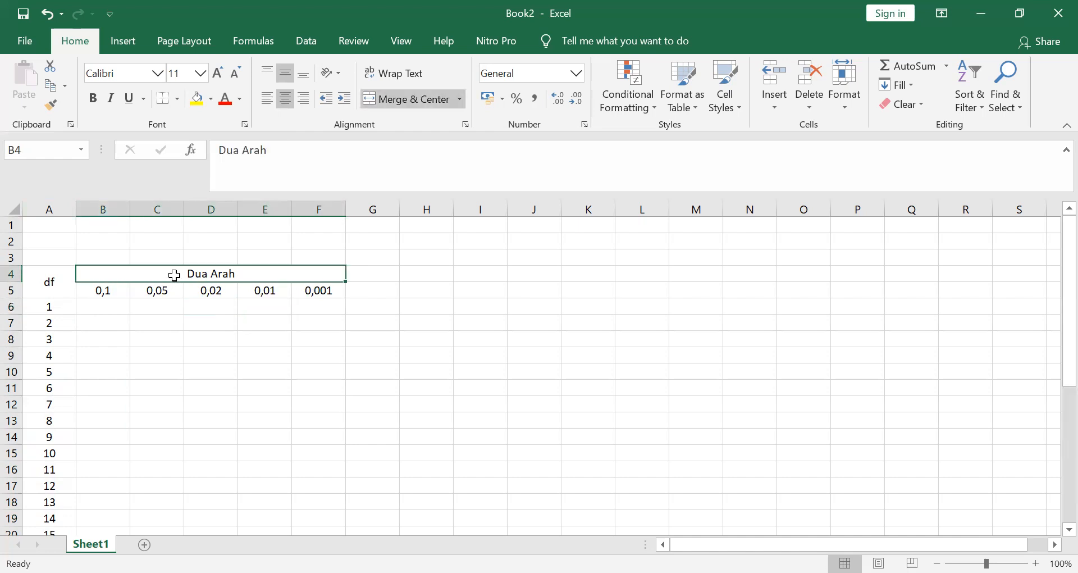
key("ctrl+c")
key("Up")
key("Up")
key("ctrl+v")
key("Down")
key("Down")
key("Escape")
Step: Enter the formula =B5/2 in cell B3 to halve the first two-way significance level
key("Down")
key("Up")
key("Up")
type("=")
key("Down")
key("Down")
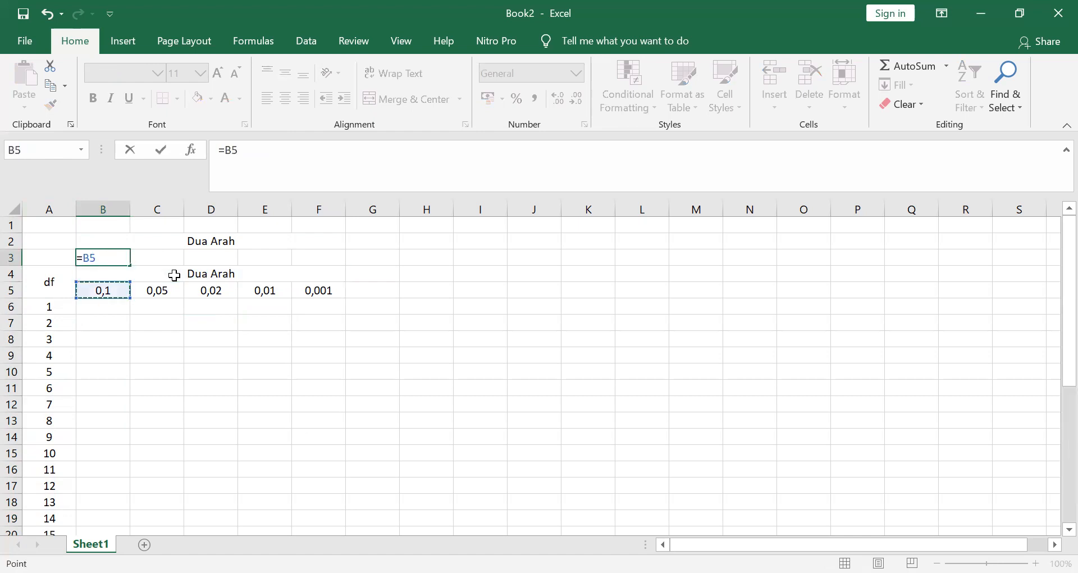
type("/2")
key("ctrl+Return")
Step: Enter the formula =C5/2 in cell C3 to halve the second two-way significance level
key("Down")
key("Down")
key("Up")
key("Up")
key("Right")
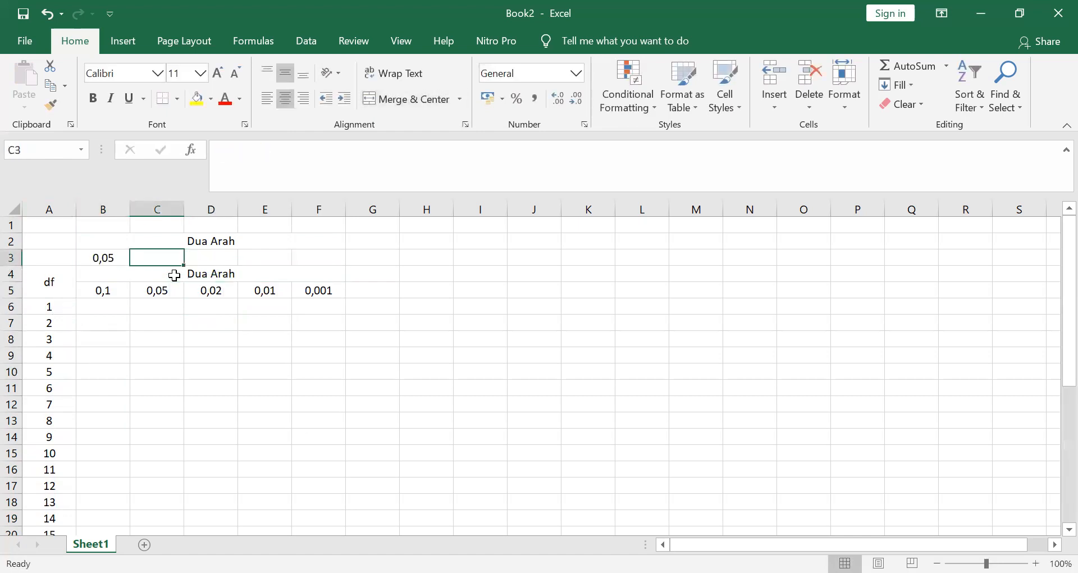
type("=")
key("Down")
key("Down")
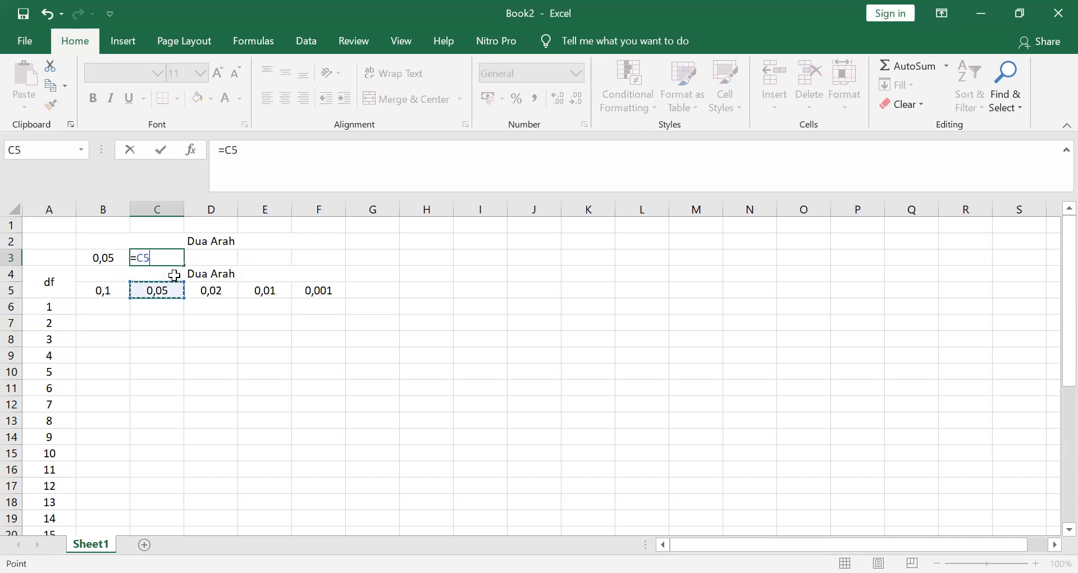
type("/2")
key("Return")
Step: Change the merged heading in row 2 to "Satu Arah"
key("Right")
key("Home")
key("Right")
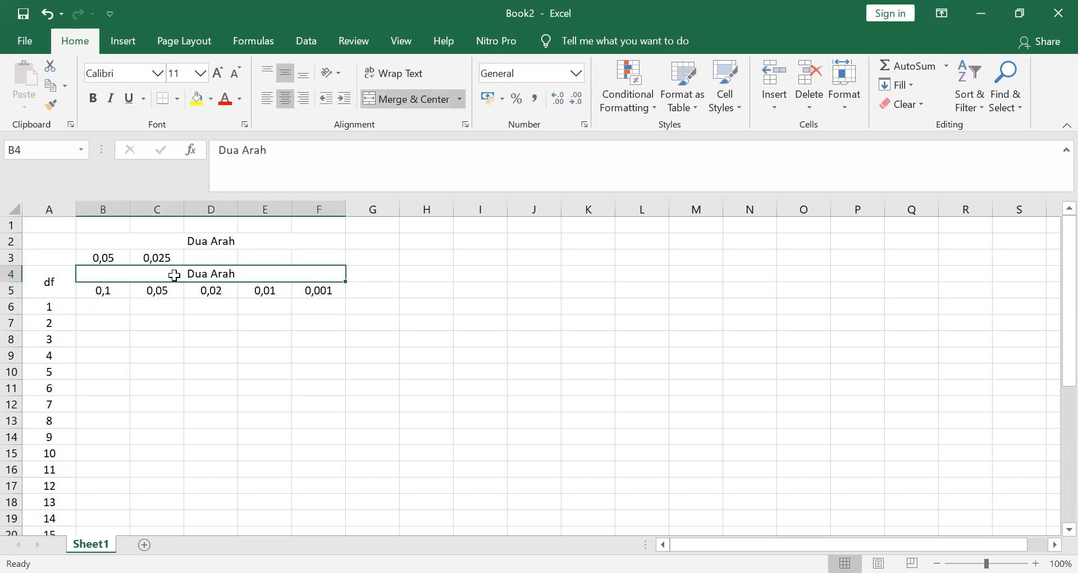
key("Up")
key("Up")
key("F2")
key("ctrl+shift+Right")
key("shift+Left")
type("Satu")
key("Return")
Step: Enter the formula =D5/2 in cell D3 to halve the third two-way significance level
key("Down")
key("Right")
key("Down")
key("Left")
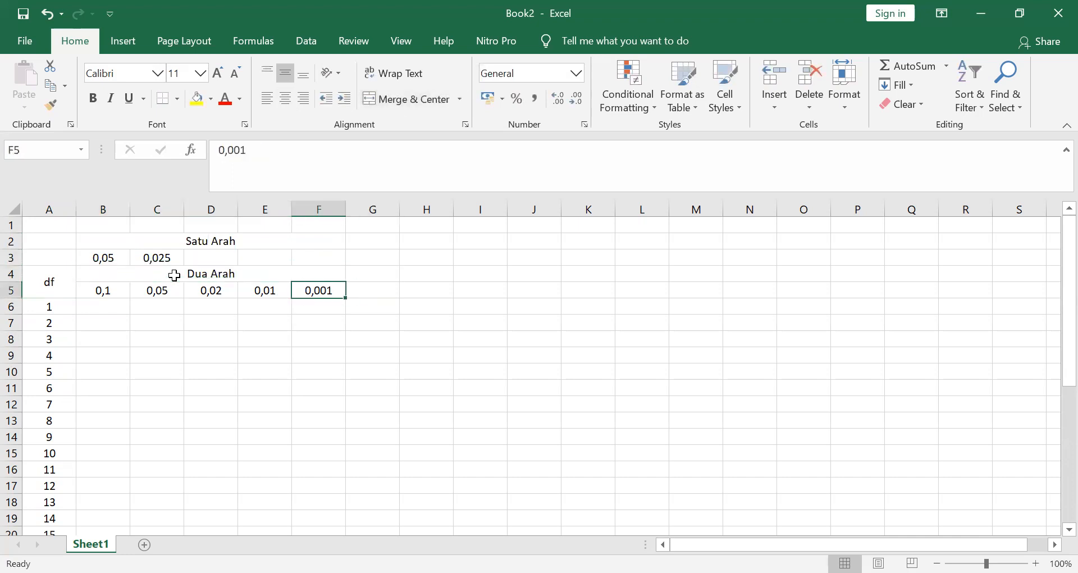
key("Up")
key("Up")
key("Left")
key("Left")
type("=")
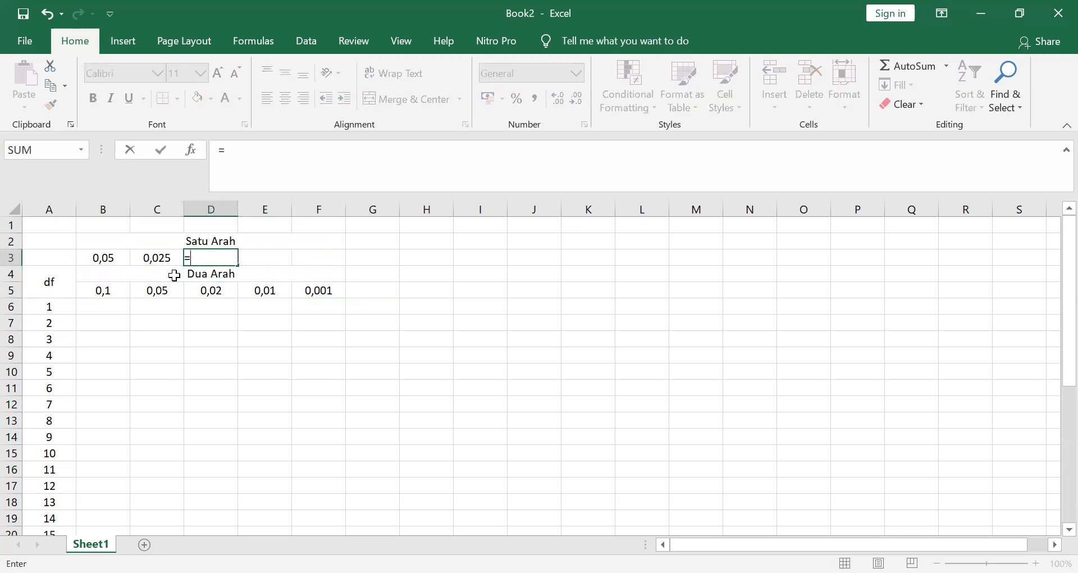
left_click(210, 291)
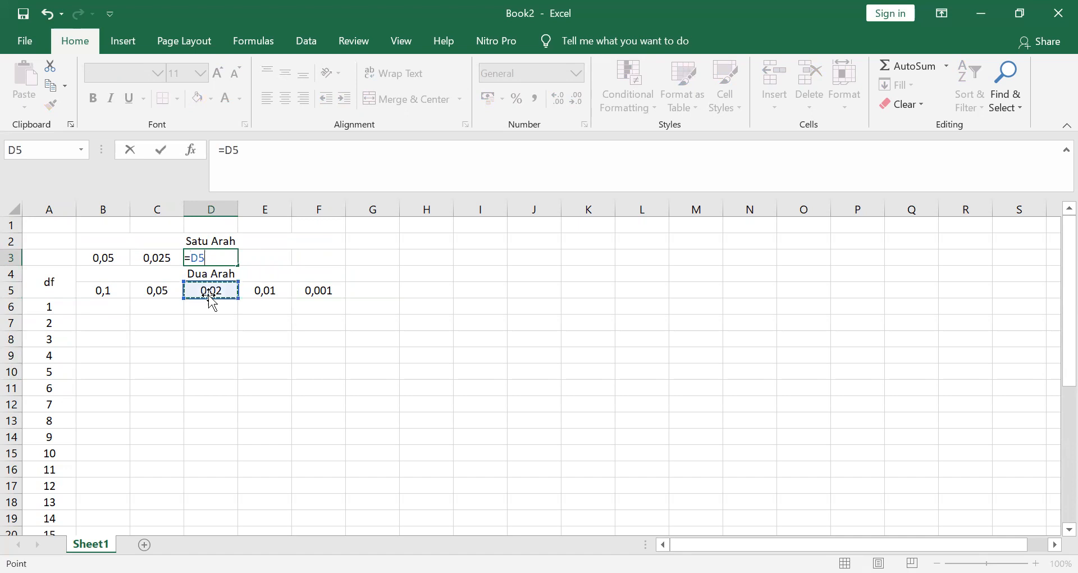
type("/2")
key("Return")
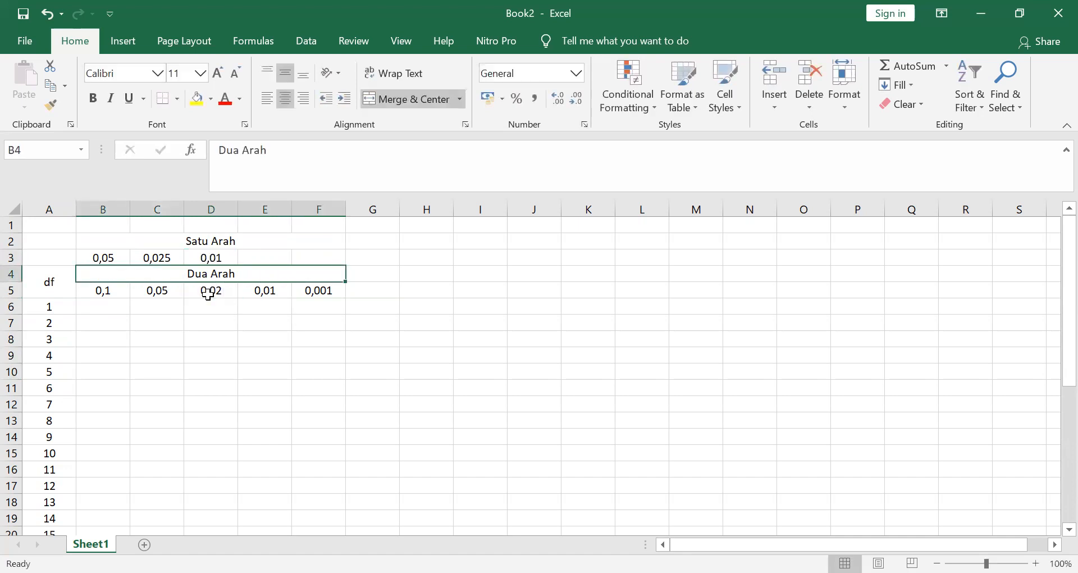
Step: Enter the formula =E5/2 in cell E3 to halve the fourth two-way significance level
left_click(272, 254)
type("=")
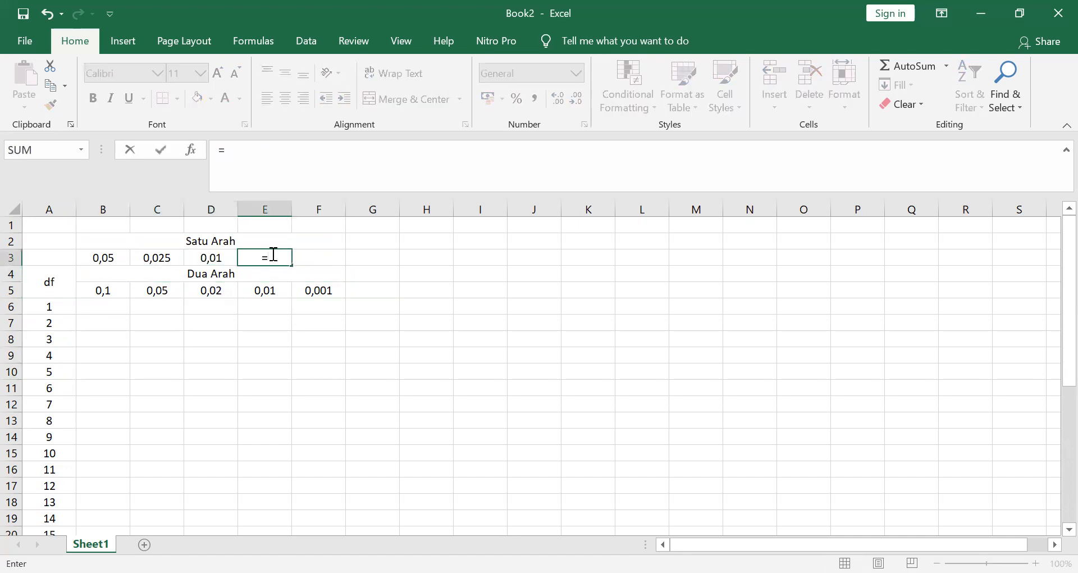
left_click(274, 291)
type("/2")
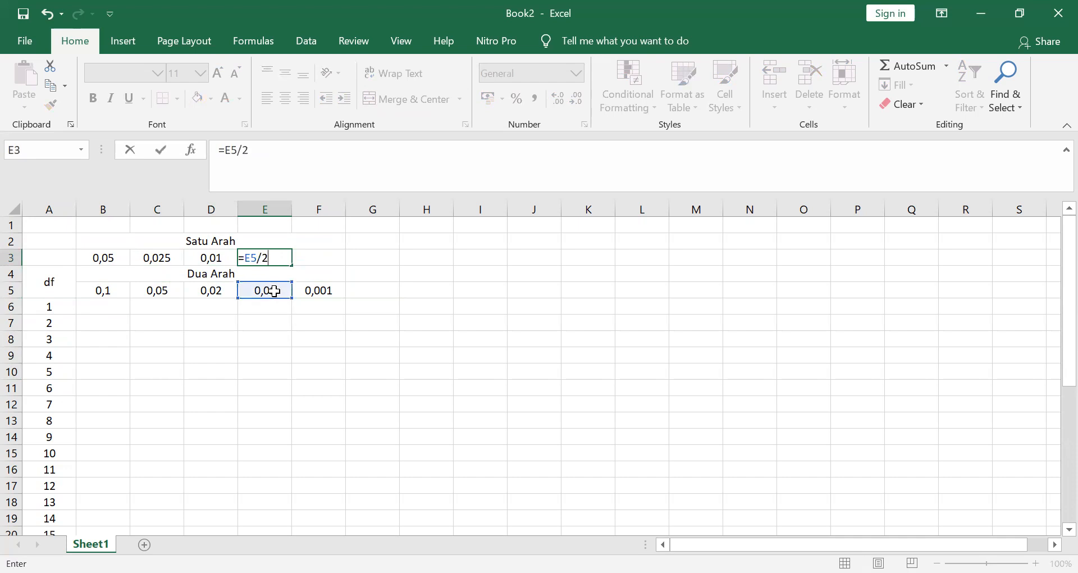
key("Return")
Step: Enter the formula =F5/2 in cell F3 to halve the last two-way significance level
left_click(312, 259)
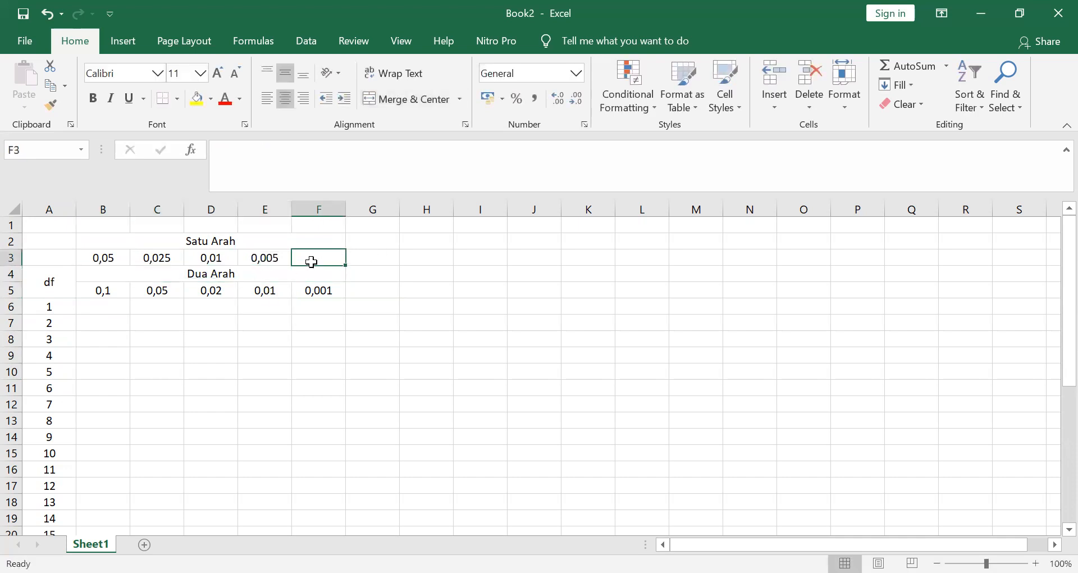
type("=")
left_click(331, 292)
type("/2")
key("Return")
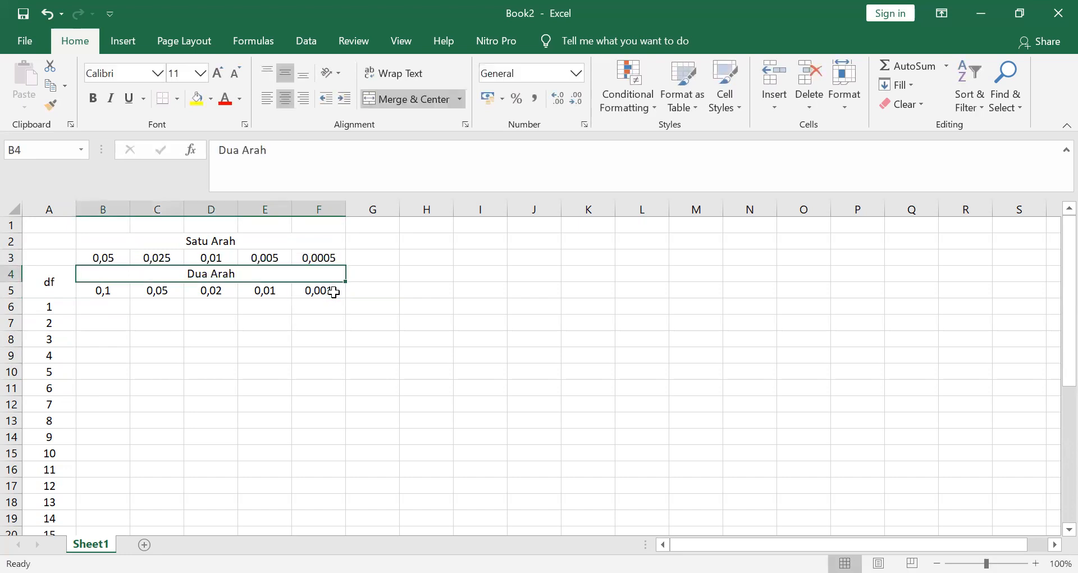
left_click(644, 424)
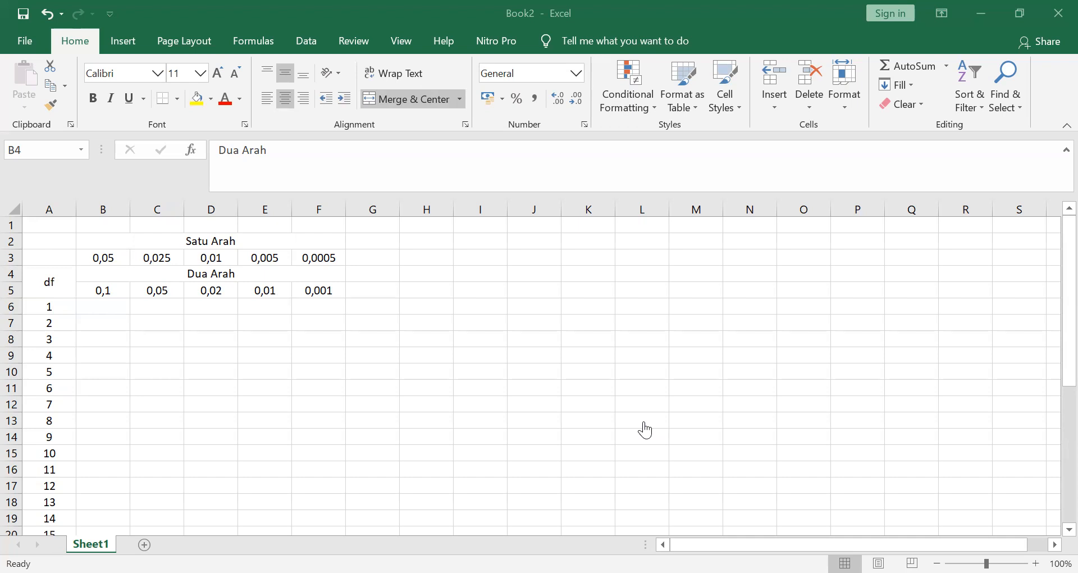
Step: Change the last two-way significance level in cell F5 to 0,002
left_click(331, 289)
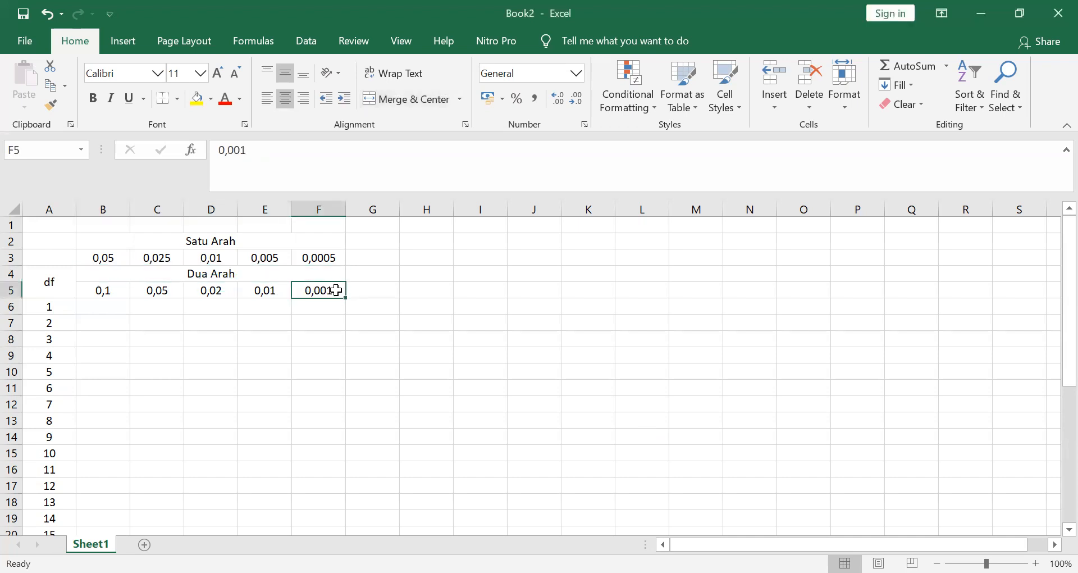
double_click(339, 289)
type("2")
key("Return")
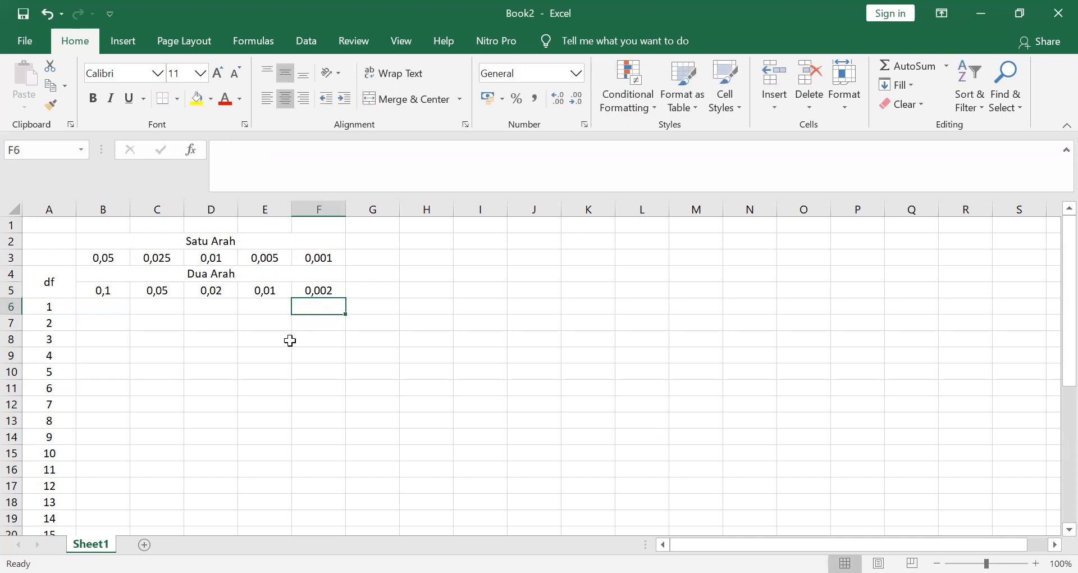
Step: Merge and center cells A2:A5 so the "df" heading spans all four header rows
left_click(114, 305)
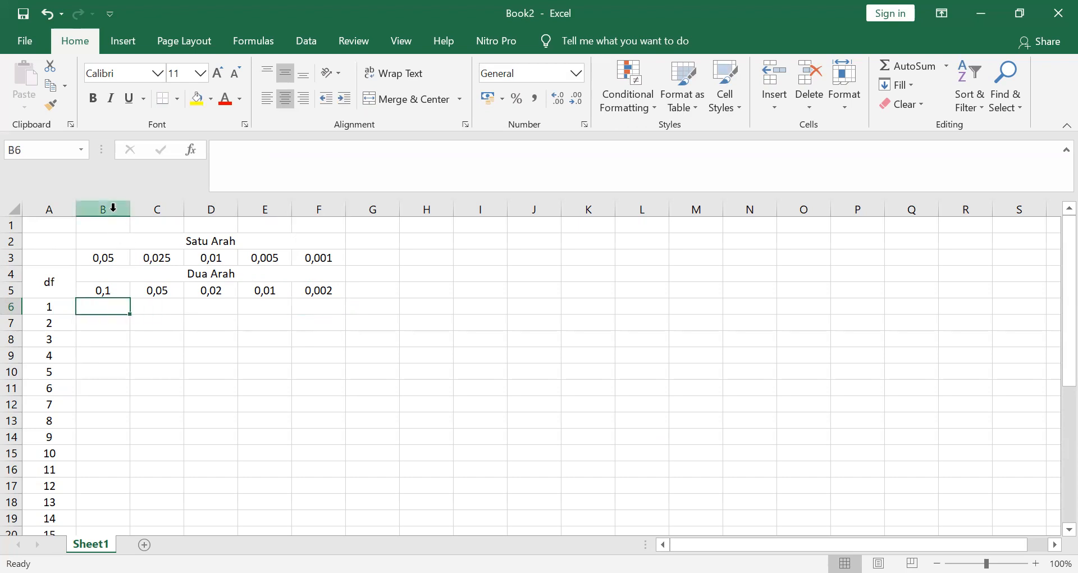
left_click_drag(47, 243, 49, 290)
left_click(375, 99)
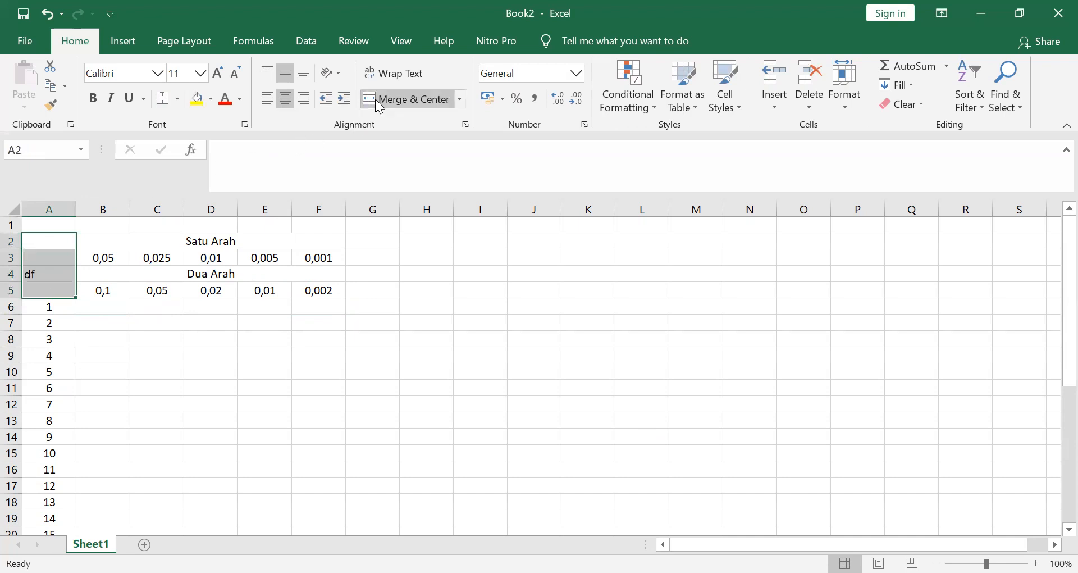
left_click(234, 306)
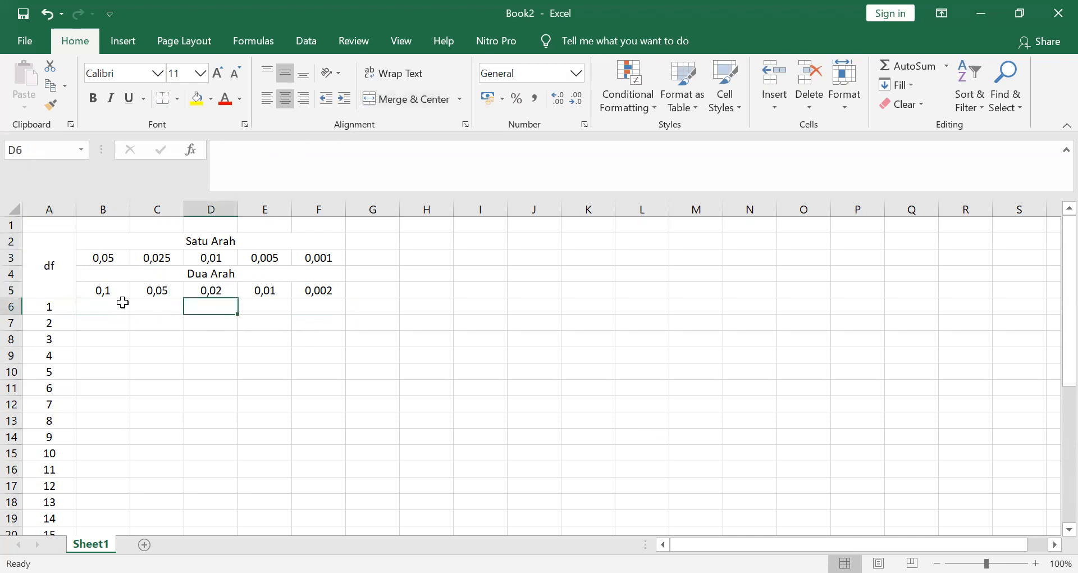
Step: Enter the formula =TINV(B5;A6) in cell B6 to calculate the t value for df 1
left_click(120, 304)
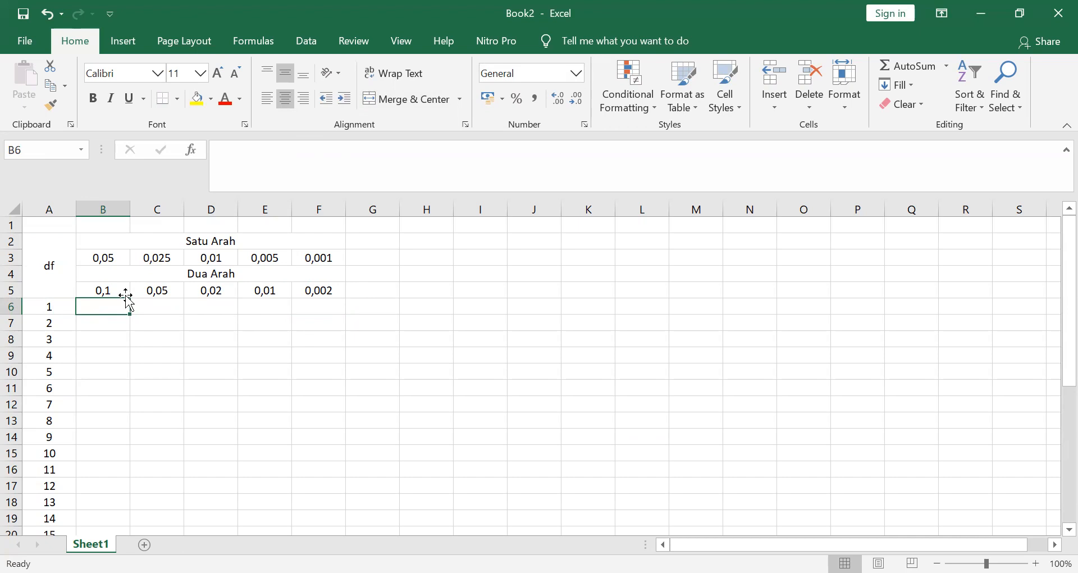
type("=T")
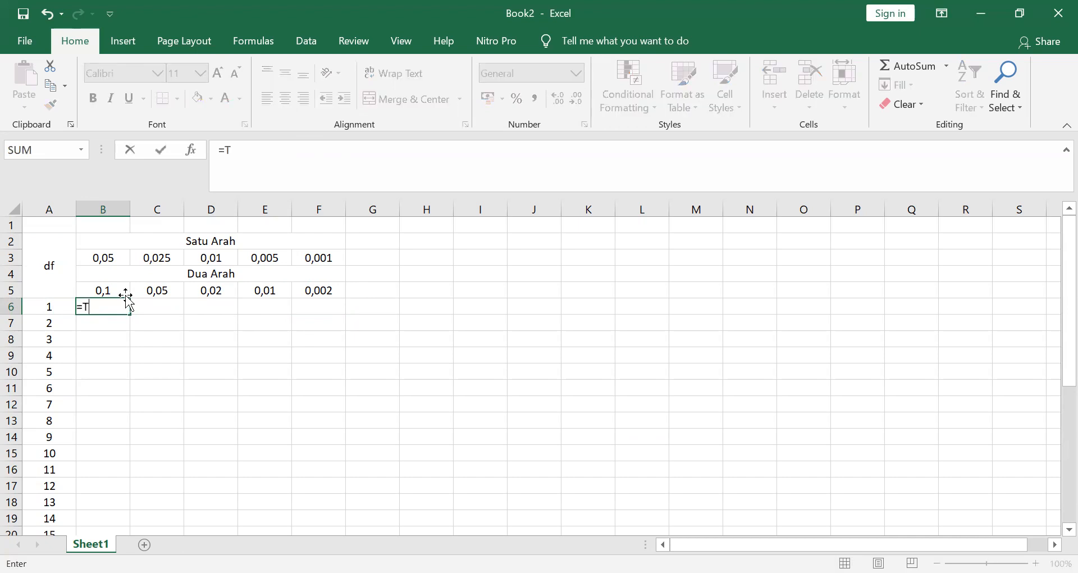
type("INV")
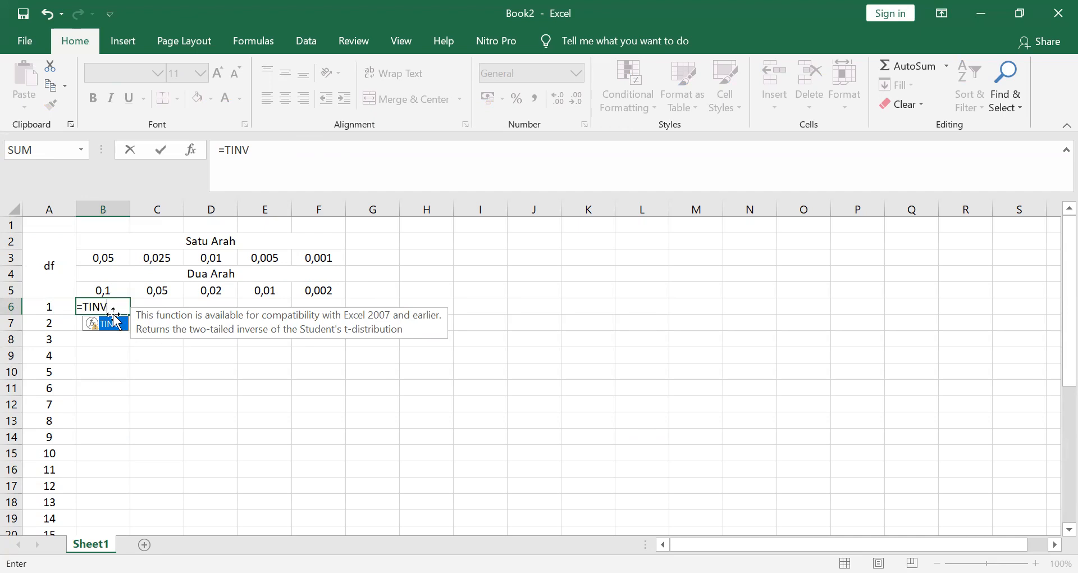
double_click(116, 319)
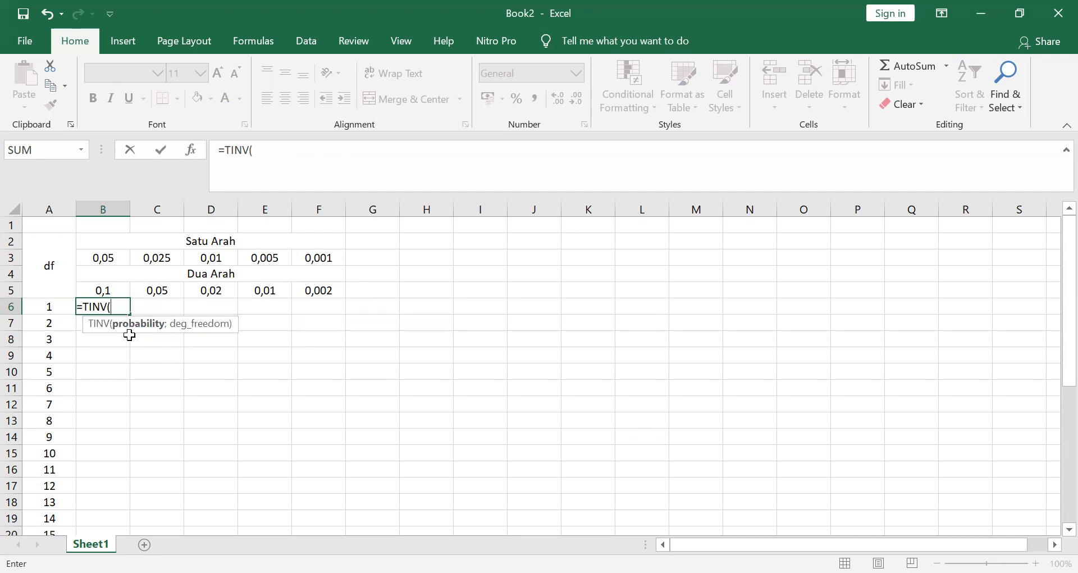
left_click(116, 289)
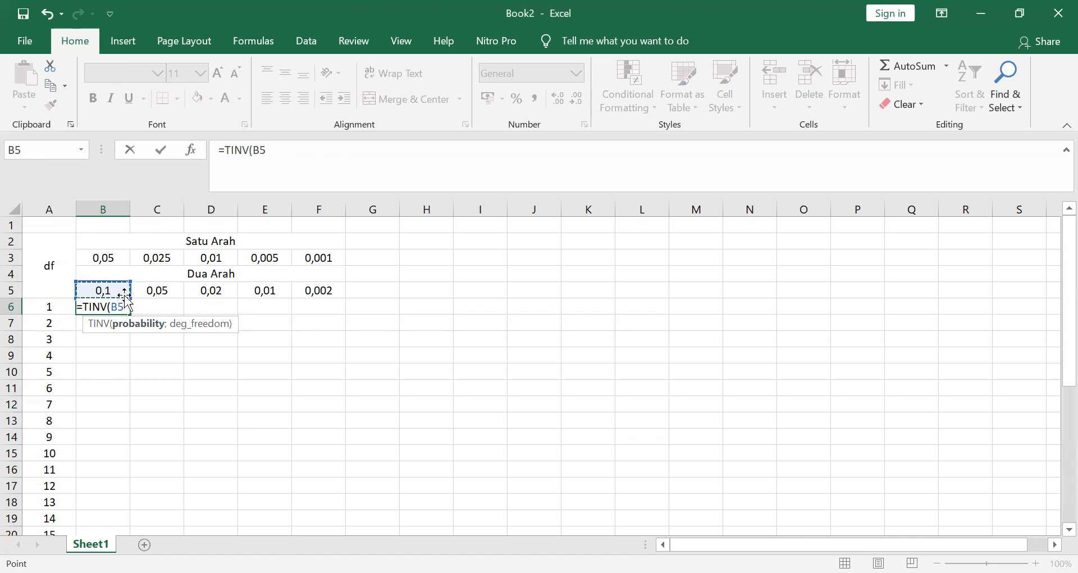
type(";")
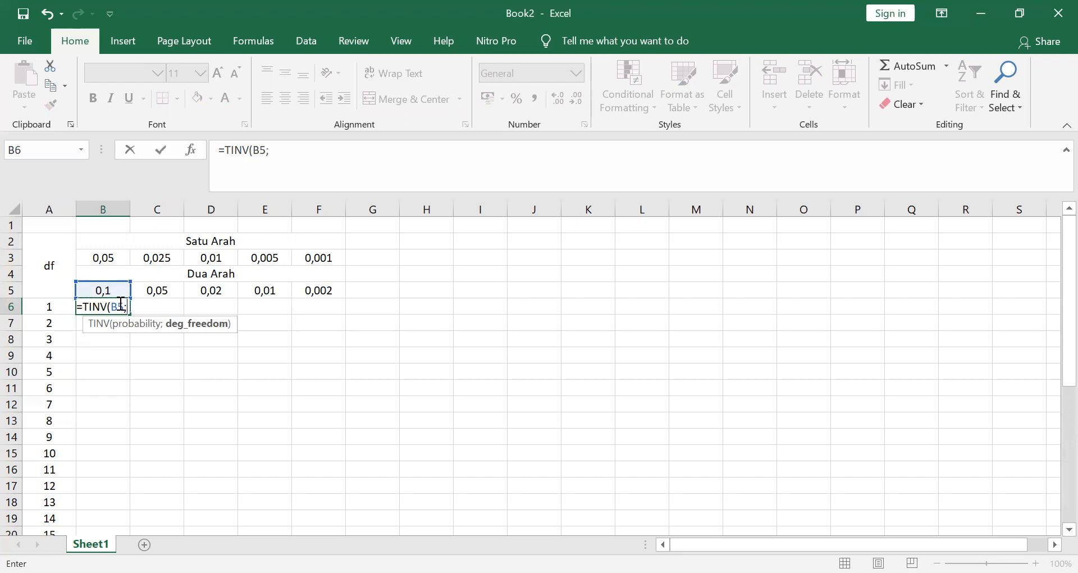
left_click(50, 306)
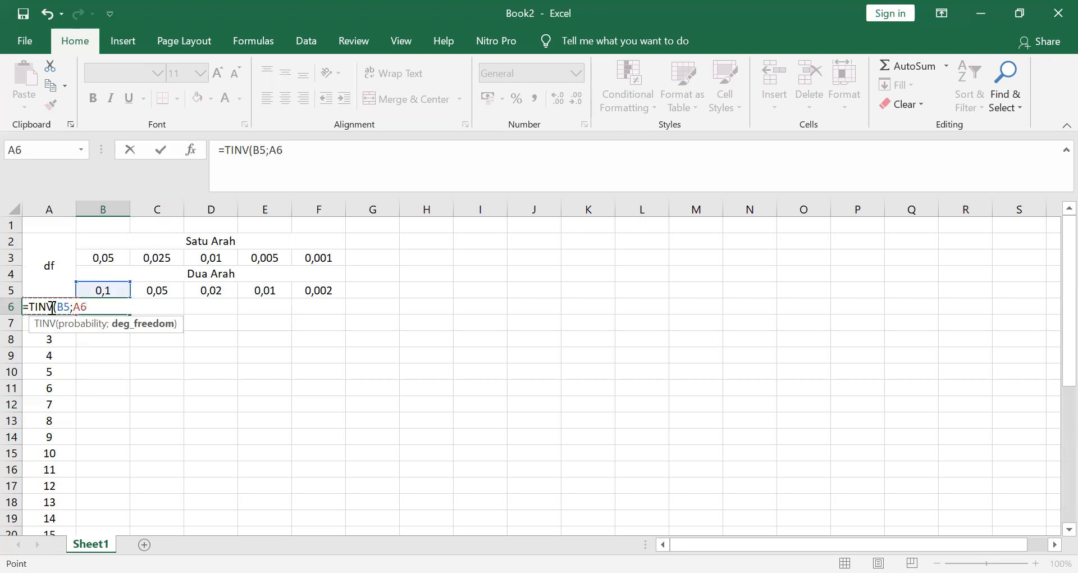
key("Return")
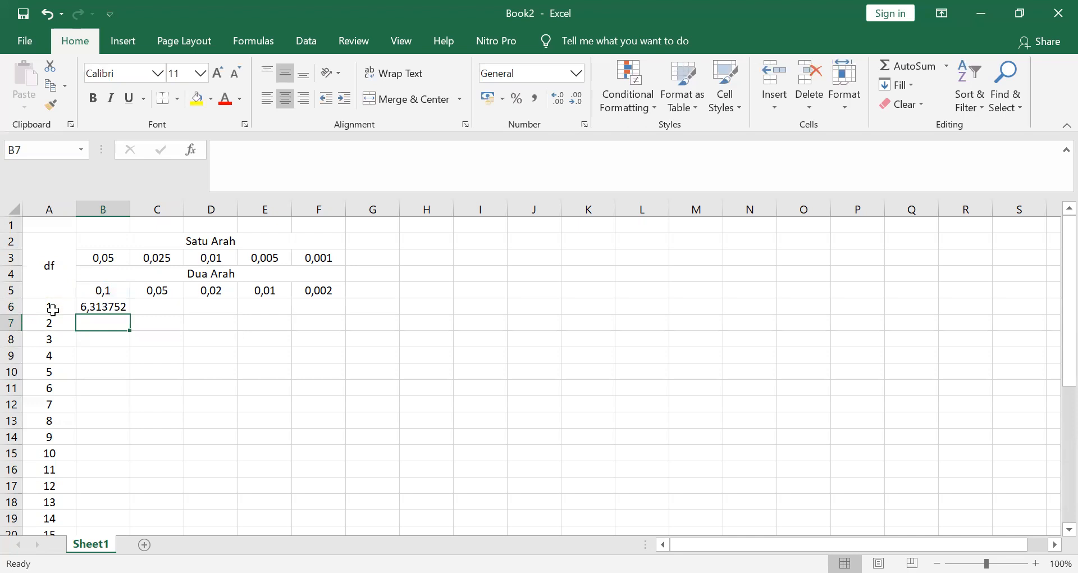
Step: Fix the probability row and df column in B6 by changing its formula to =TINV(B$5;$A6)
left_click(96, 307)
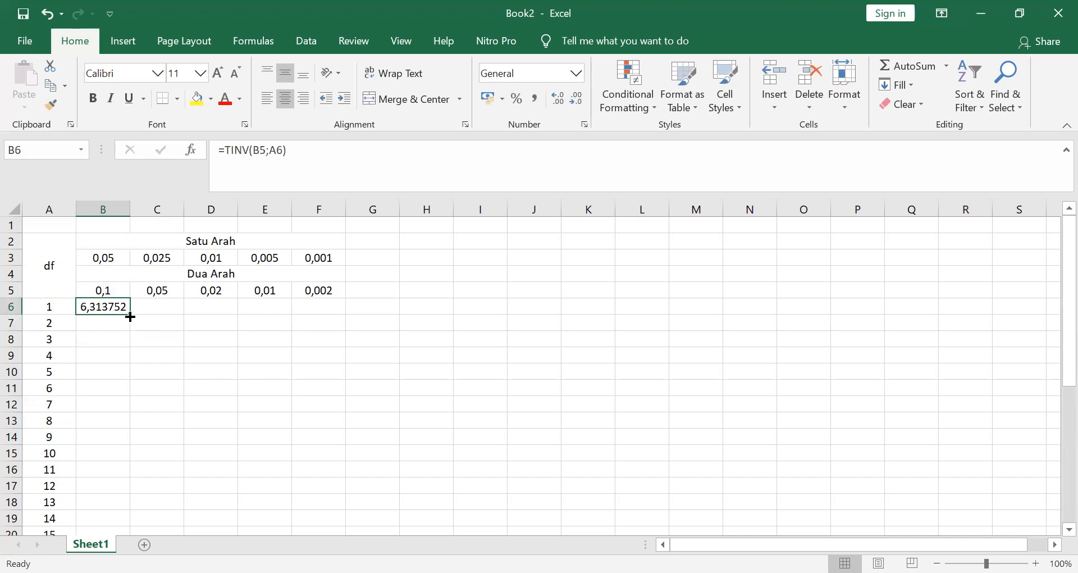
left_click(118, 289)
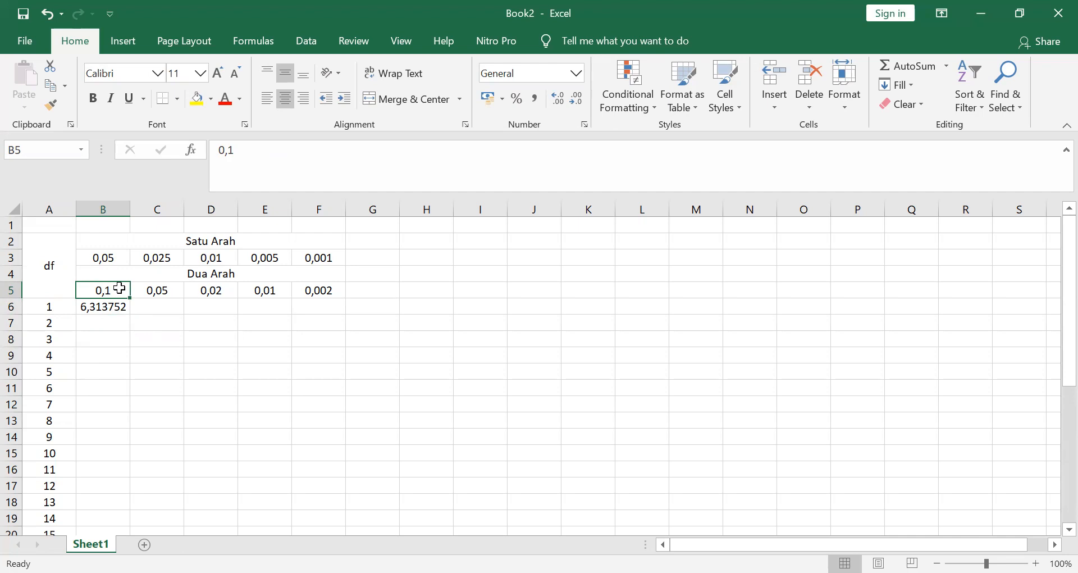
left_click(110, 307)
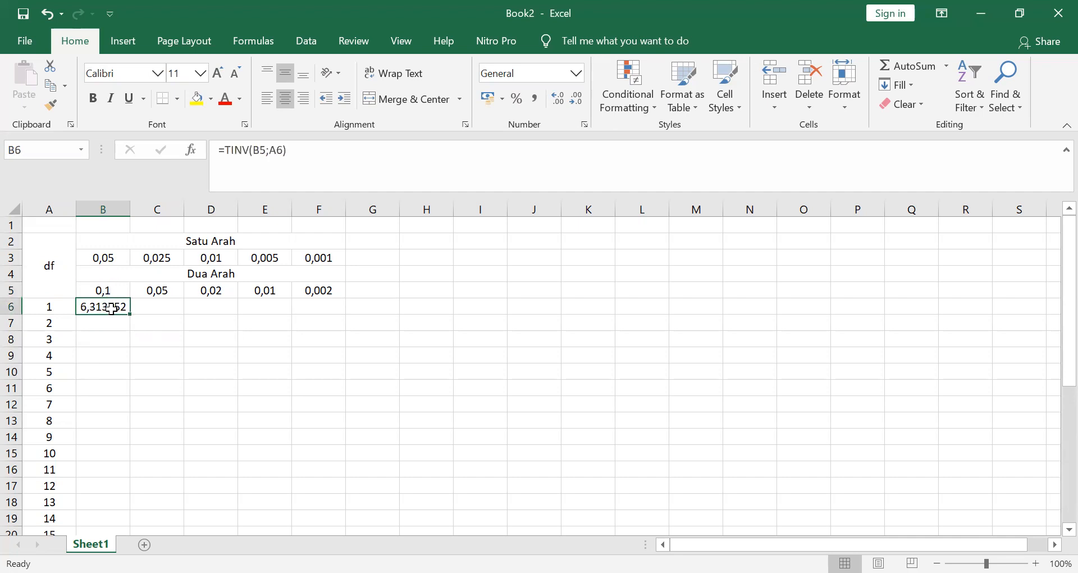
left_click(261, 152)
type("$")
left_click(276, 150)
type("$")
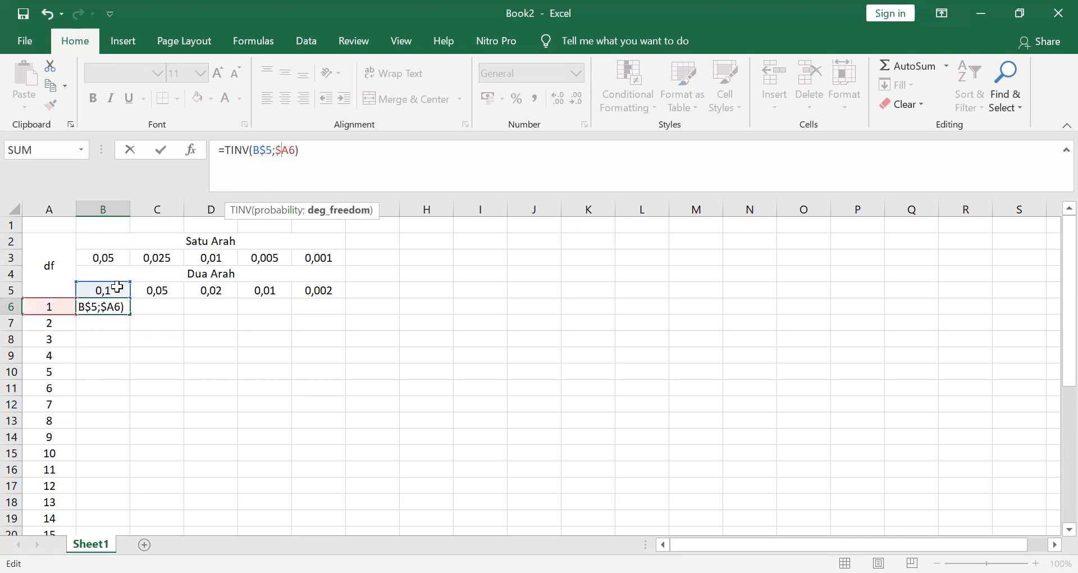
key("Return")
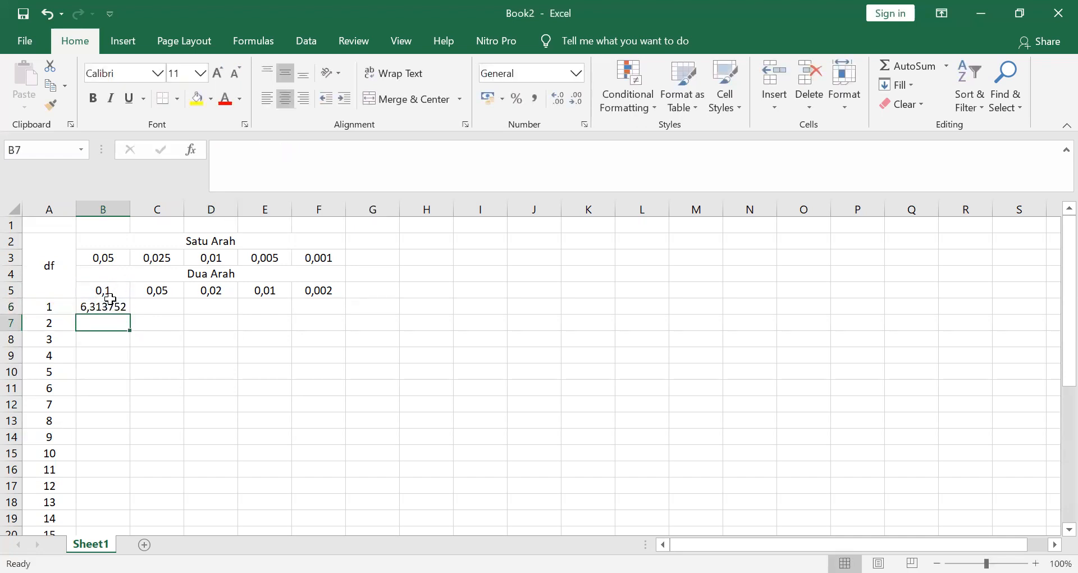
Step: Fill the TINV formula from B6 down to B35 and enter the df value 30 in A35
left_click(110, 307)
left_click_drag(128, 314, 101, 520)
left_click(45, 513)
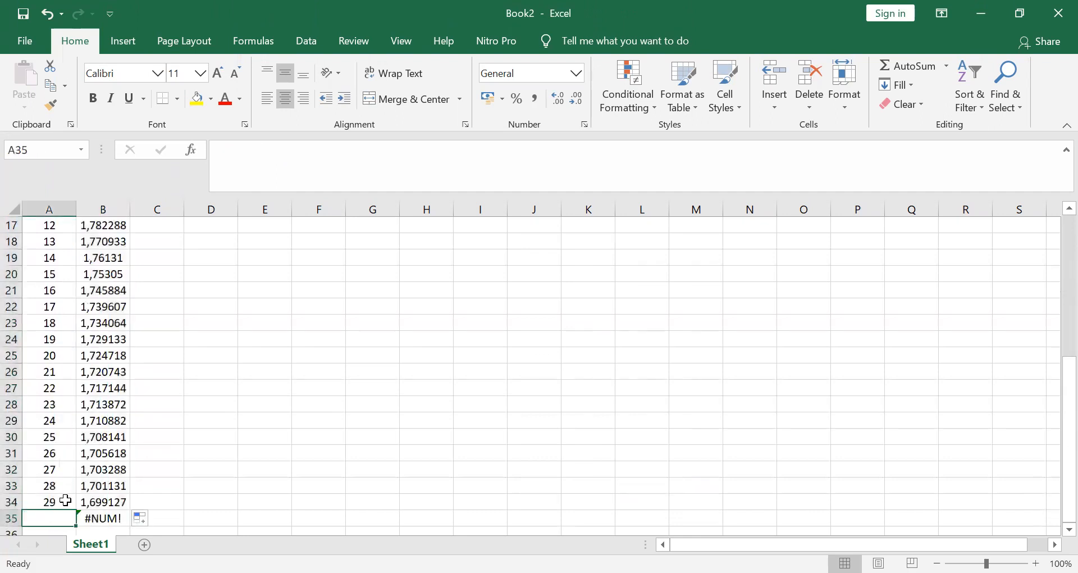
type("30")
key("Return")
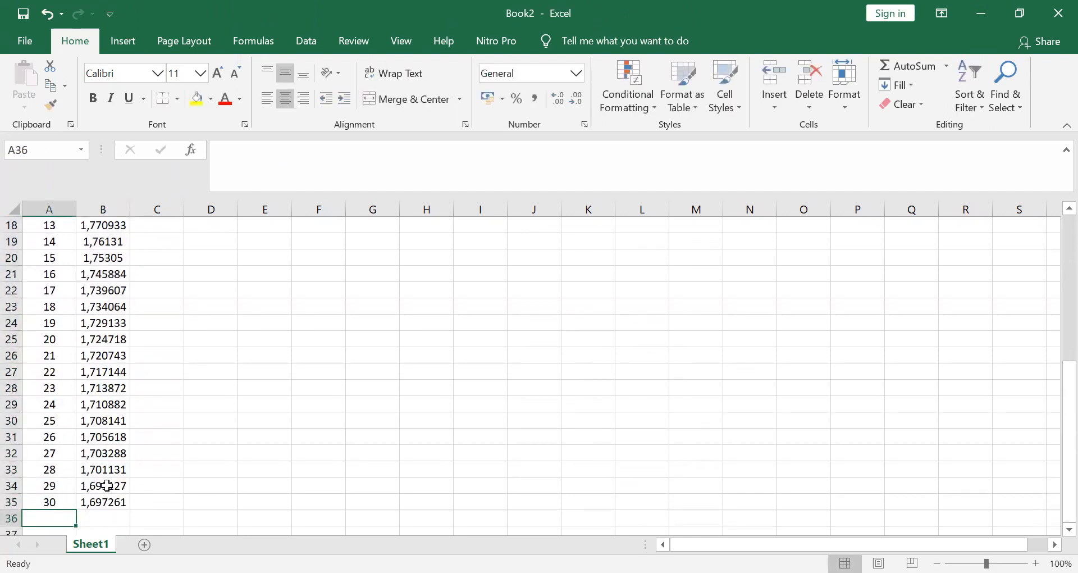
Step: Enter the formula =TINV(C5;A6) in cell C6 to calculate the t value for the two-way 0,05 level
scroll(115, 477, "up", 6)
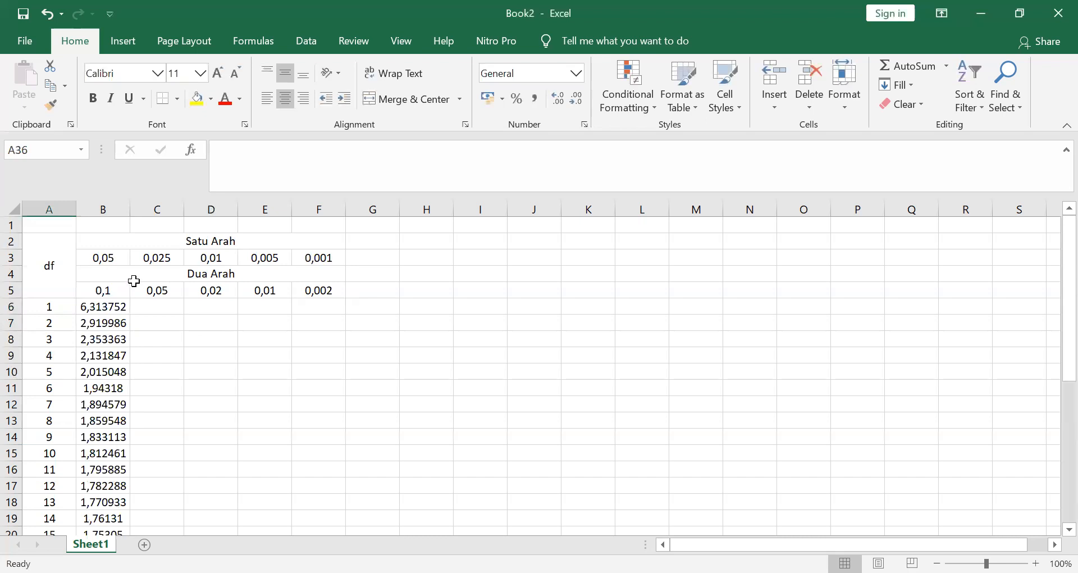
left_click(160, 308)
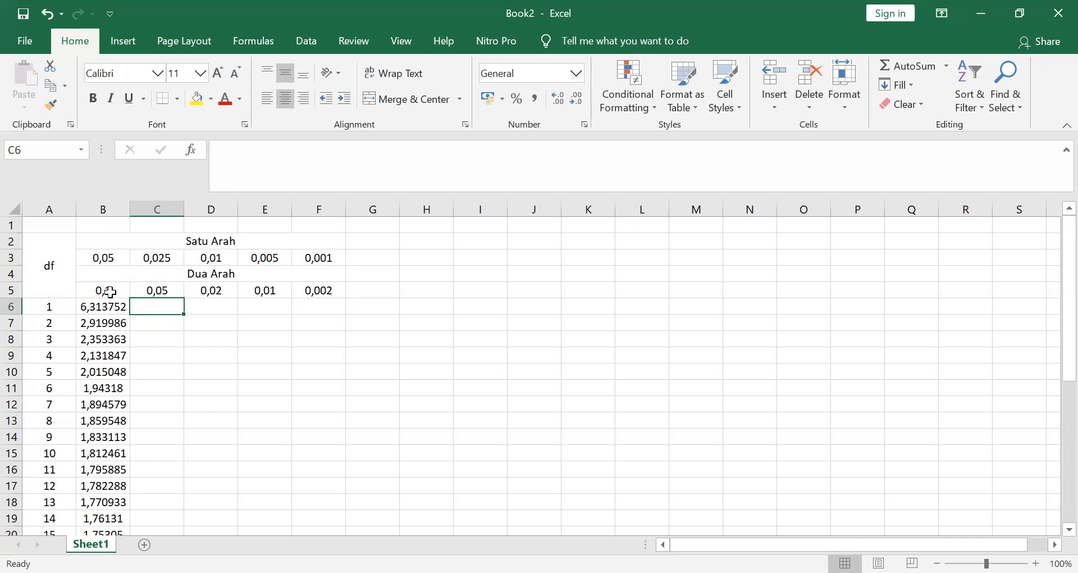
type("=")
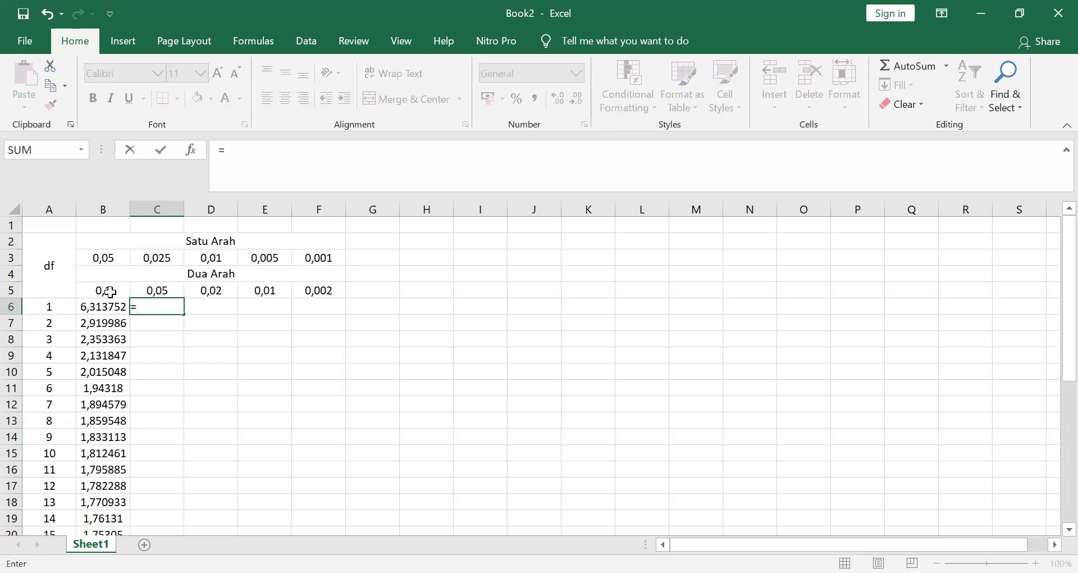
type("T")
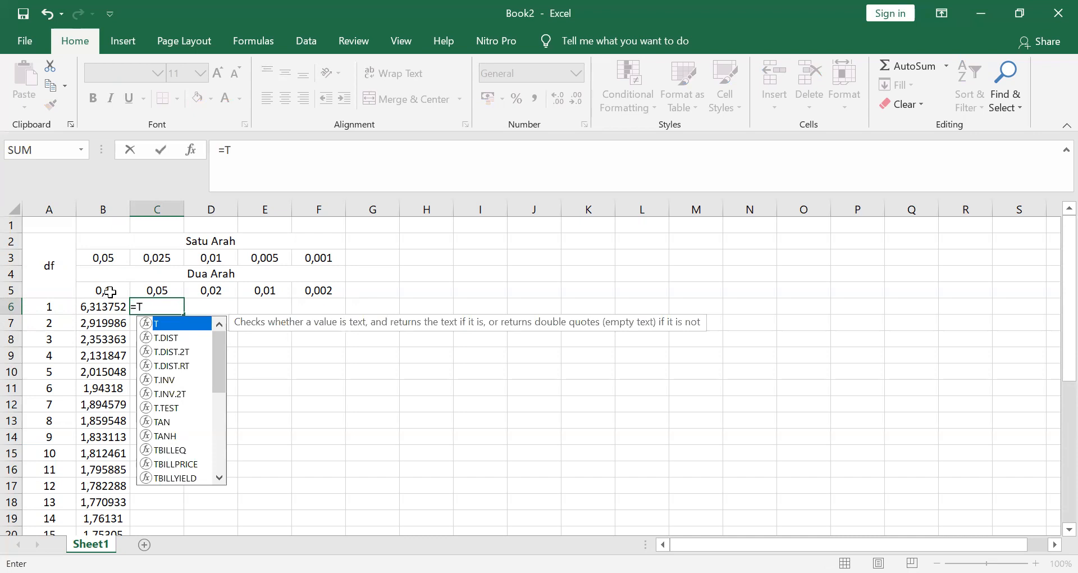
type("INV(")
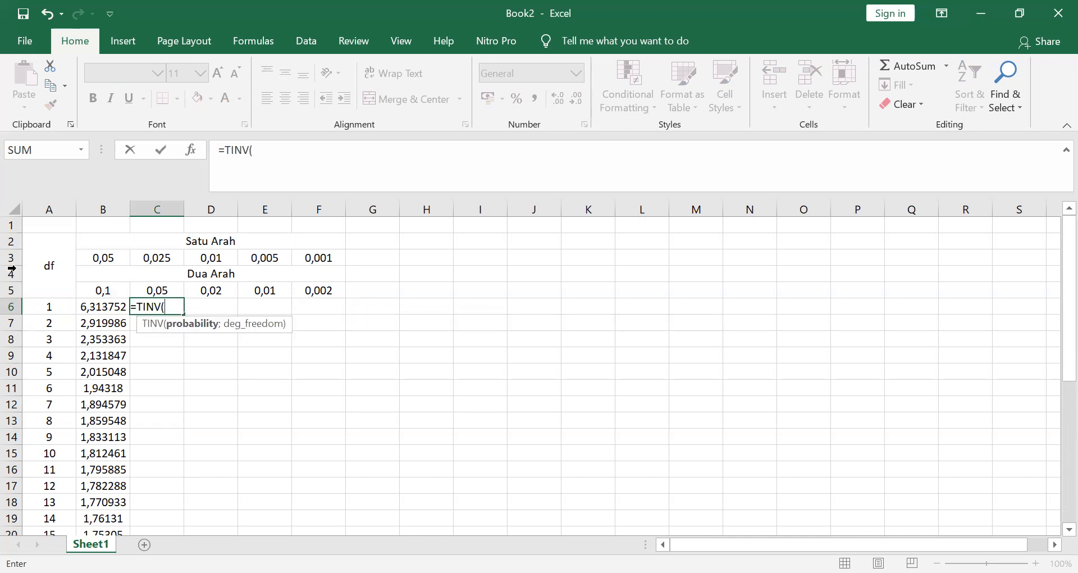
left_click(152, 292)
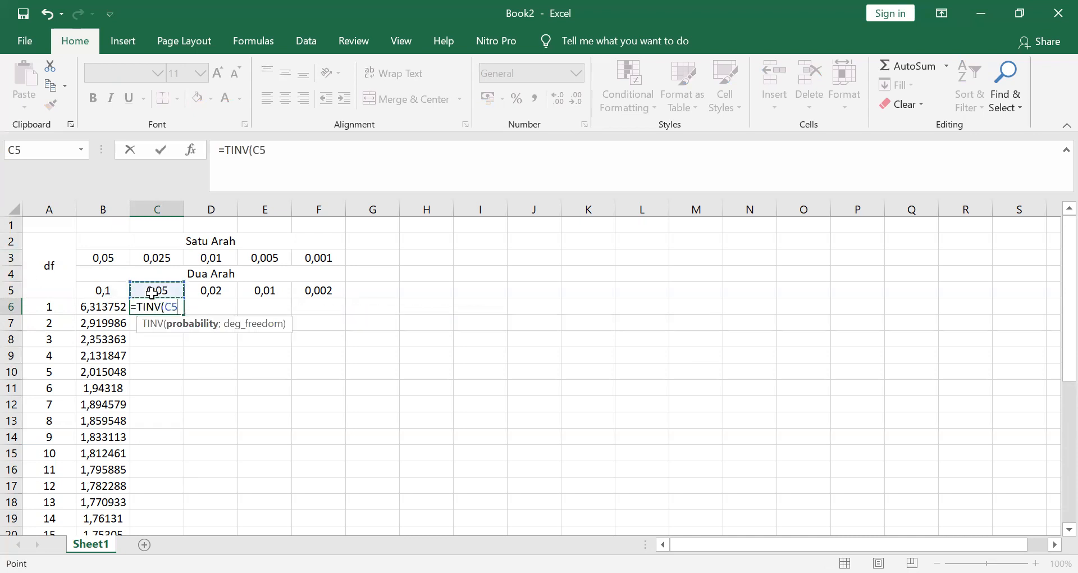
type(";")
left_click(56, 307)
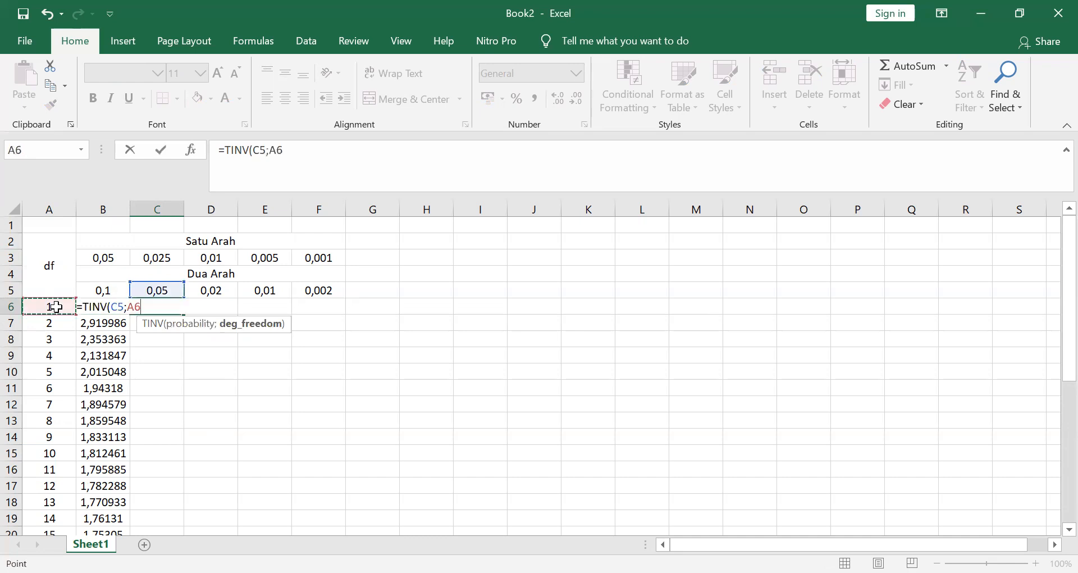
key("Return")
key("Up")
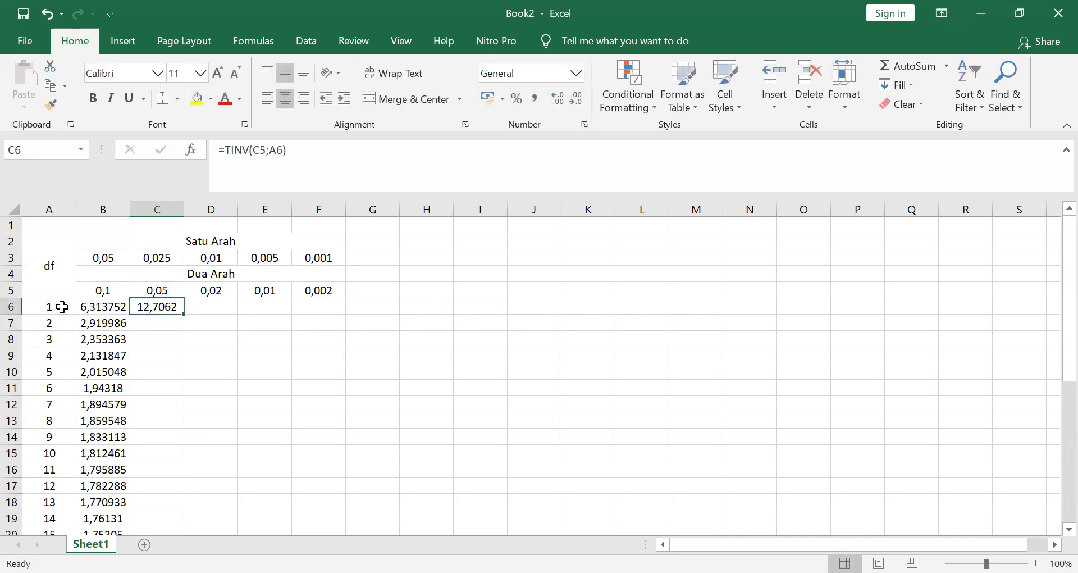
Step: Fix the probability row and df column in C6 by changing its formula to =TINV(C$5;$A6)
left_click(258, 149)
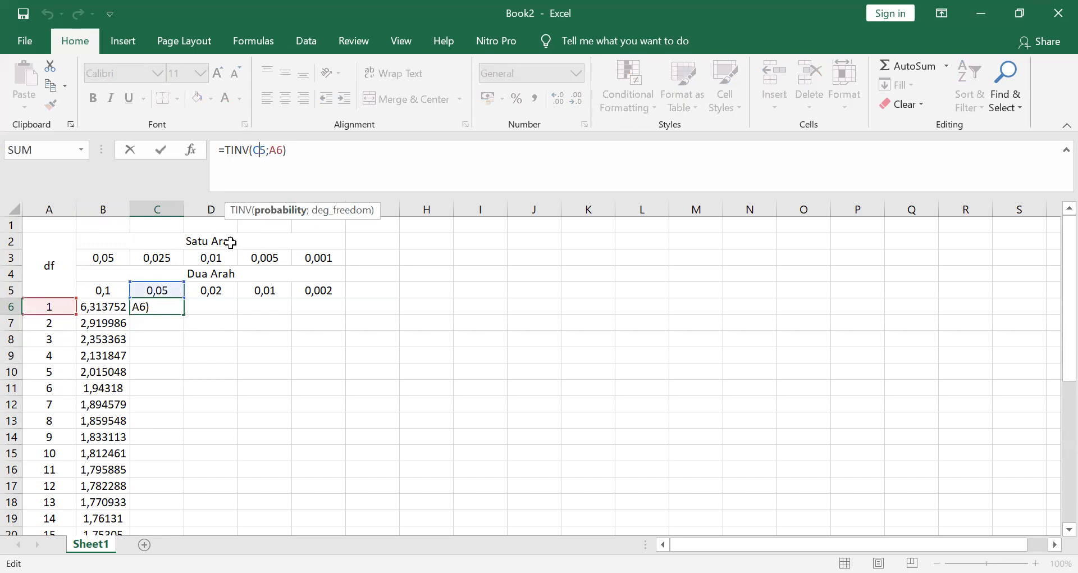
left_click(266, 187)
type("$5$")
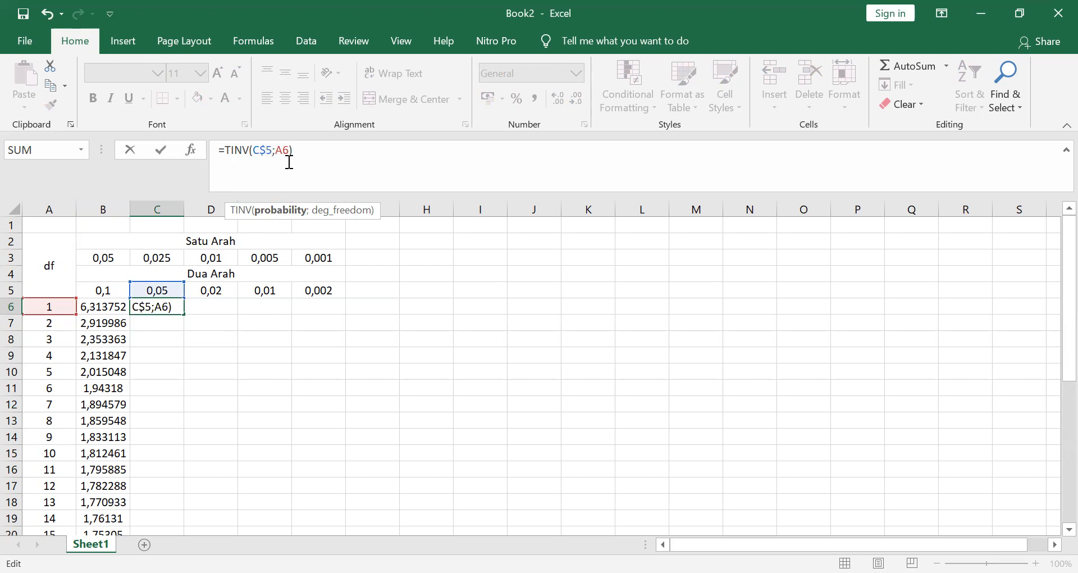
key("Right")
type("$")
key("Return")
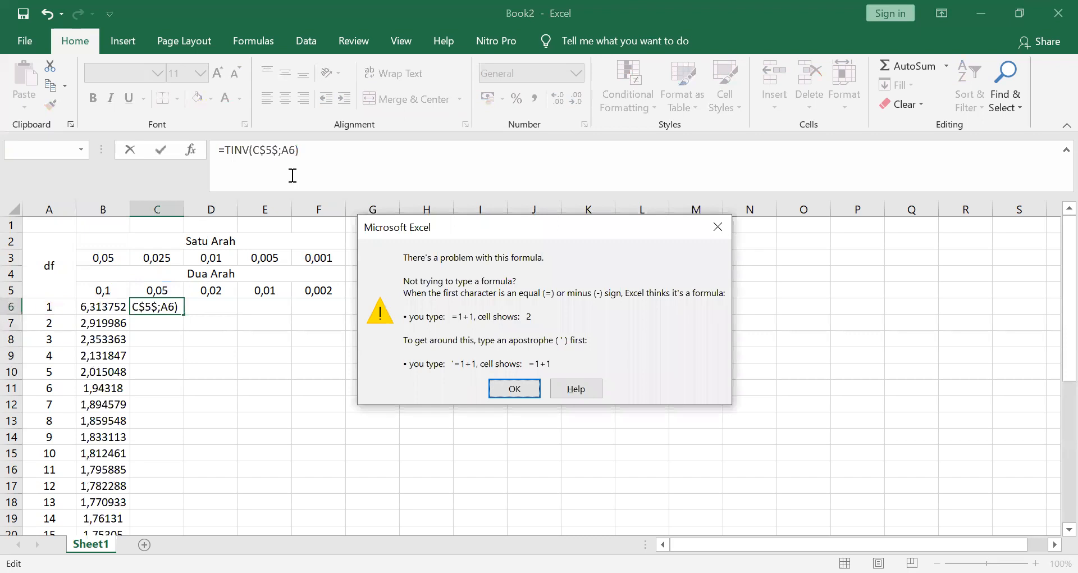
key("Return")
left_click(279, 151)
key("BackSpace")
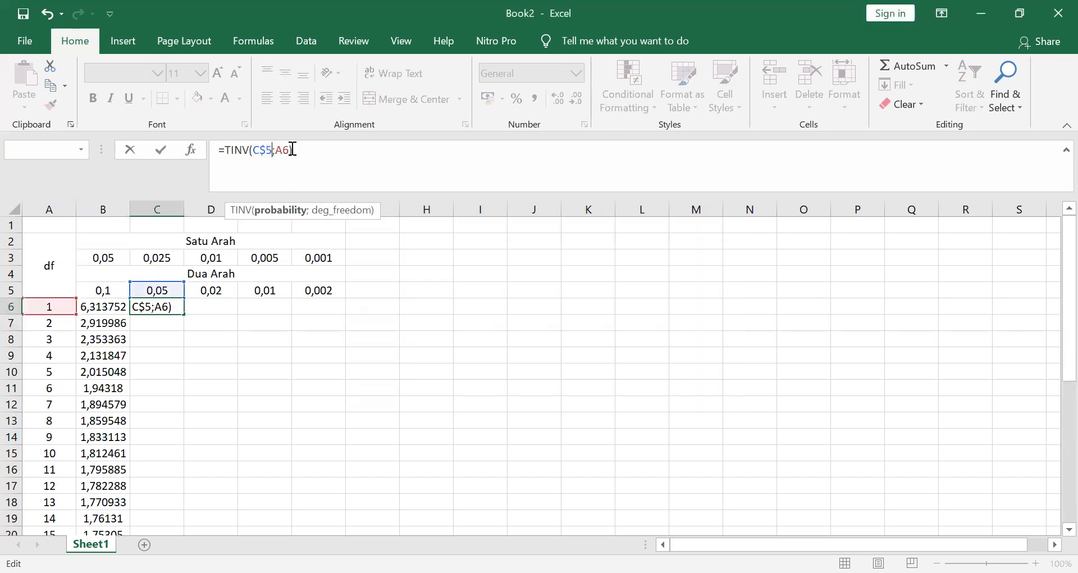
key("Right")
type("$")
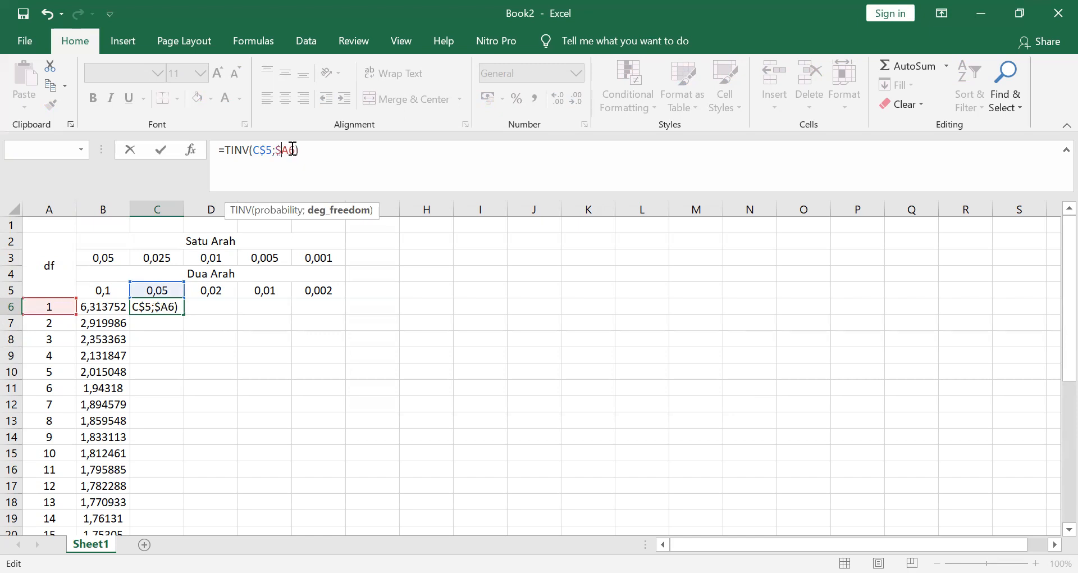
key("Return")
Step: Fill the TINV formula from C6 down to C35
left_click(169, 307)
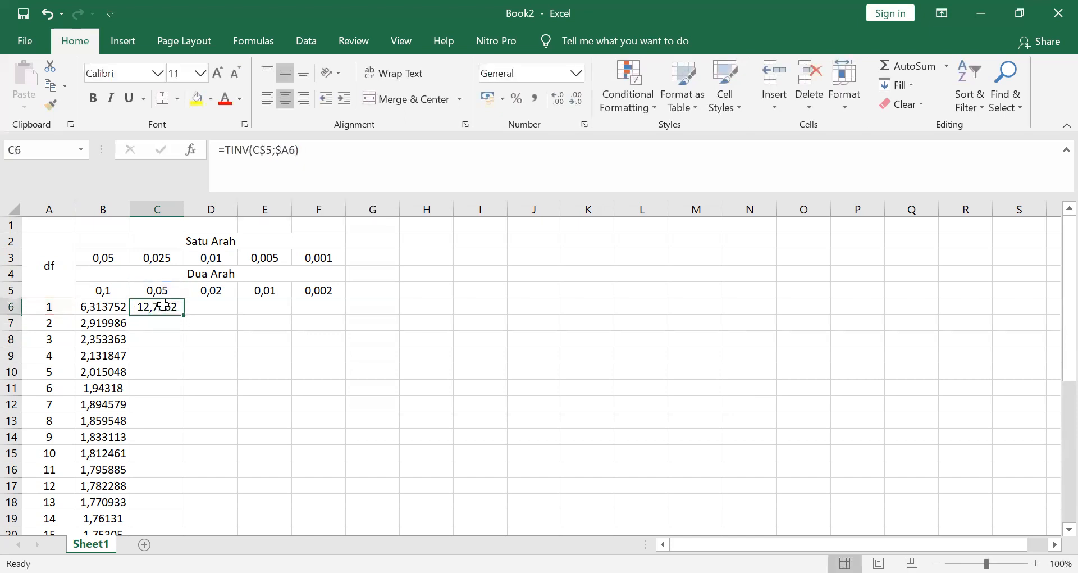
left_click_drag(184, 314, 189, 506)
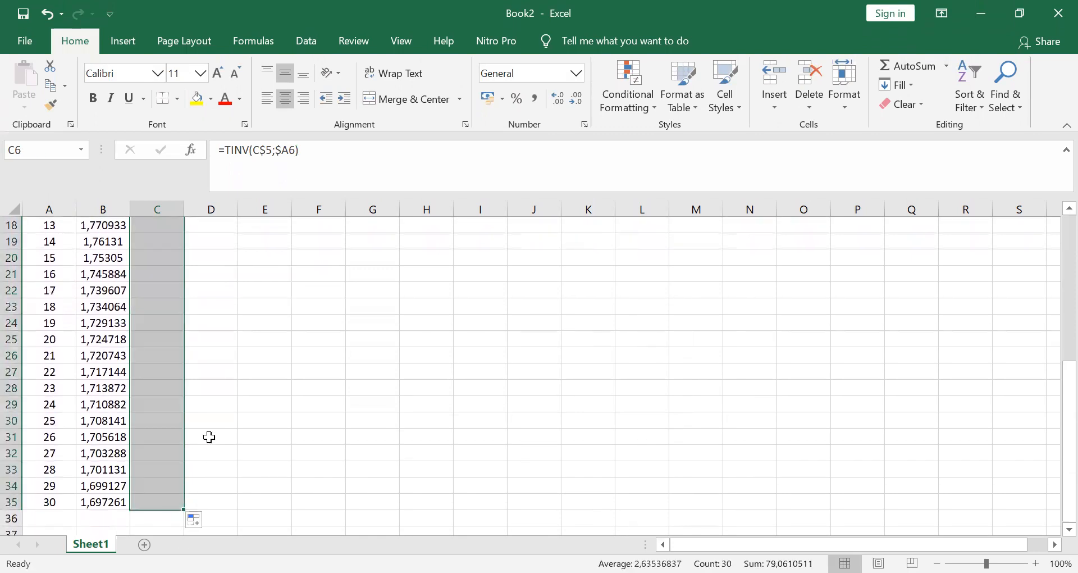
scroll(209, 432, "up", 6)
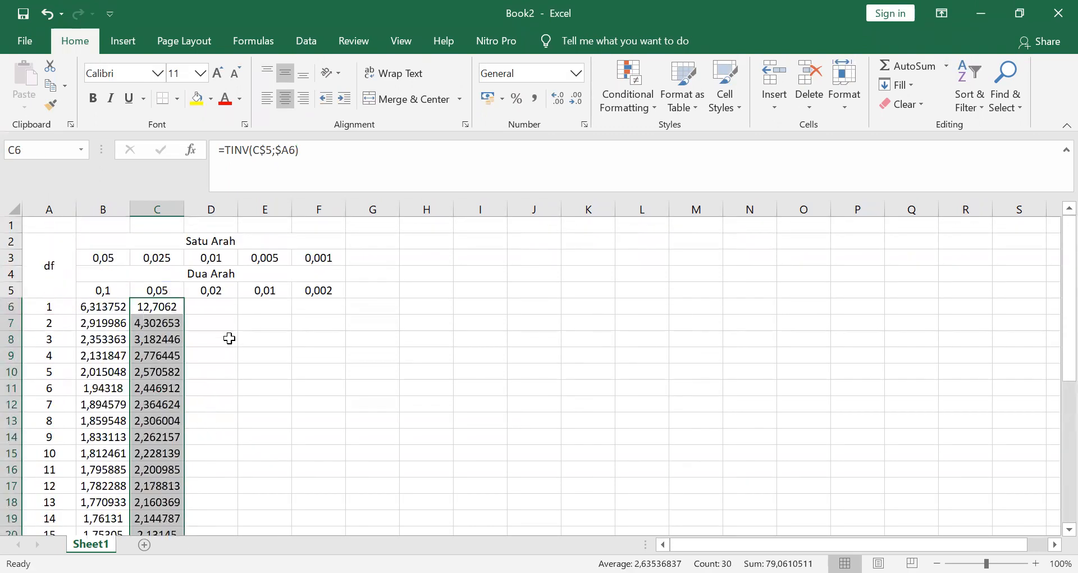
Step: Enter the formula =TINV(D5;A6) in cell D6 to calculate the t value for the two-way 0,02 level
left_click(211, 307)
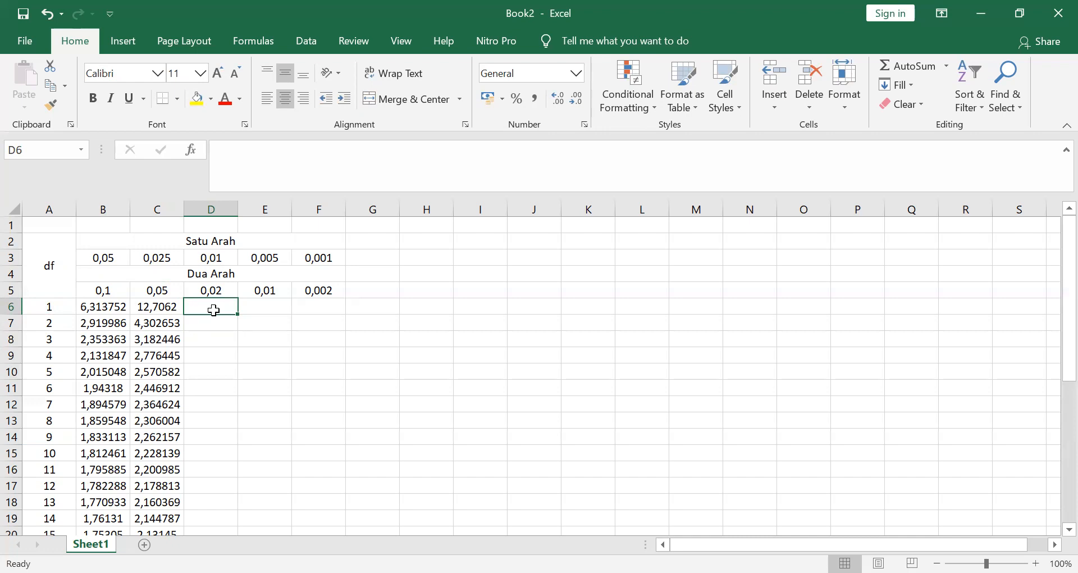
type("=")
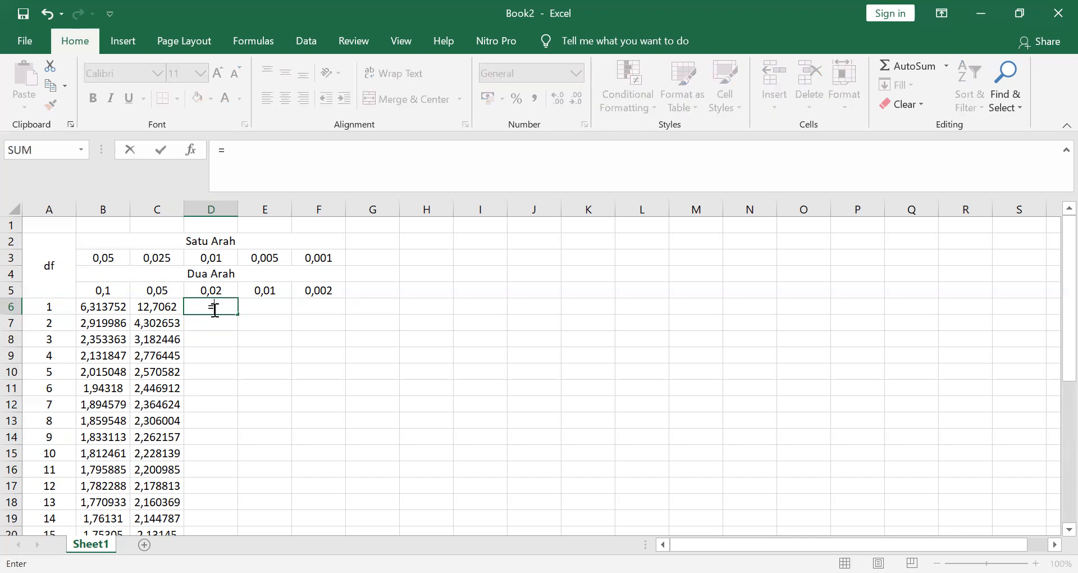
type("TINV")
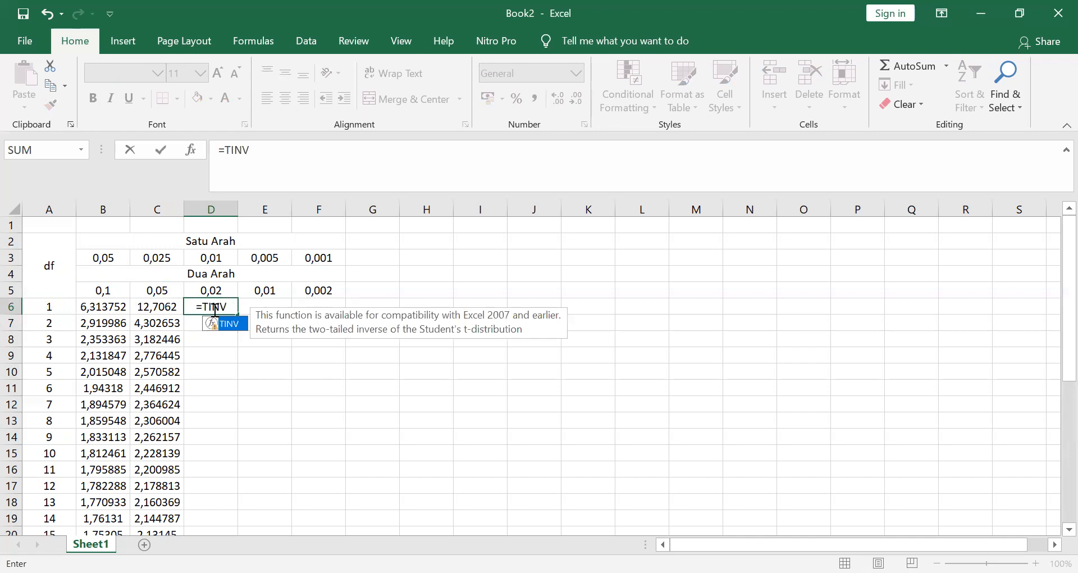
type("(")
left_click(216, 290)
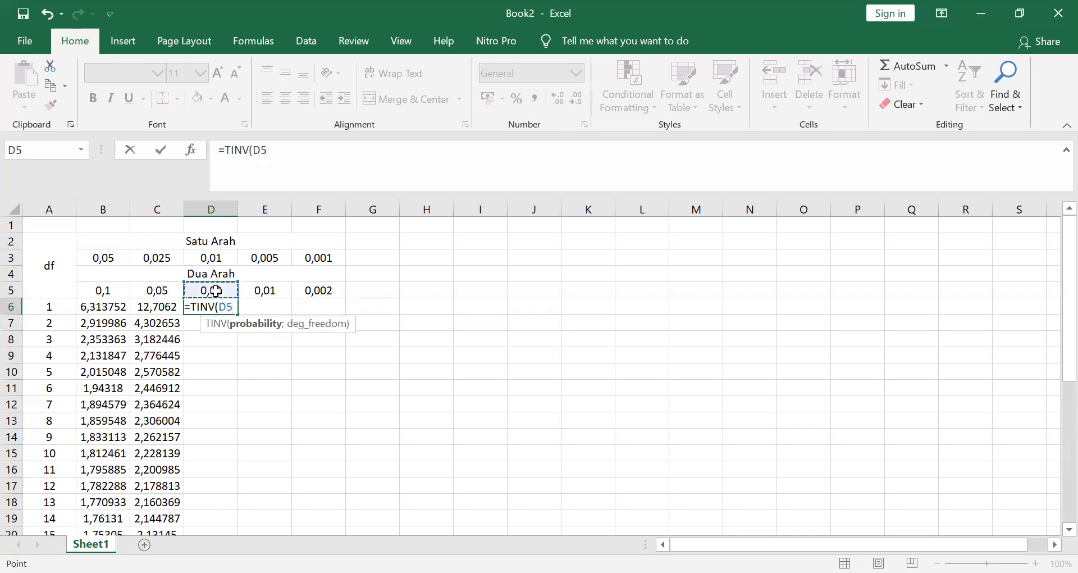
type(";")
left_click(63, 302)
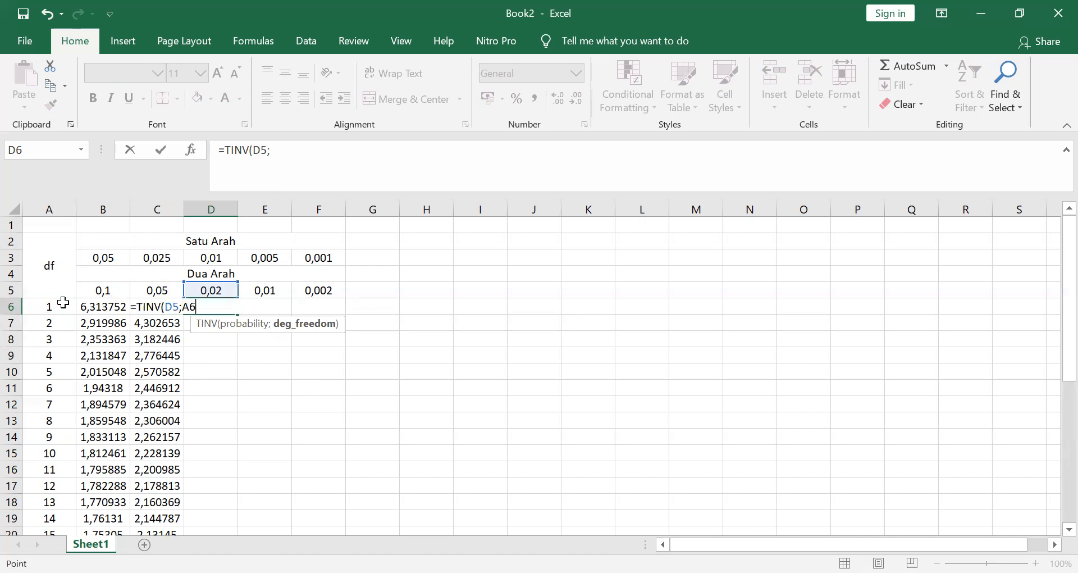
key("Return")
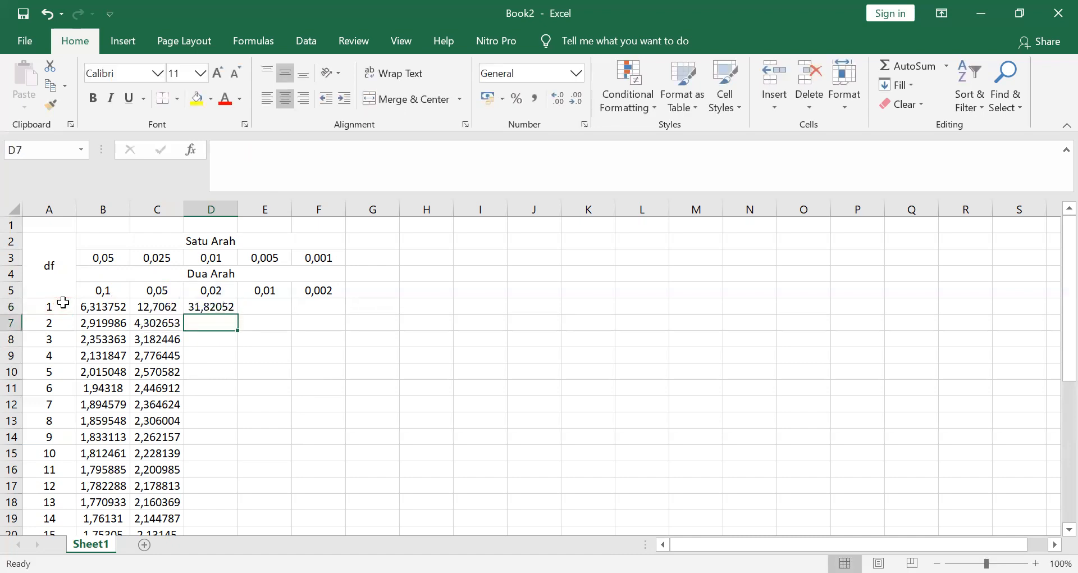
Step: Fix the probability row and df column in D6 by changing its formula to =TINV(D$5;$A6)
left_click(203, 308)
left_click(260, 149)
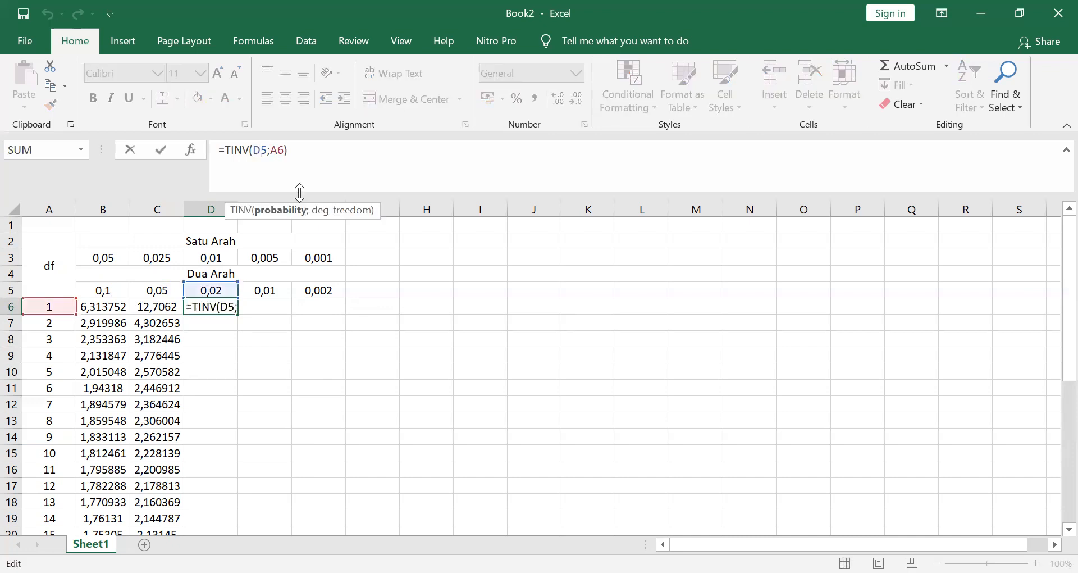
type("$")
left_click(273, 154)
type("$")
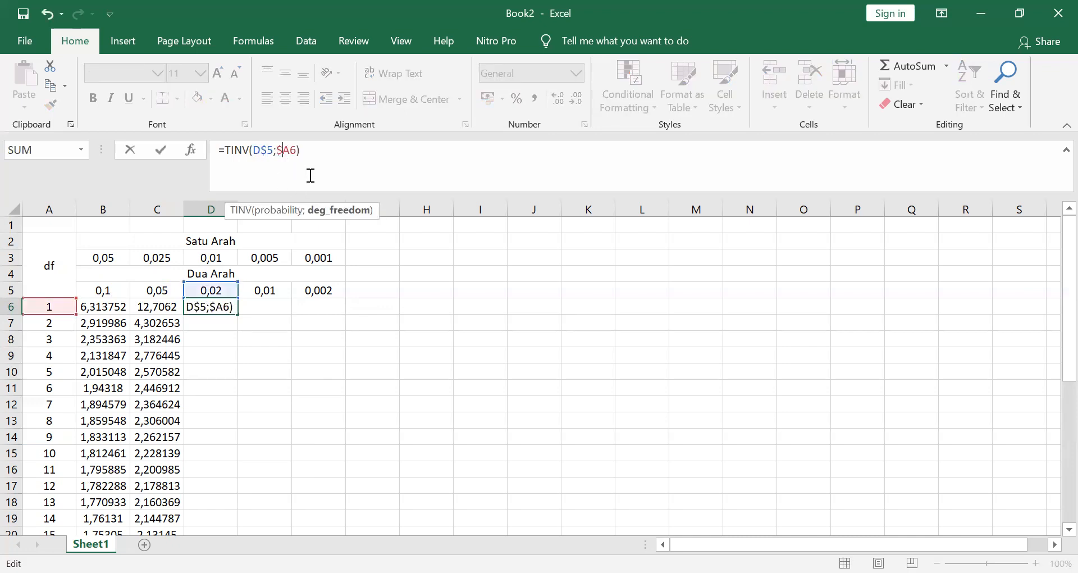
key("ctrl+Return")
Step: Copy the D6 formula and paste it down column D for all df rows through df 30
key("ctrl+c")
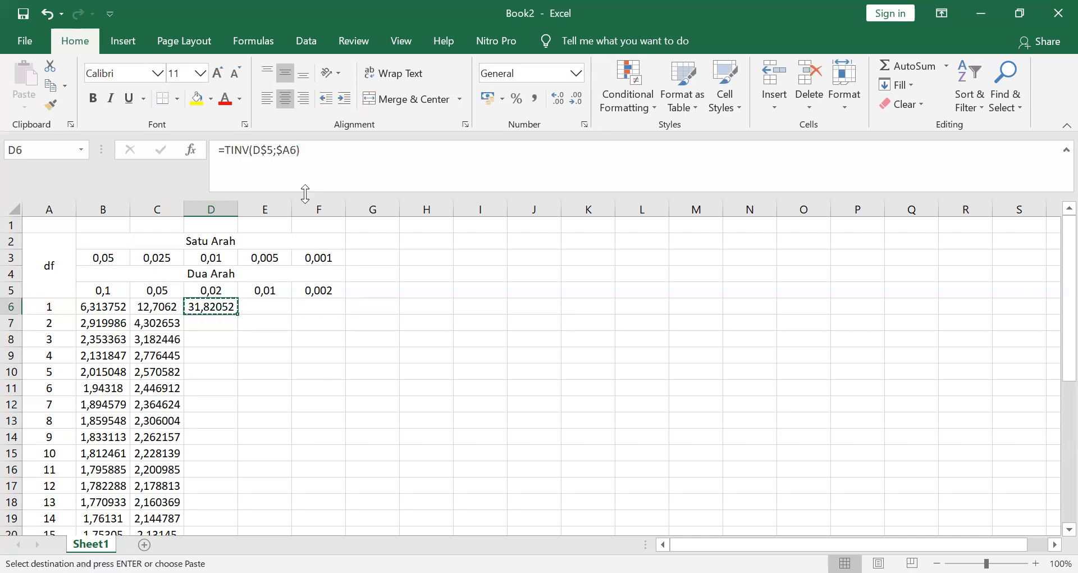
key("shift+Down")
key("shift+Down")
key("shift+Down")
key("shift+Down")
key("shift+Down")
key("shift+Down")
key("shift+Down")
key("shift+Down")
key("shift+Down")
key("shift+Down")
key("shift+Down")
key("shift+Down")
key("shift+Down")
key("shift+Down")
key("shift+Down")
key("shift+Down")
key("shift+Down")
key("shift+Down")
key("shift+Down")
key("shift+Down")
key("shift+Down")
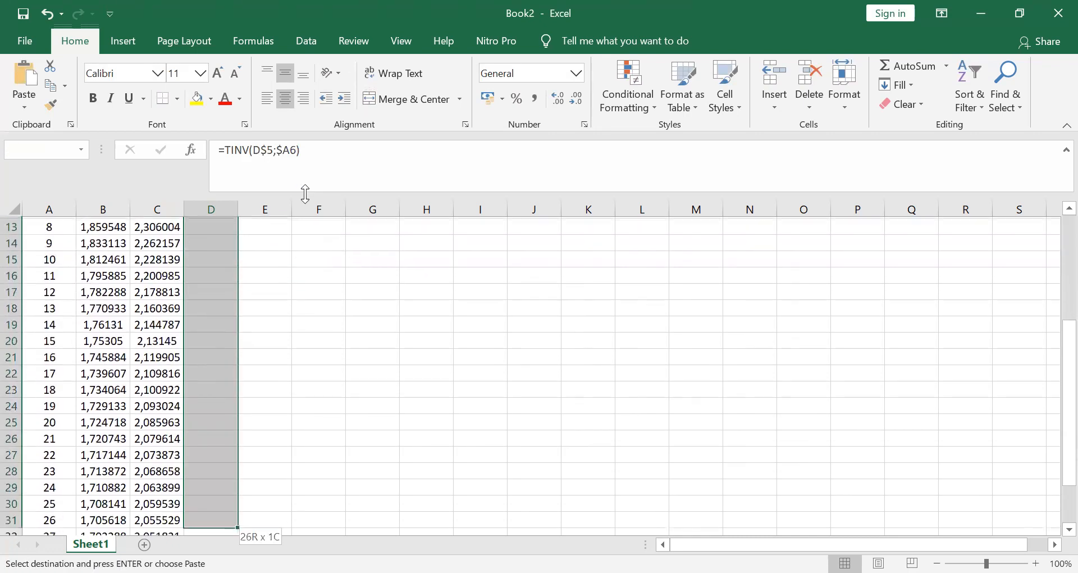
key("shift+Down")
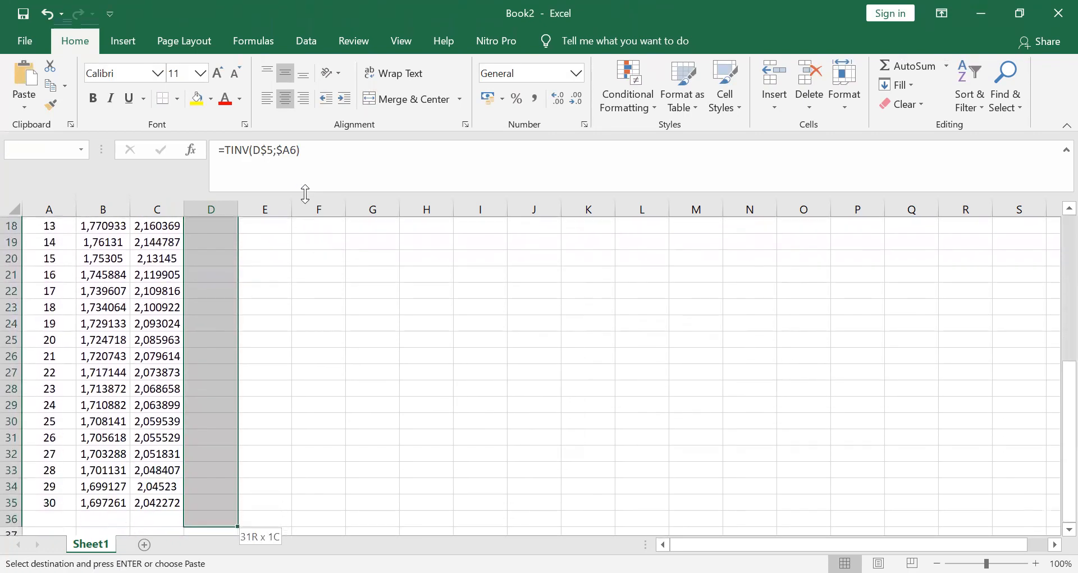
key("Return")
Step: Enter the formula =TINV(E5;A6) in cell E6 to calculate the t value for the two-way 0,01 level
key("Right")
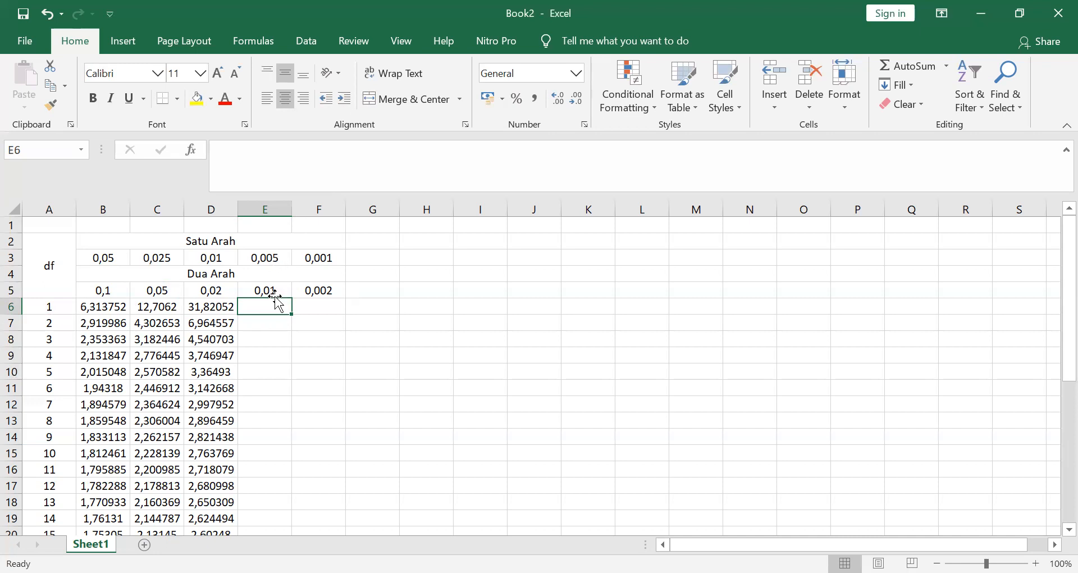
type("=T")
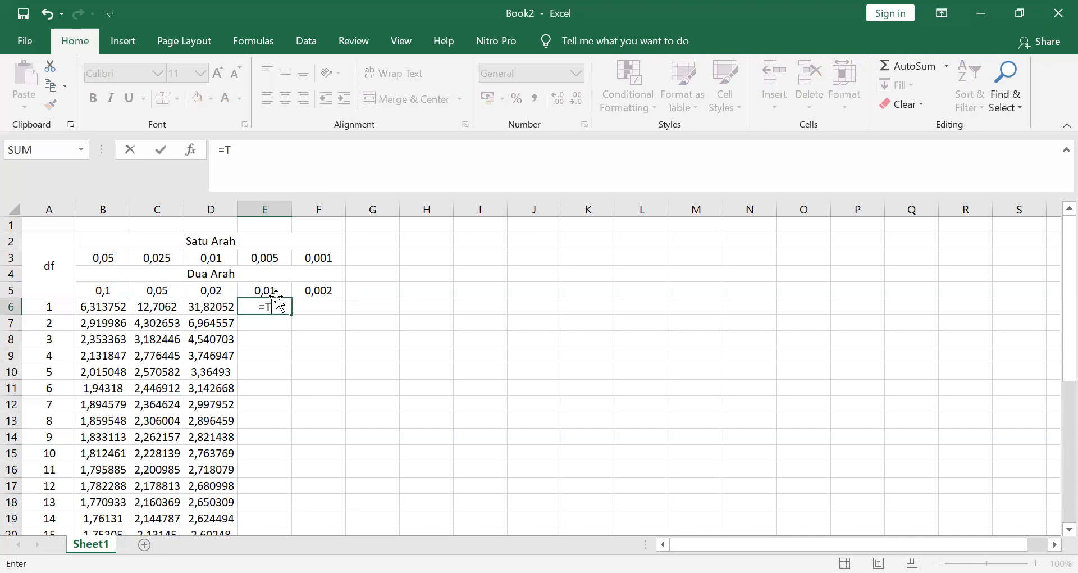
type("INV(")
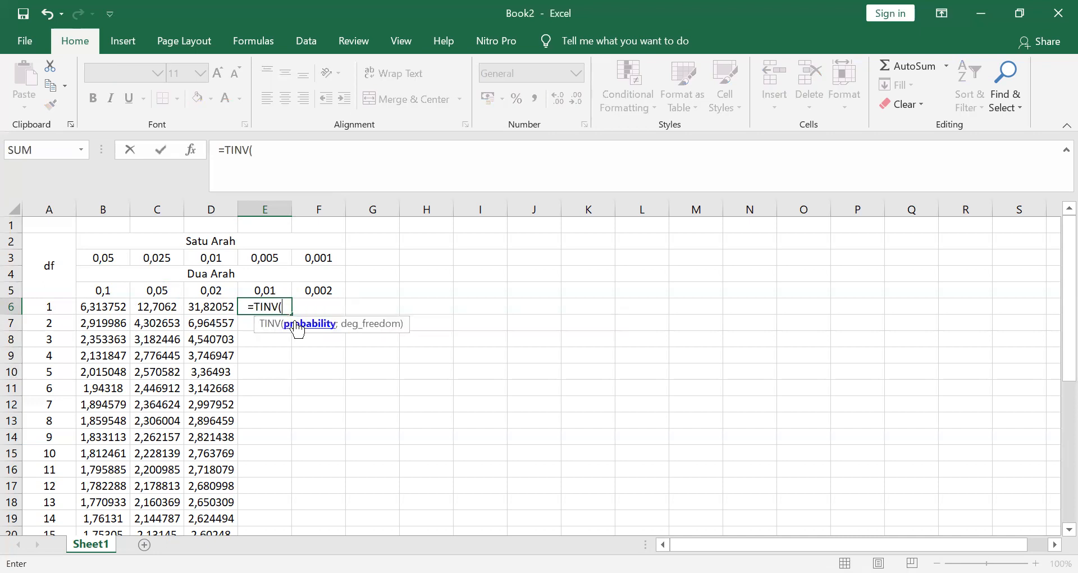
left_click(269, 292)
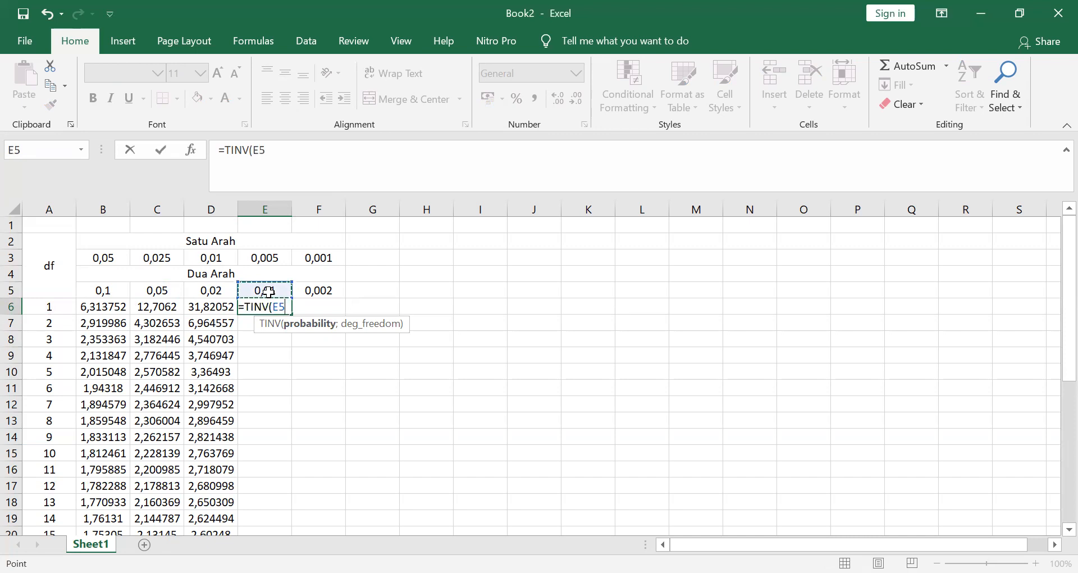
type(";")
left_click(63, 306)
type(")")
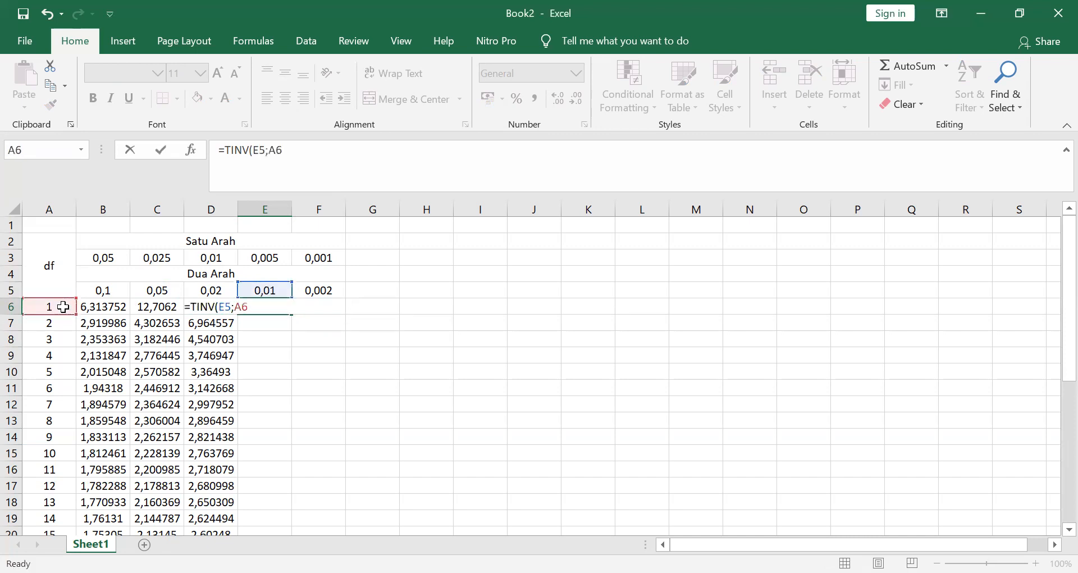
key("ctrl+Return")
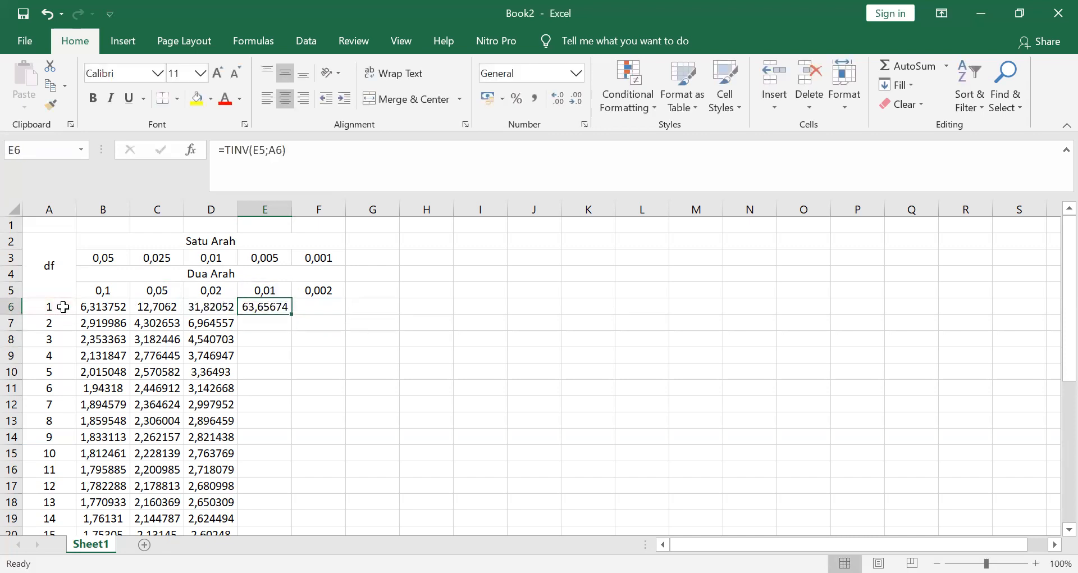
Step: Fix the probability row and df column in E6 by changing its formula to =TINV(E$5;$A6)
left_click(260, 152)
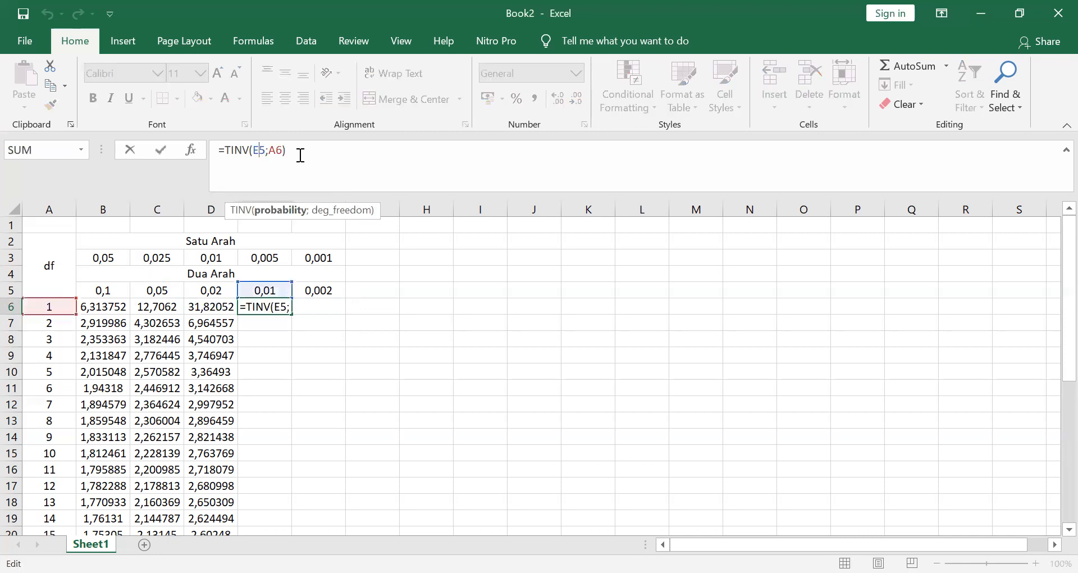
type("$")
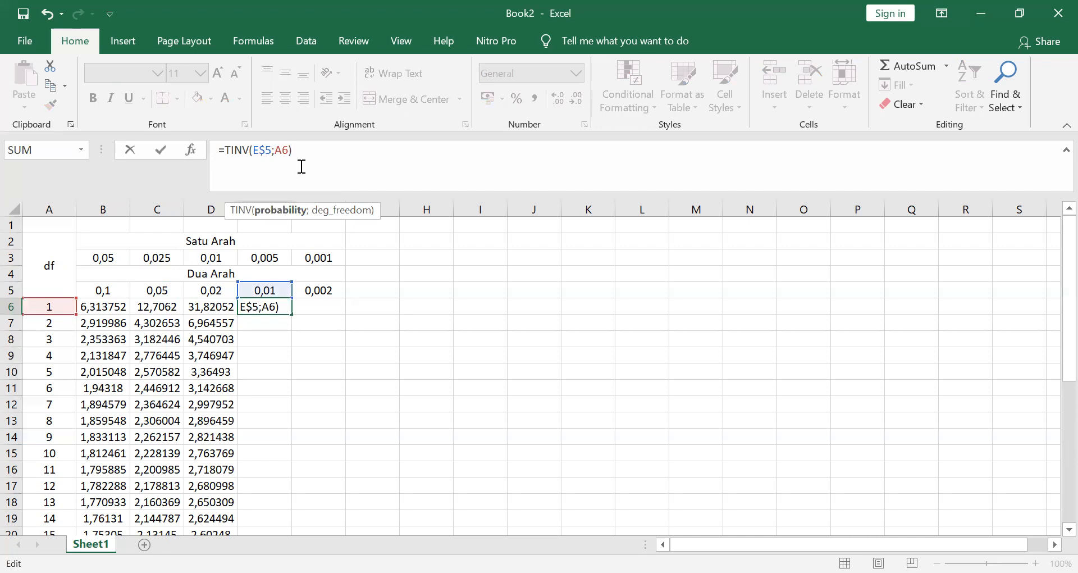
key("Right")
key("Right")
type("$")
key("Return")
Step: Copy the E6 formula and paste it down column E for all df rows through df 30
key("Up")
key("ctrl+c")
key("shift+Down")
key("shift+Down")
key("shift+Down")
key("shift+Down")
key("shift+Down")
key("shift+Down")
key("shift+Down")
key("shift+Down")
key("shift+Down")
key("shift+Down")
key("shift+Down")
key("shift+Down")
key("shift+Down")
key("shift+Down")
key("shift+Down")
key("shift+Down")
key("shift+Down")
key("shift+Down")
key("shift+Down")
key("shift+Down")
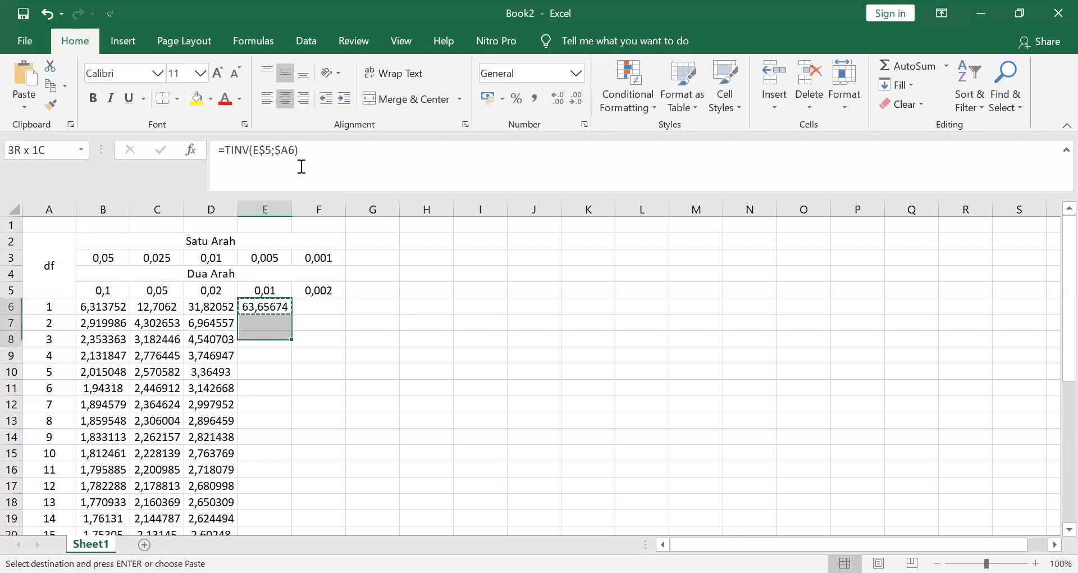
key("shift+Down")
key("shift+Down")
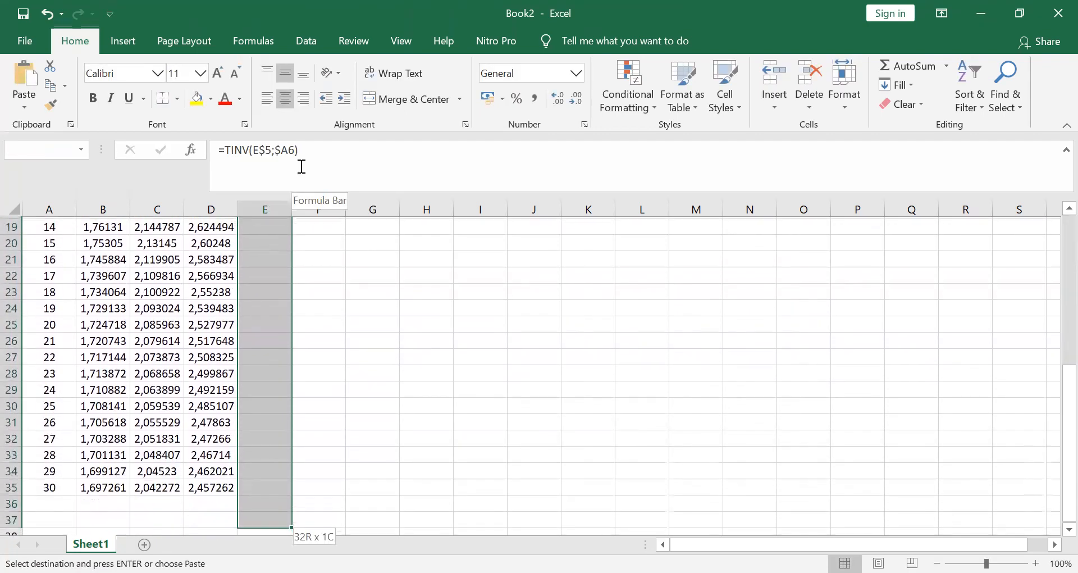
key("Return")
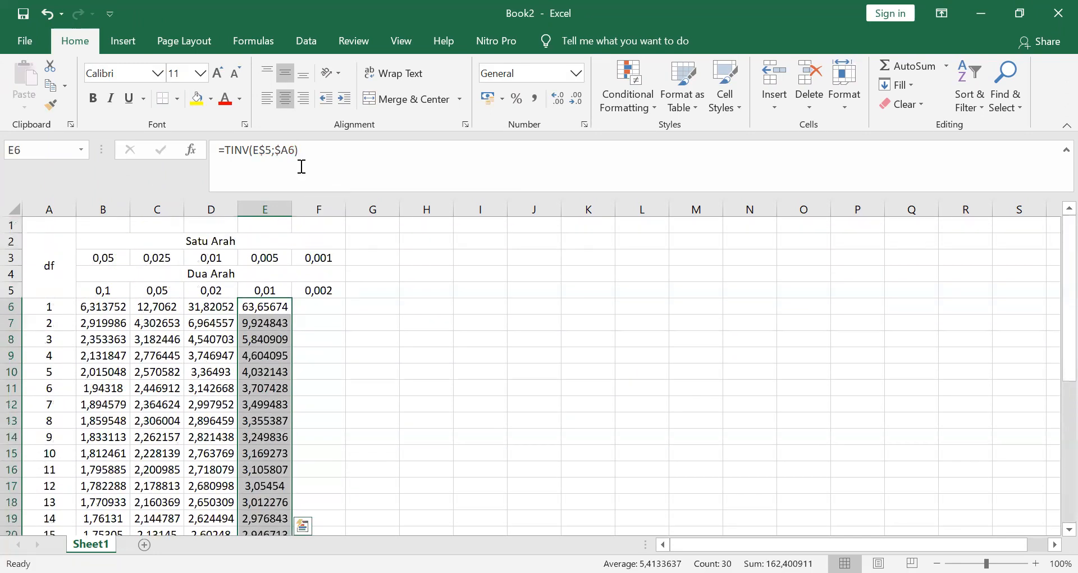
scroll(281, 382, "down", 7)
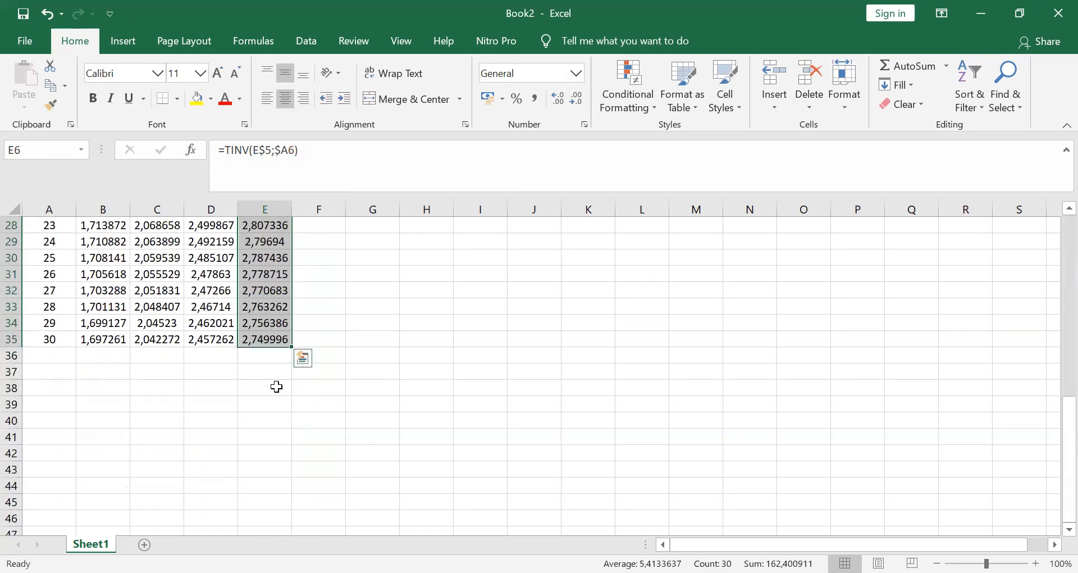
scroll(283, 377, "up", 7)
Step: Enter the formula =TINV(F5;A6) in cell F6 to calculate the t value for the two-way 0,002 level
left_click(329, 310)
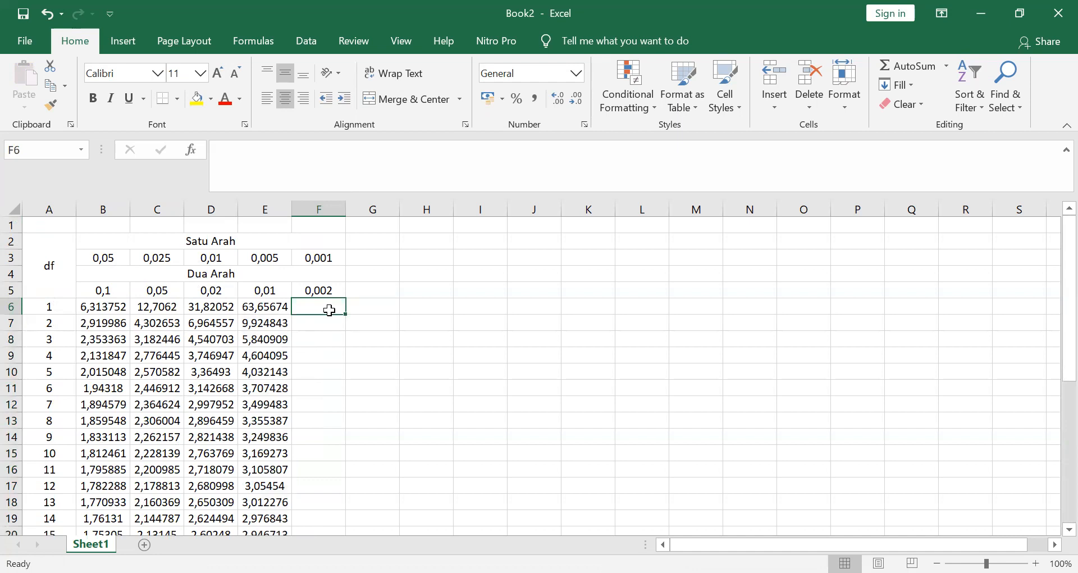
type("=")
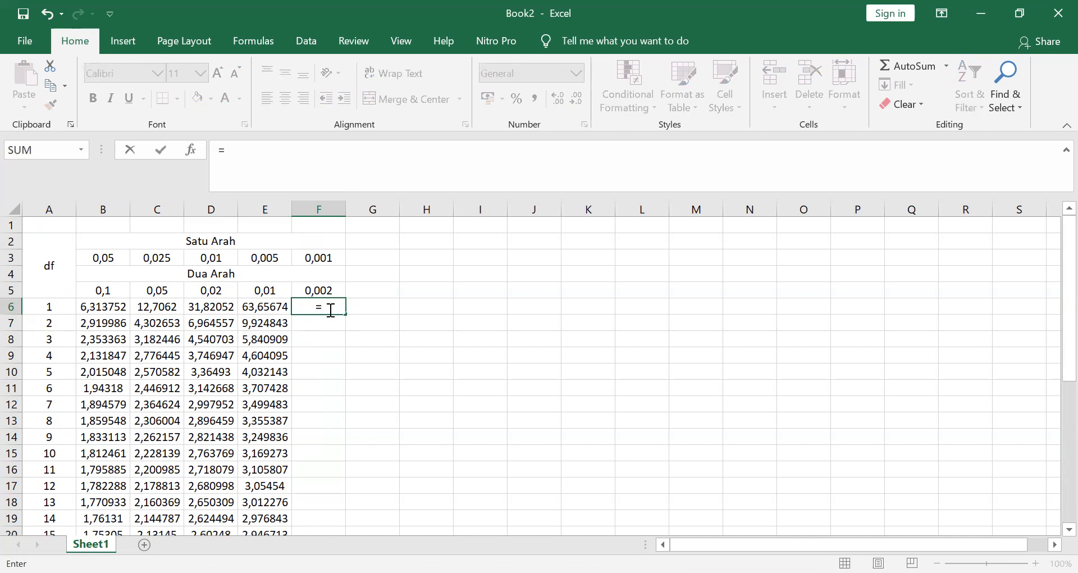
type("TINV(")
left_click(323, 290)
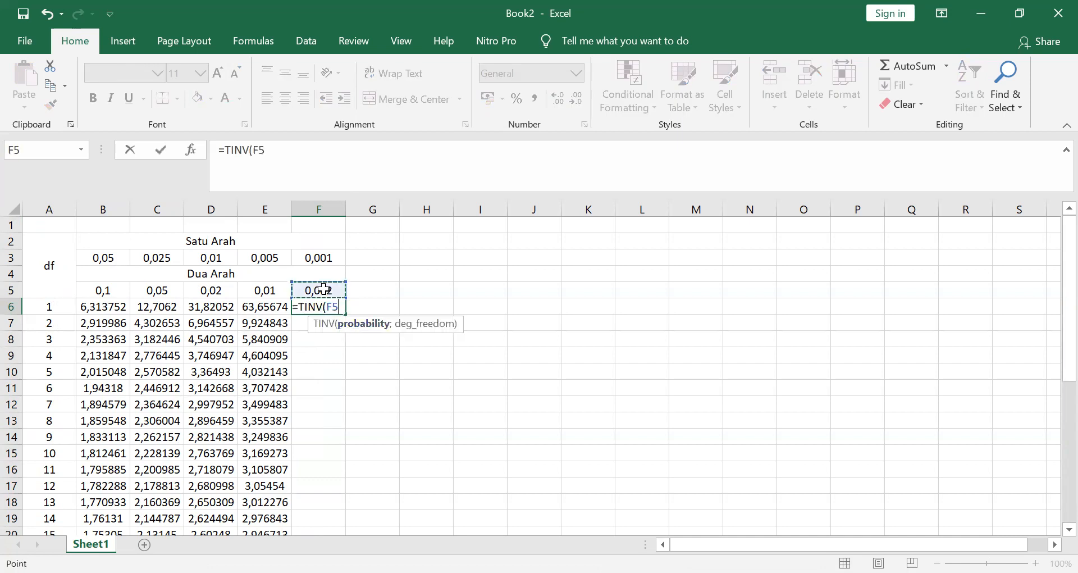
type(";")
left_click(65, 301)
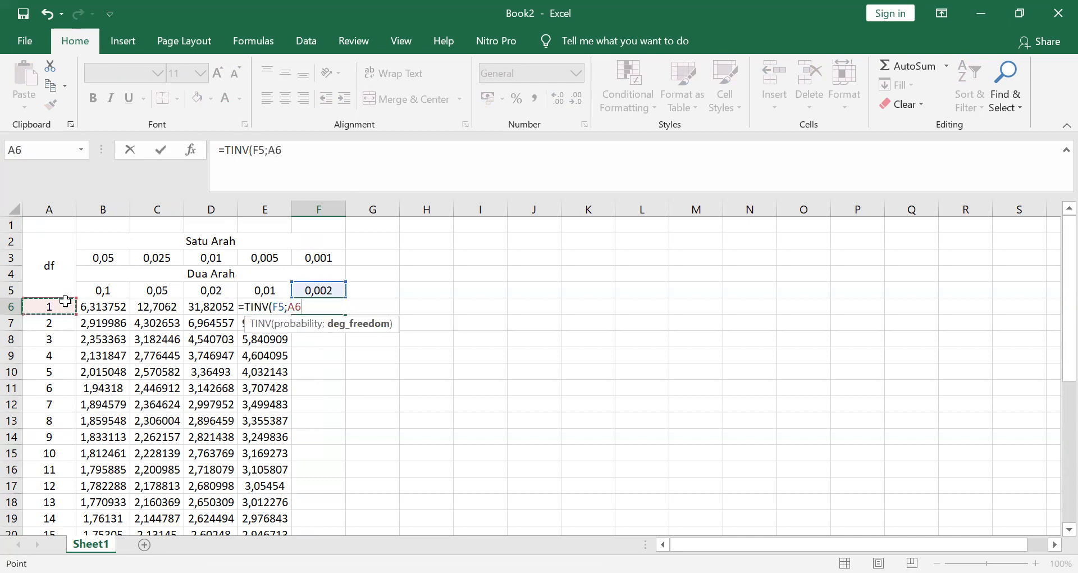
key("Return")
key("Up")
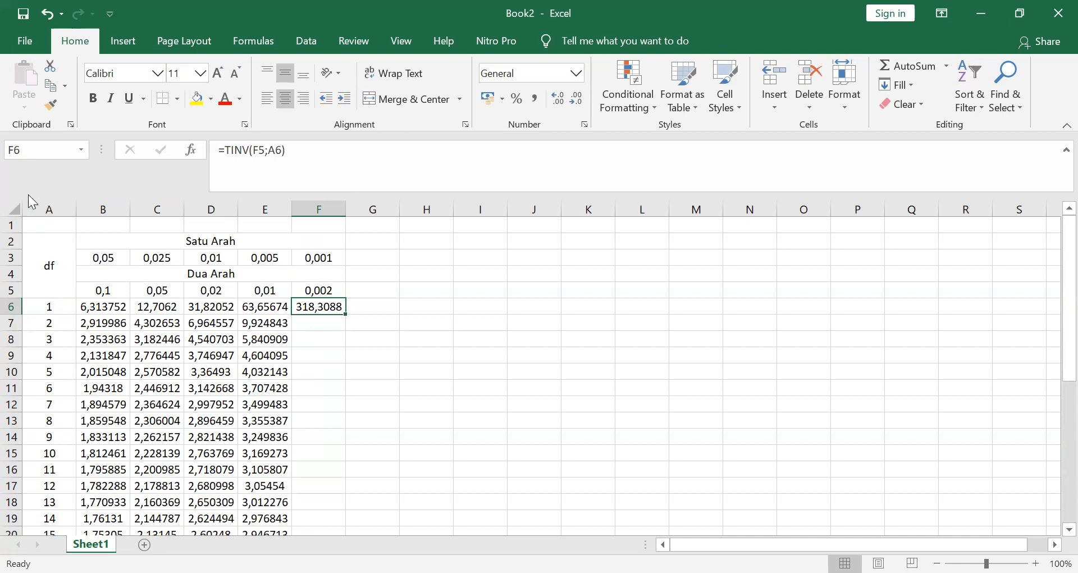
Step: Fix the probability row and df column in F6 by changing its formula to =TINV(F$5;$A6)
left_click(260, 150)
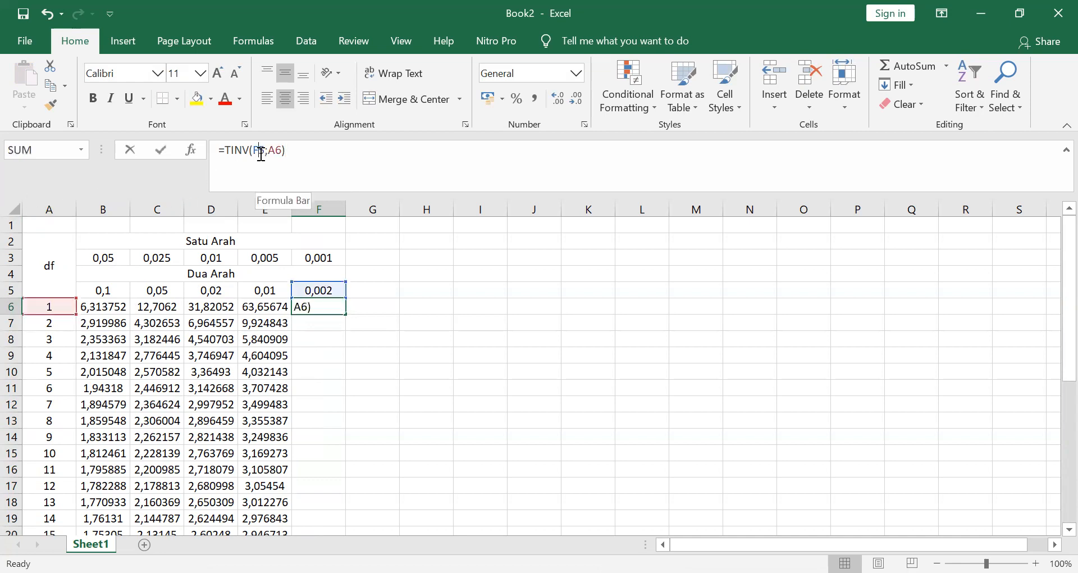
type("$")
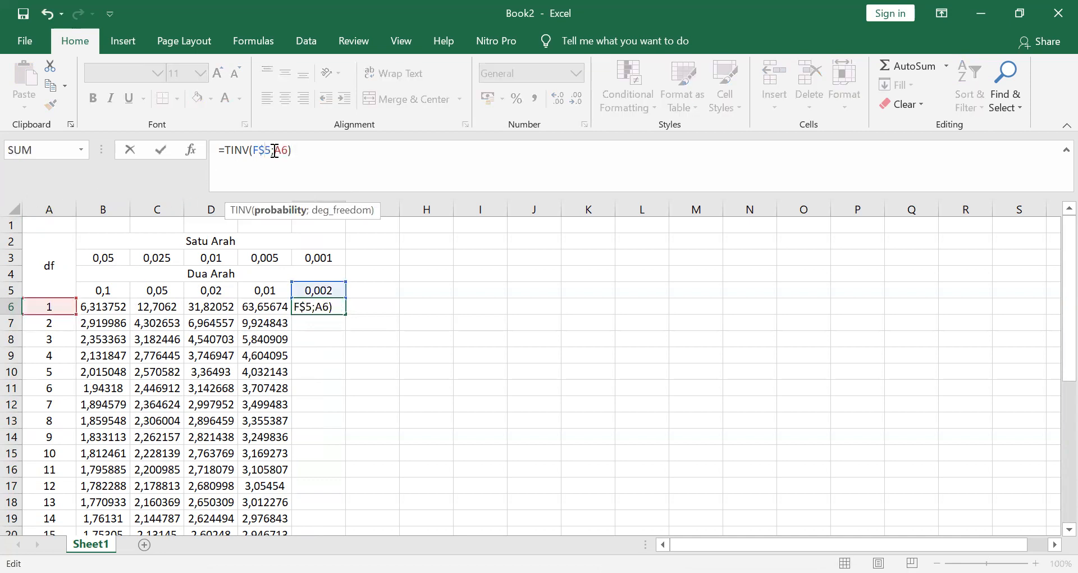
left_click(275, 150)
type("$")
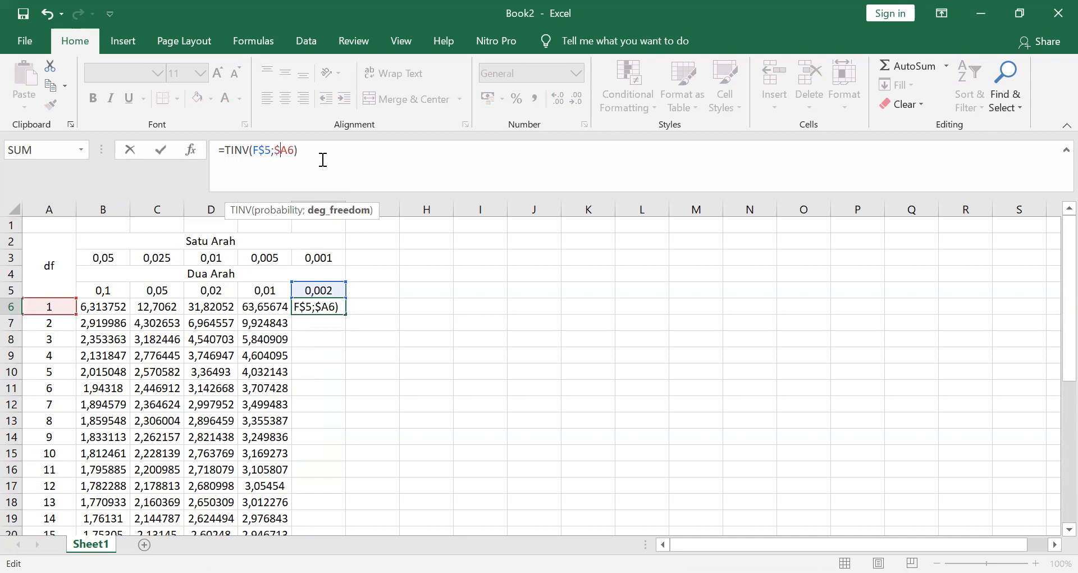
key("Return")
Step: Fill the F6 formula down column F for all df rows through df 30
left_click(314, 306)
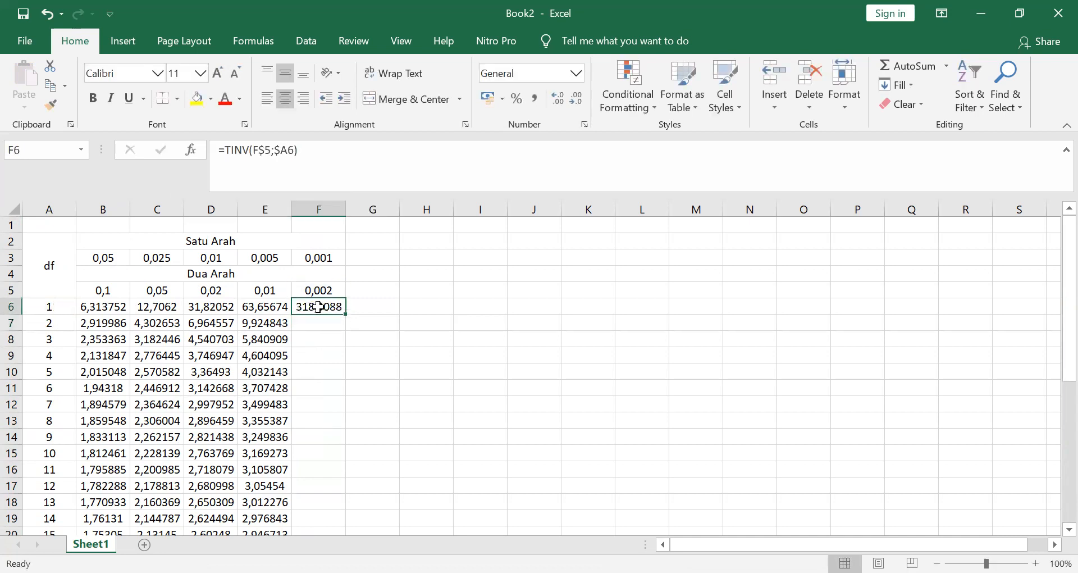
left_click_drag(346, 314, 342, 509)
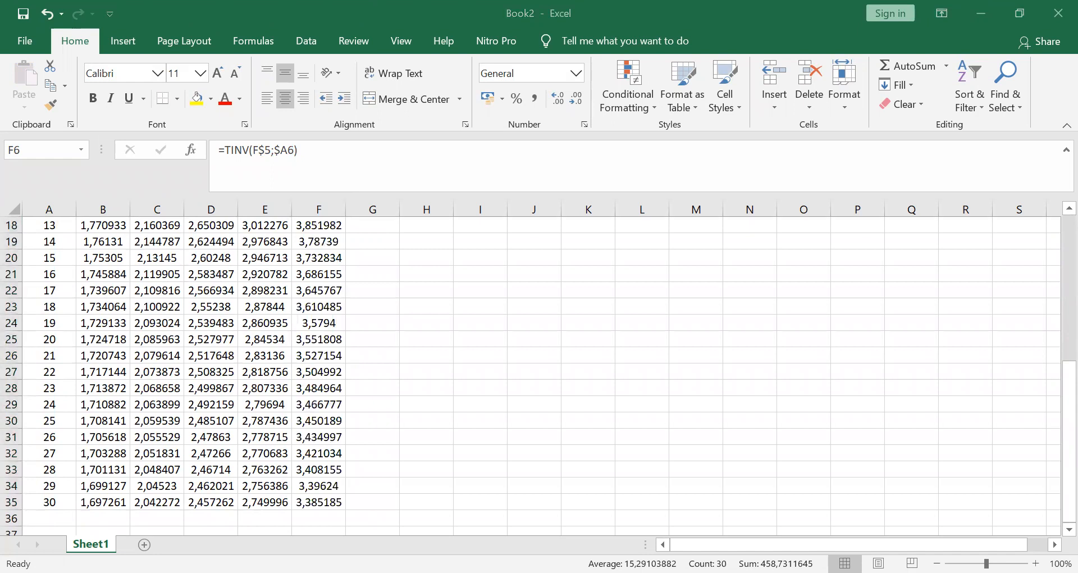
scroll(316, 420, "up", 5)
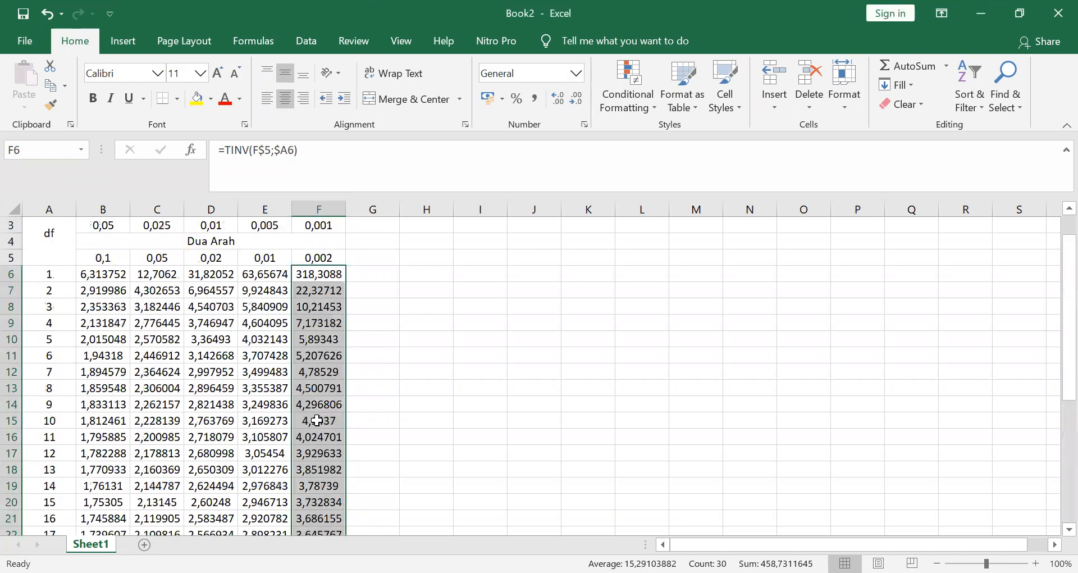
scroll(254, 391, "up", 1)
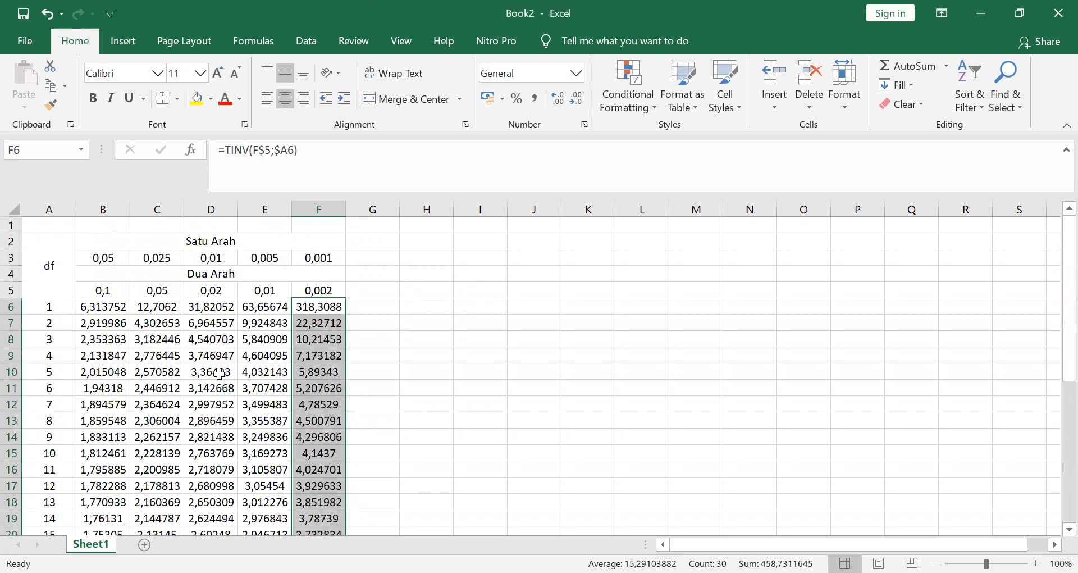
Step: Insert three blank rows above the table's Satu Arah header row
left_click(49, 275)
left_click_drag(113, 287, 277, 327)
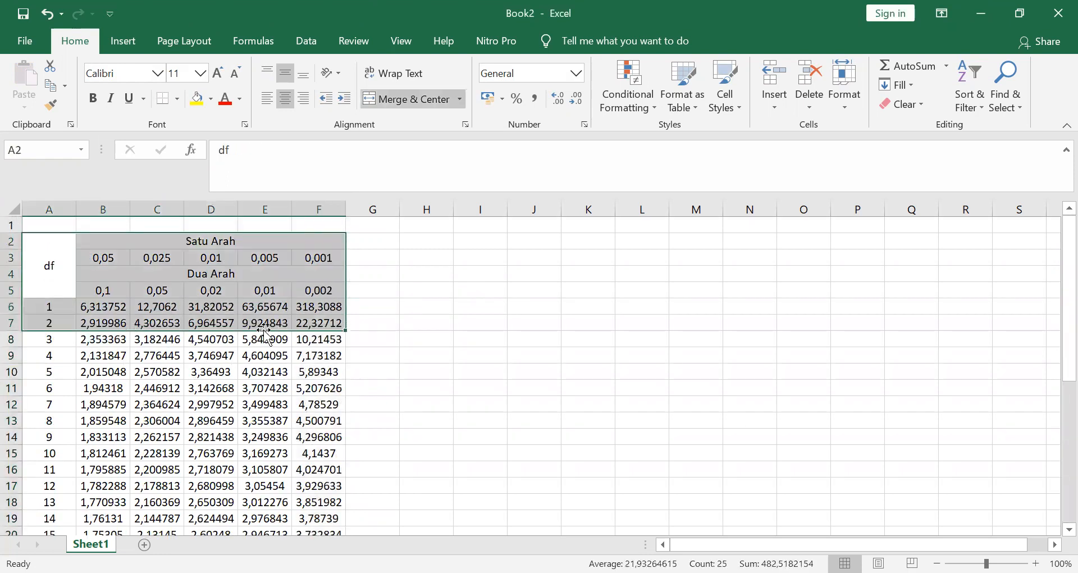
left_click(7, 242)
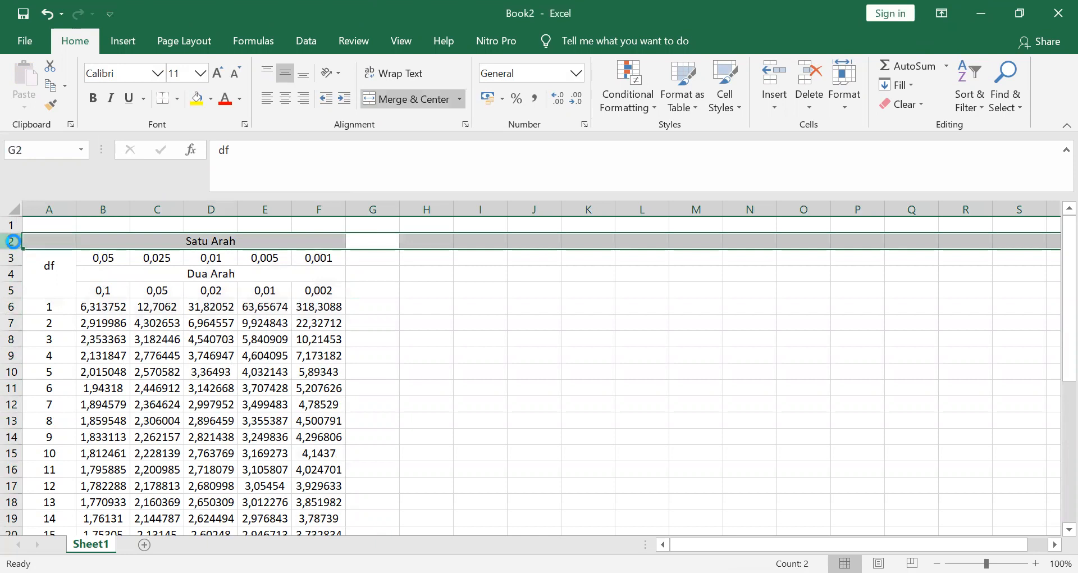
key("ctrl+plus")
key("ctrl+plus")
key("ctrl+plus")
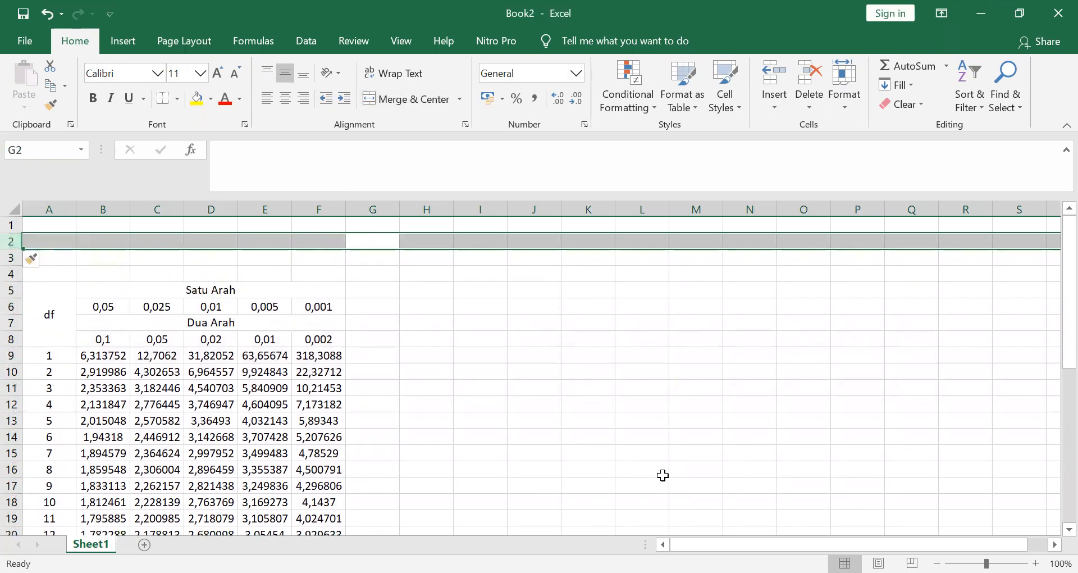
Step: Enter the title t-Tabel in cell B2 above the table
left_click(97, 240)
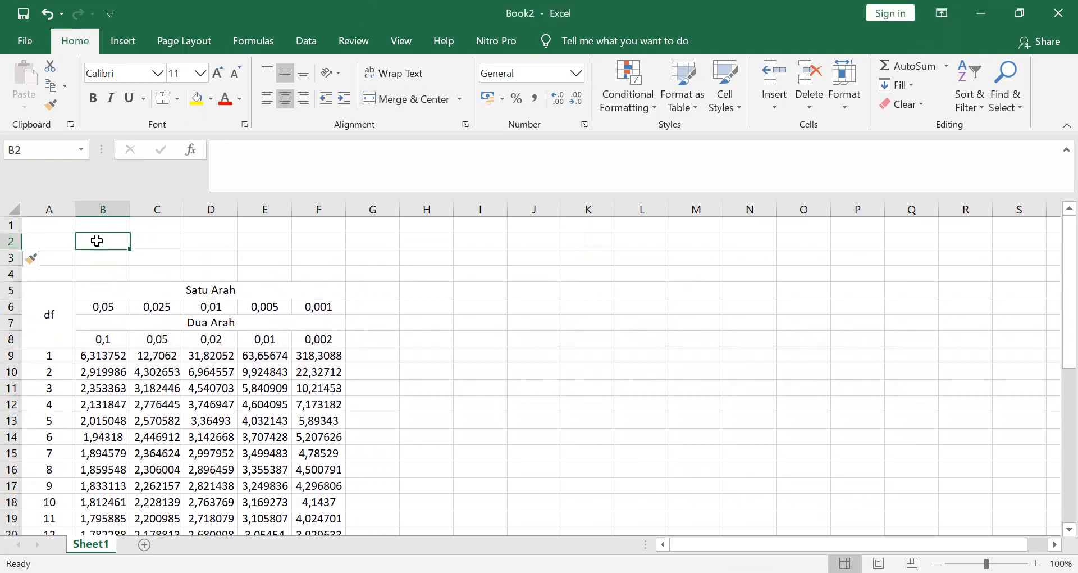
type("t-Tabel")
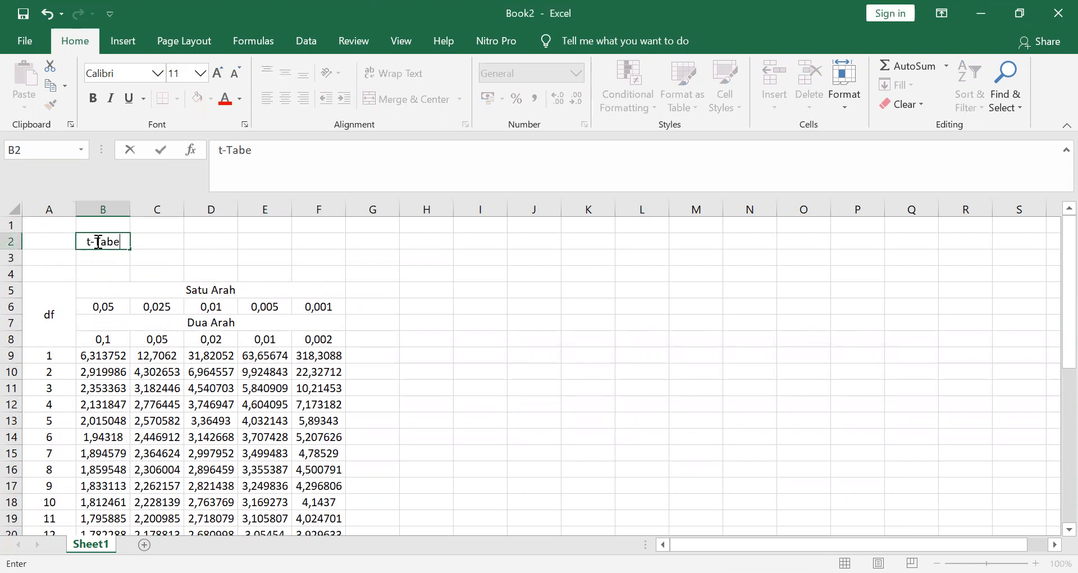
key("Return")
Step: Merge and center the t-Tabel title across A2:F2, the full width of the table
key("Up")
key("Left")
key("shift+Right")
key("shift+Right")
key("shift+Right")
key("shift+Right")
key("shift+Right")
key("shift+Right")
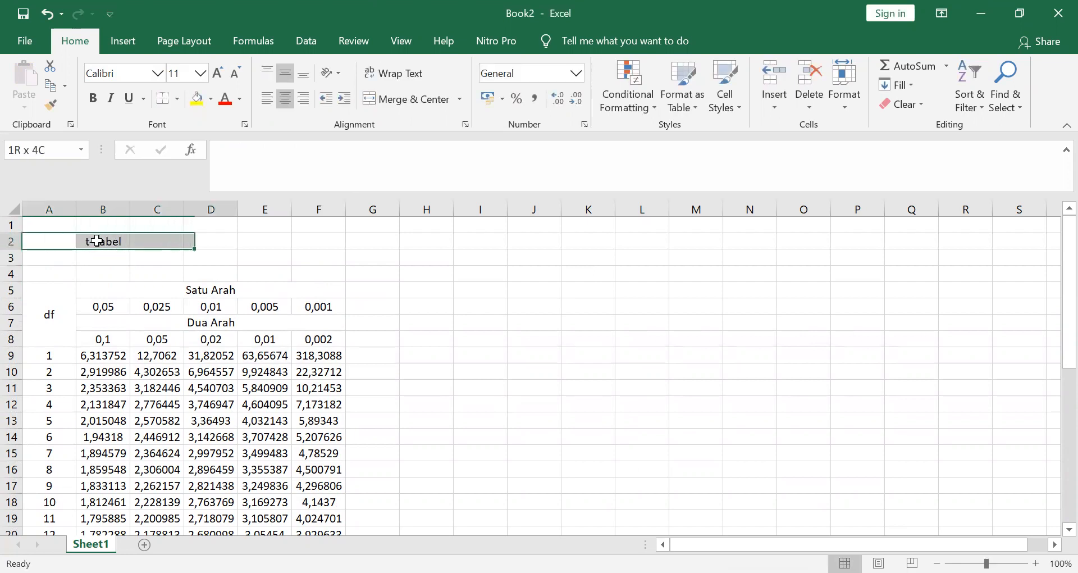
key("shift+Left")
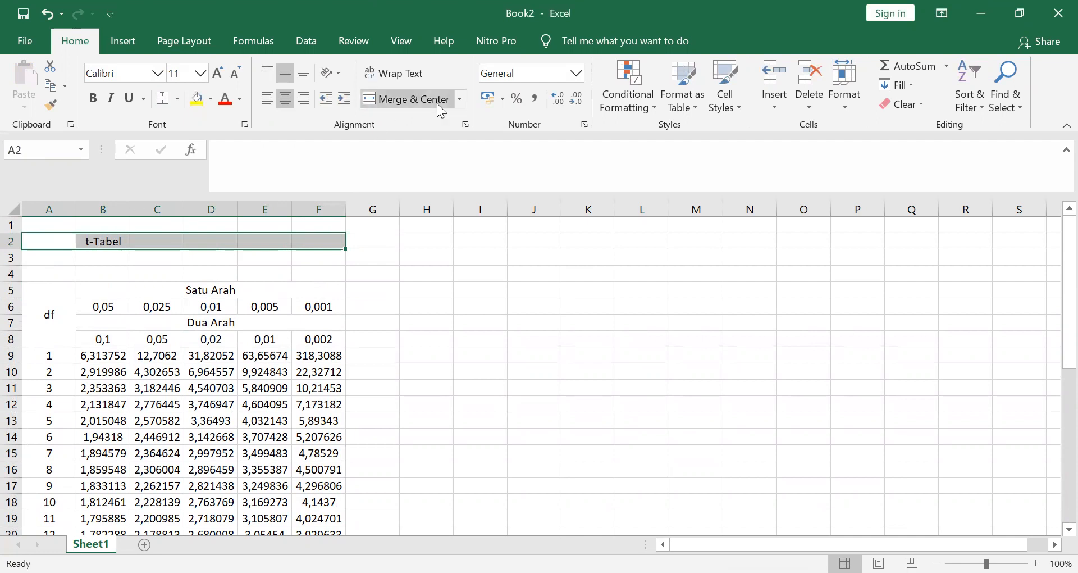
left_click(398, 101)
Step: Format the t-Tabel title in bold with font size 18
left_click(221, 74)
left_click(221, 73)
left_click(222, 74)
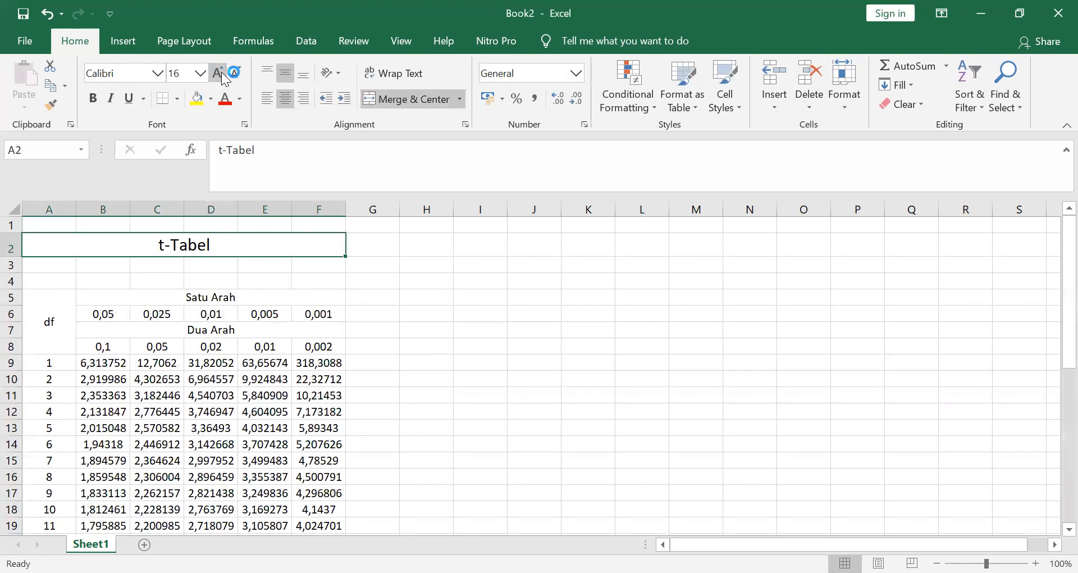
left_click(221, 73)
left_click(93, 98)
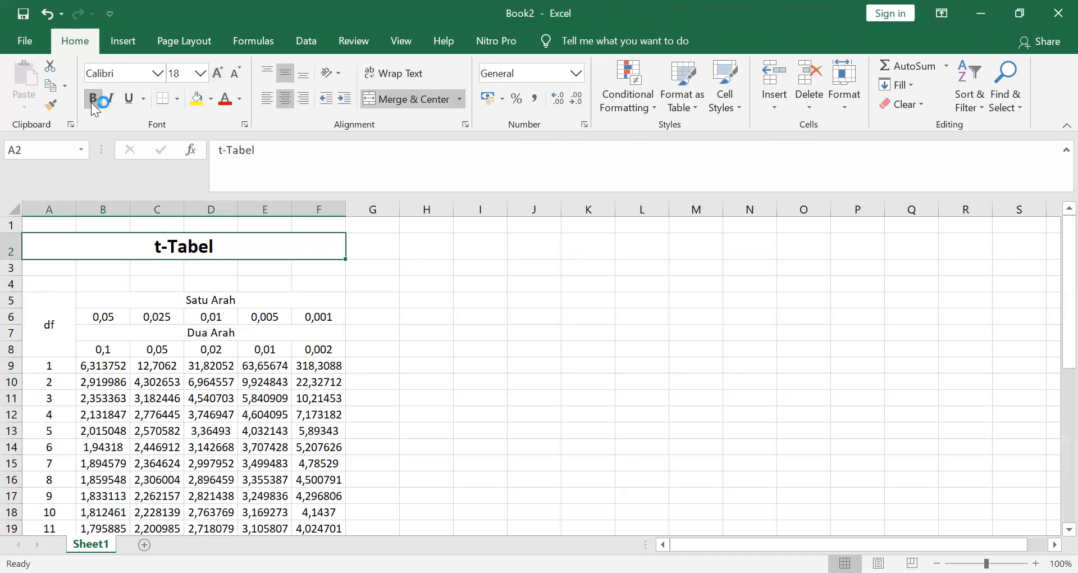
Step: Delete blank row 3 between the title and the table
left_click(11, 253)
left_click(11, 267)
key("ctrl+minus")
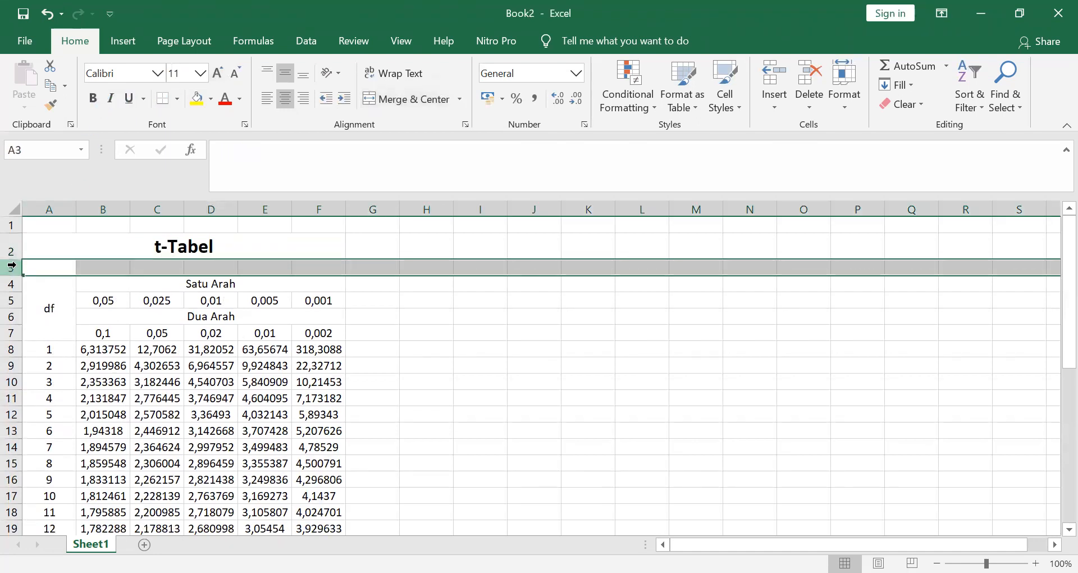
Step: Extend the df series in column A beyond 30 down to df 250
left_click(94, 364)
left_click_drag(60, 302, 154, 302)
scroll(118, 365, "down", 11)
scroll(110, 392, "up", 2)
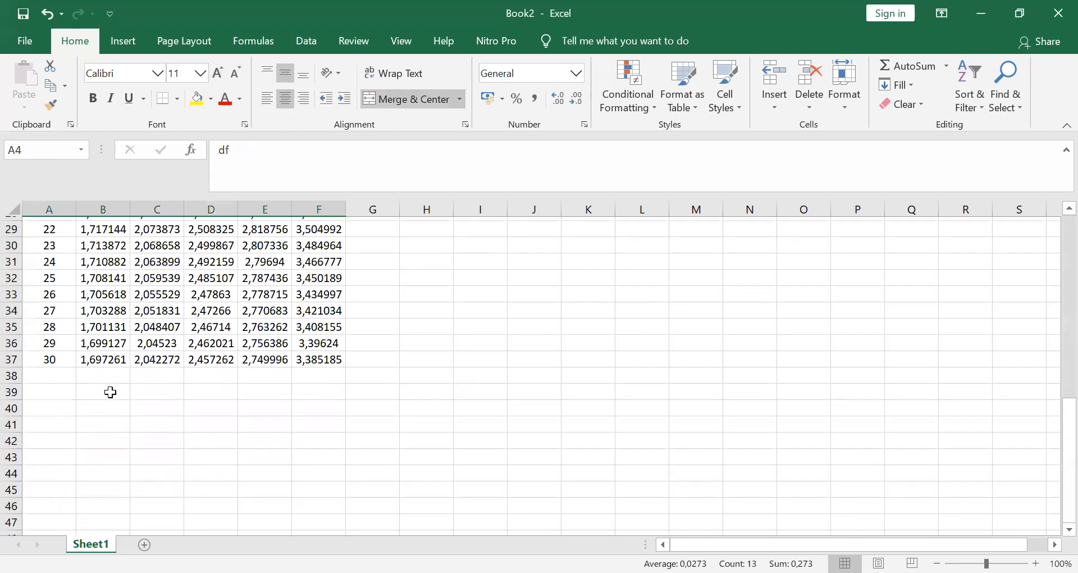
scroll(110, 392, "up", 2)
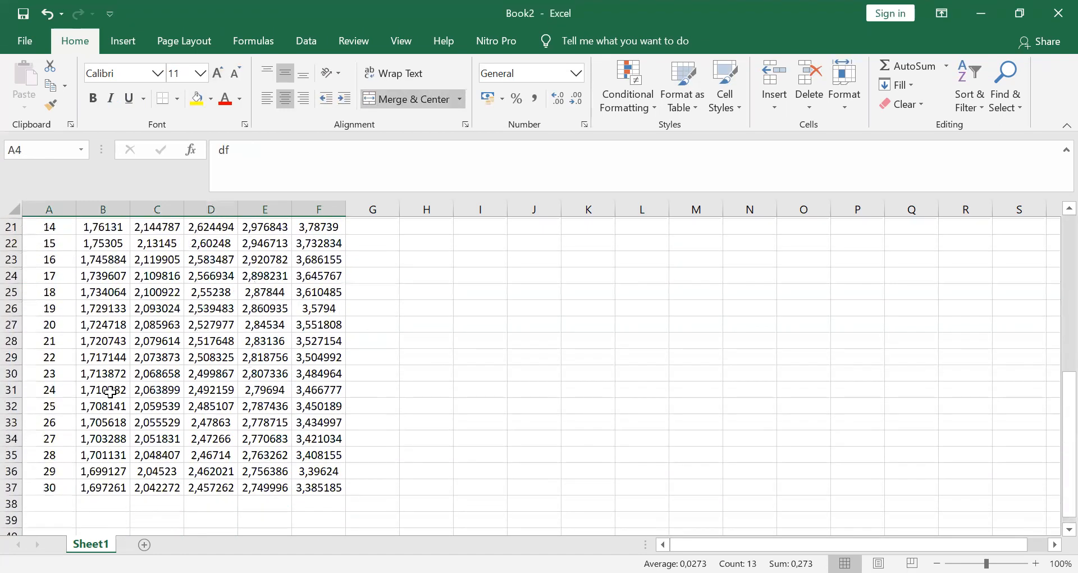
left_click_drag(48, 358, 49, 461)
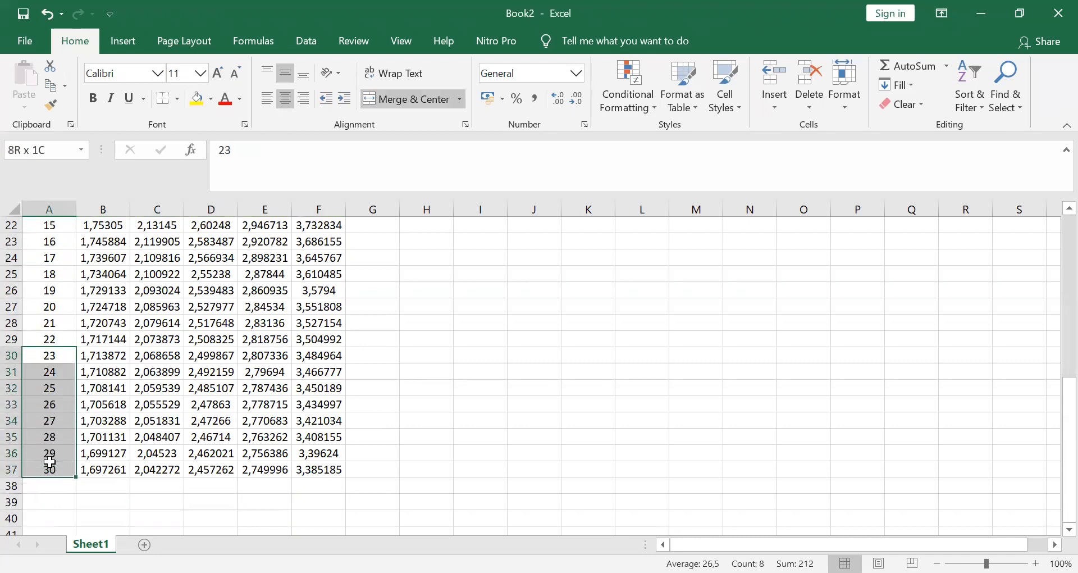
left_click_drag(77, 477, 66, 538)
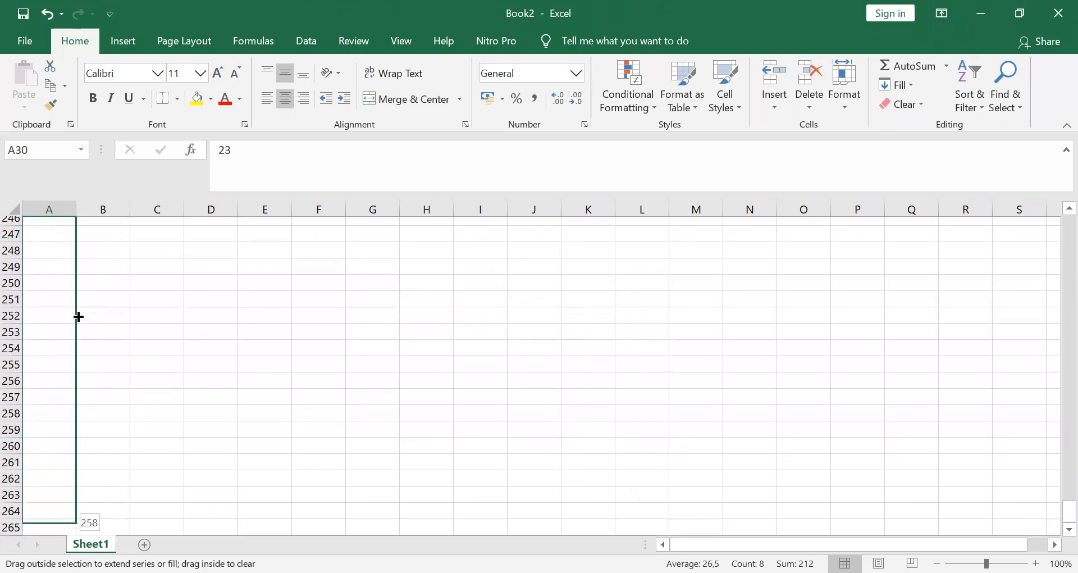
left_click_drag(78, 327, 142, 337)
Step: Fill the TINV formulas of the df 30 row, B37:F37, down columns B to F through df 250
scroll(142, 337, "up", 20)
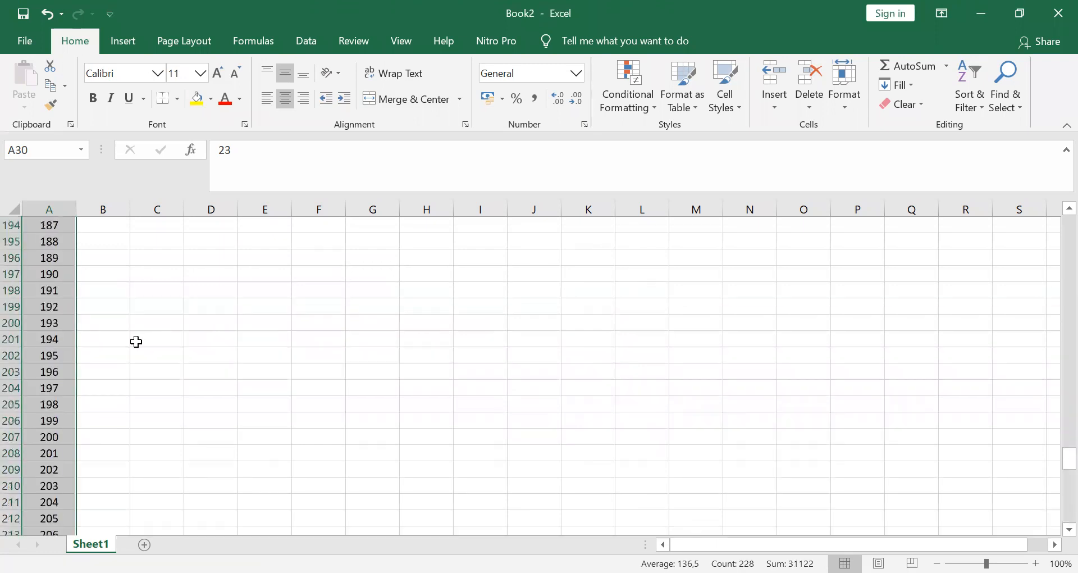
scroll(127, 346, "up", 20)
scroll(112, 348, "down", 6)
scroll(111, 349, "down", 1)
left_click_drag(104, 355, 323, 437)
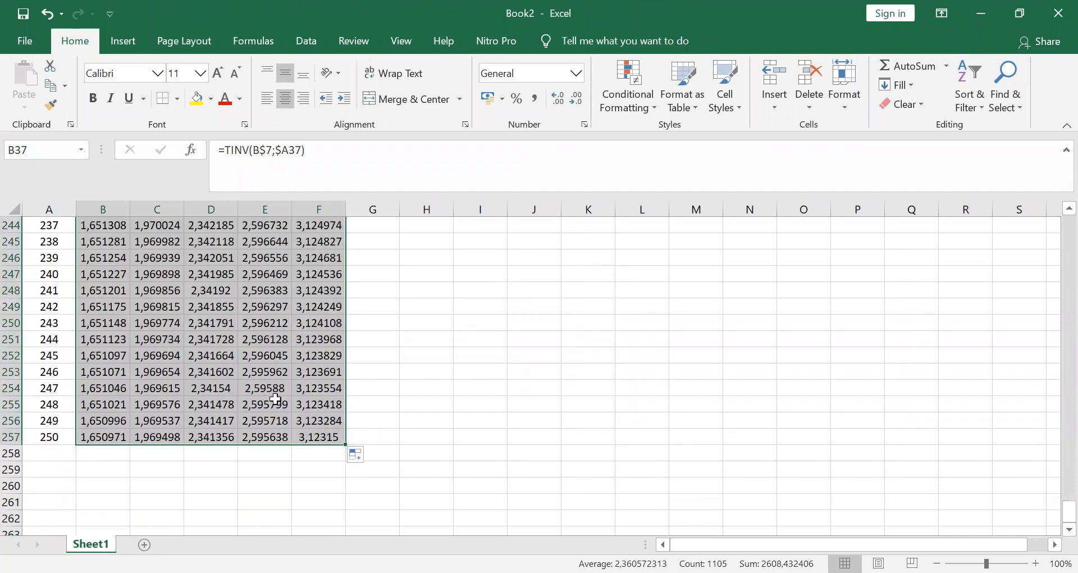
scroll(279, 396, "up", 7)
scroll(278, 396, "up", 20)
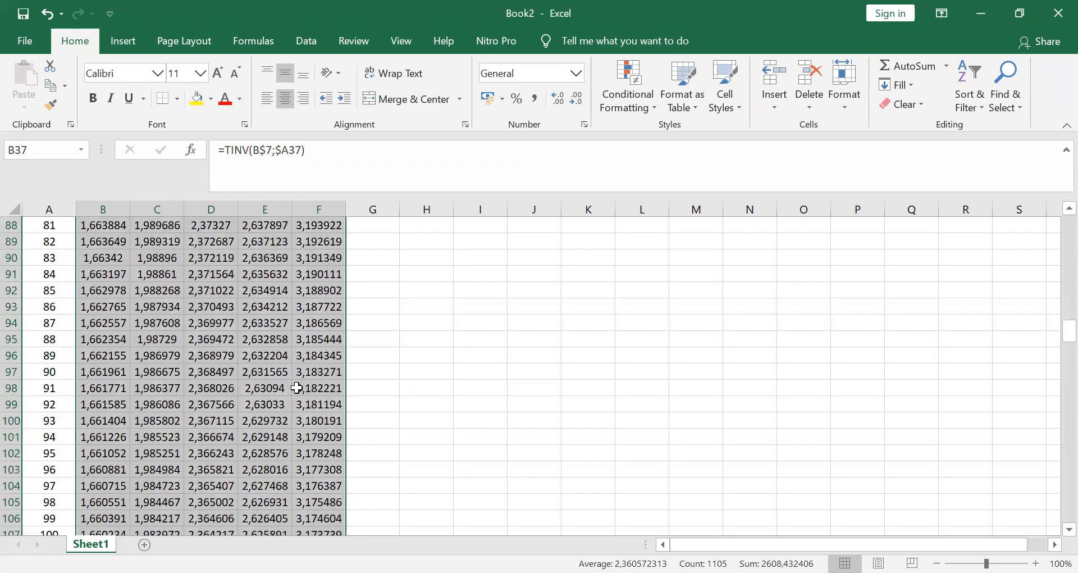
Step: Compare the two-way 0,05 t value for df 1 with the tu-Tabel-t.pdf reference table in Nitro Pro, returning to Excel
scroll(288, 388, "up", 11)
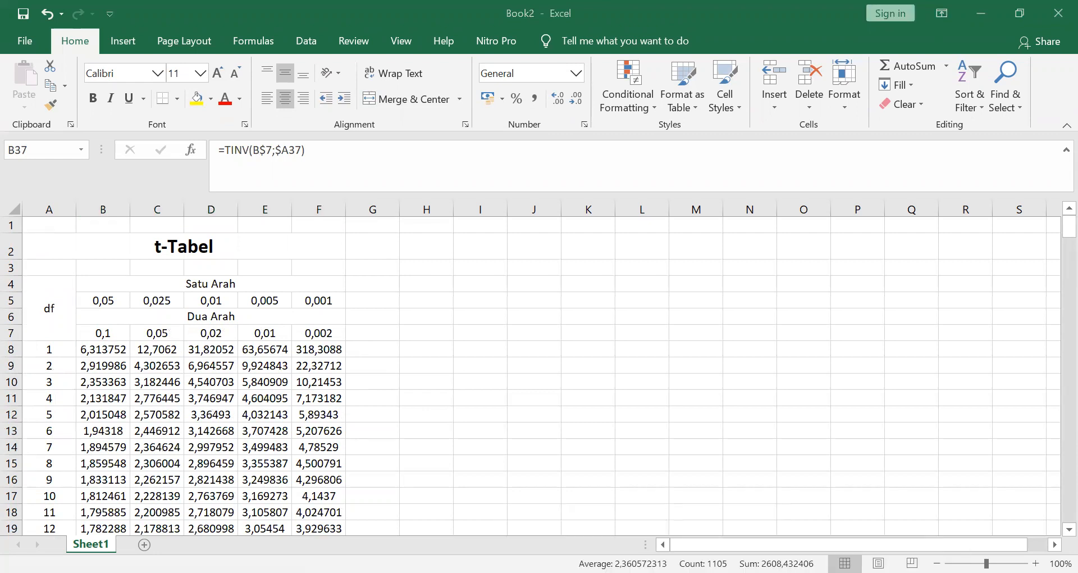
key("alt+Tab")
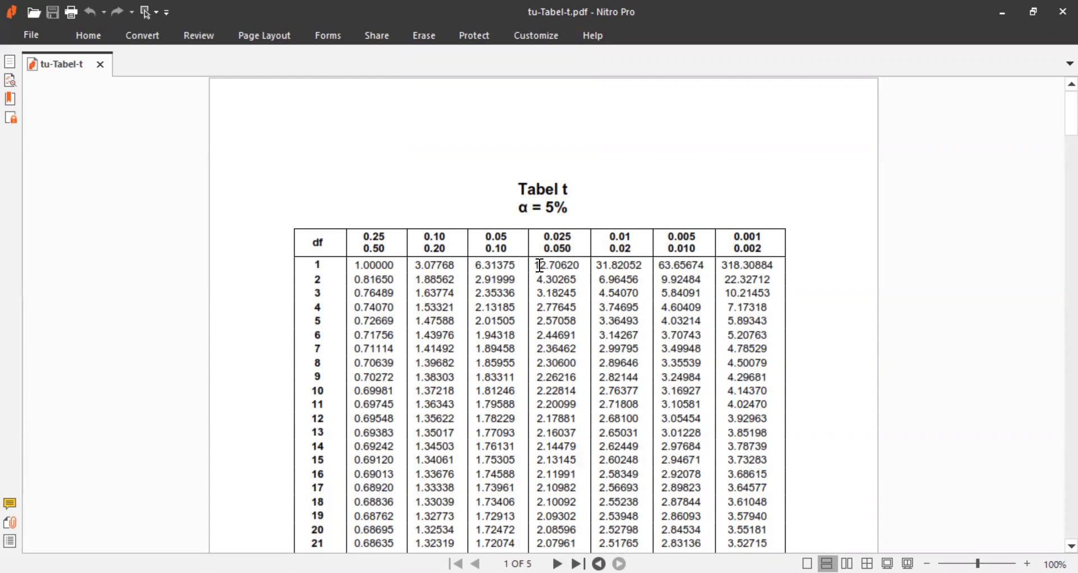
left_click_drag(540, 265, 581, 268)
key("alt+Tab")
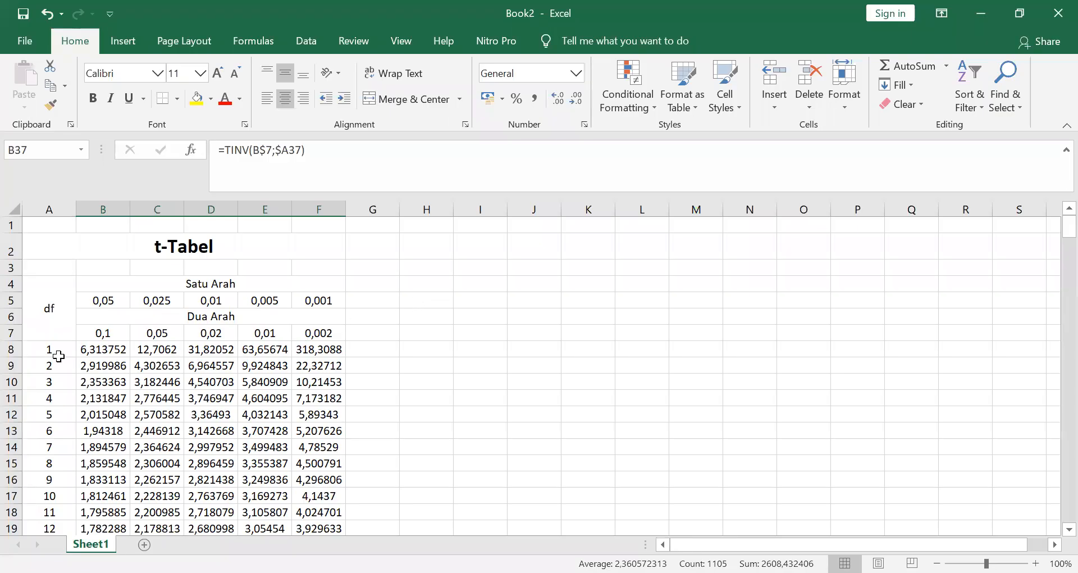
left_click(58, 356)
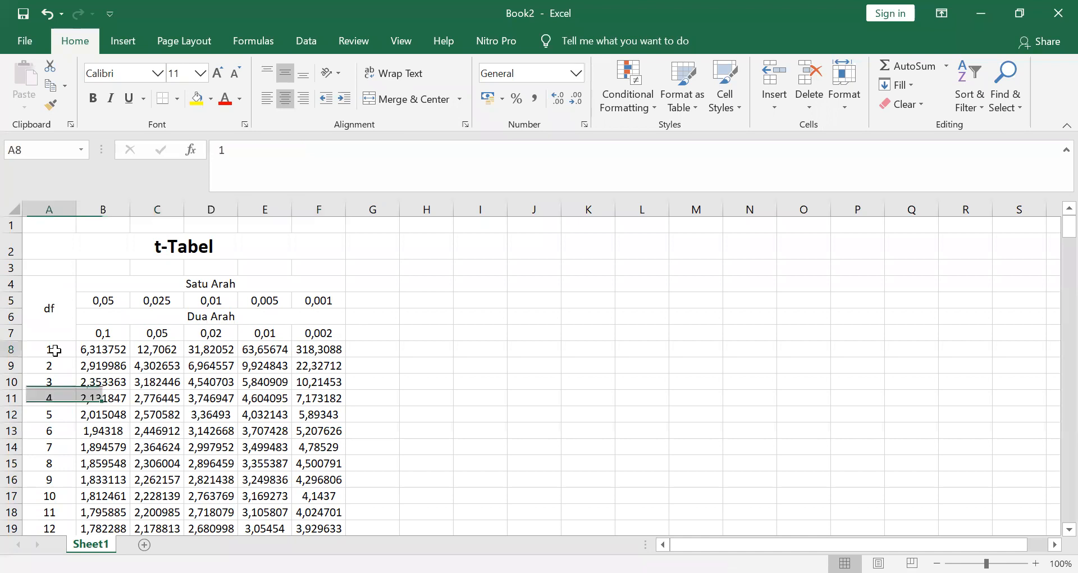
left_click(159, 349)
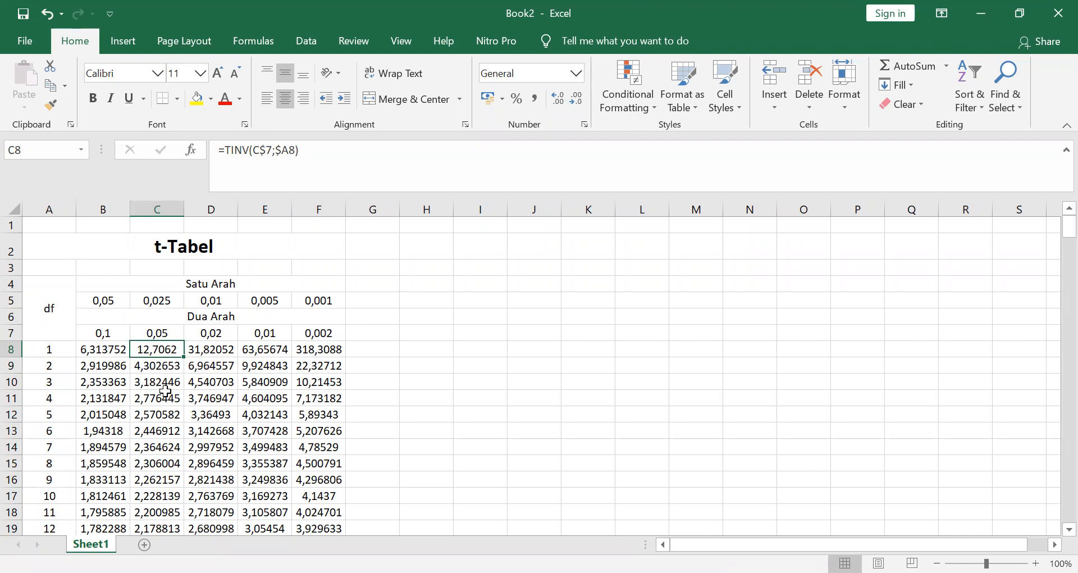
scroll(168, 414, "down", 1)
scroll(168, 414, "up", 1)
Step: Apply all borders to the whole t table, from the df header in A4 to F257
left_click(52, 310)
left_click_drag(52, 310, 269, 381)
key("ctrl+shift+Down")
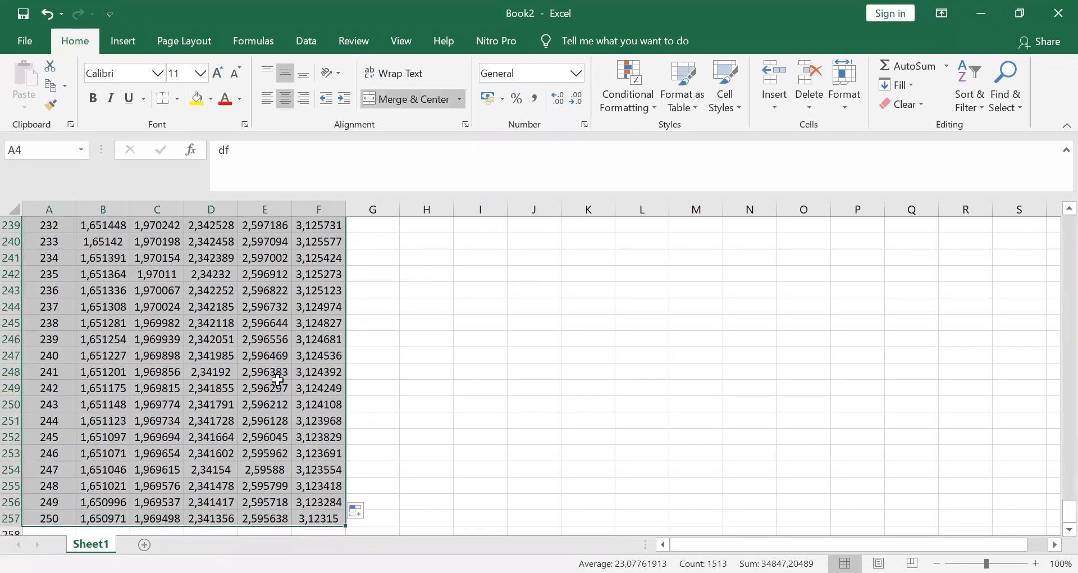
left_click(176, 100)
left_click(187, 248)
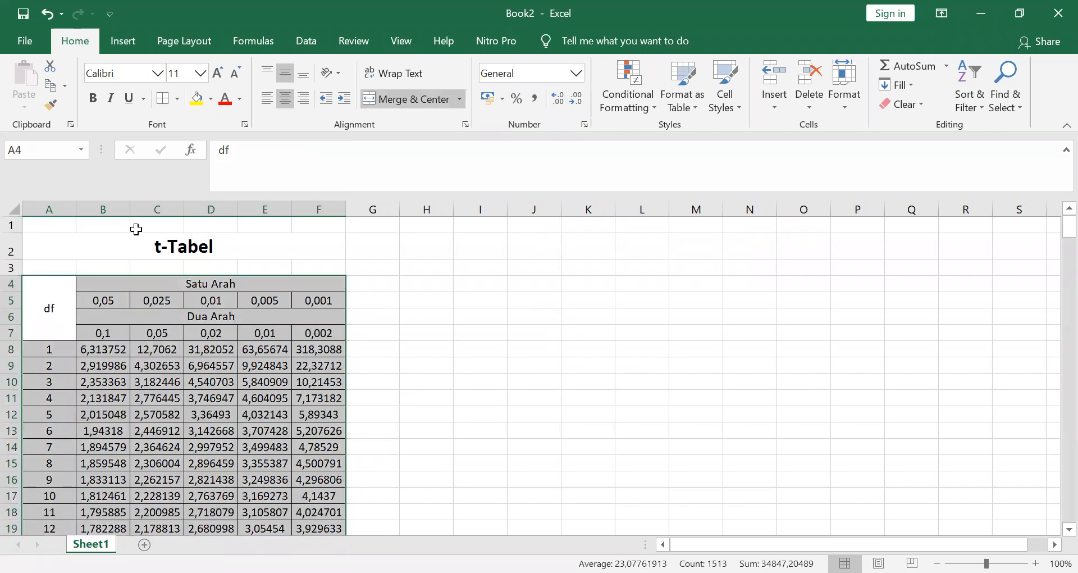
Step: Widen columns B to F equally so the t values have more room
left_click(104, 209)
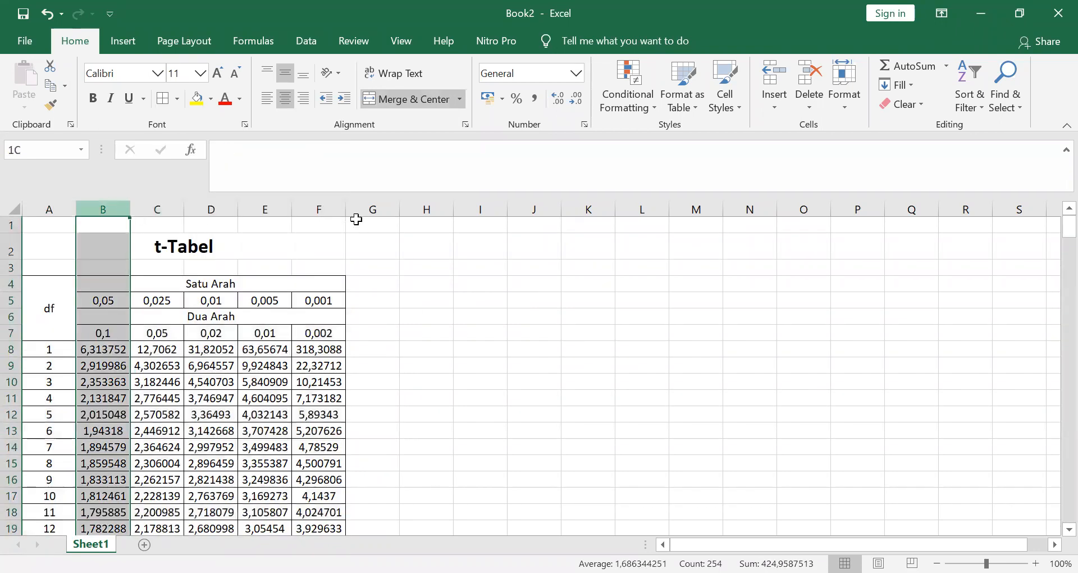
left_click(341, 210, "shift")
left_click_drag(346, 208, 366, 212)
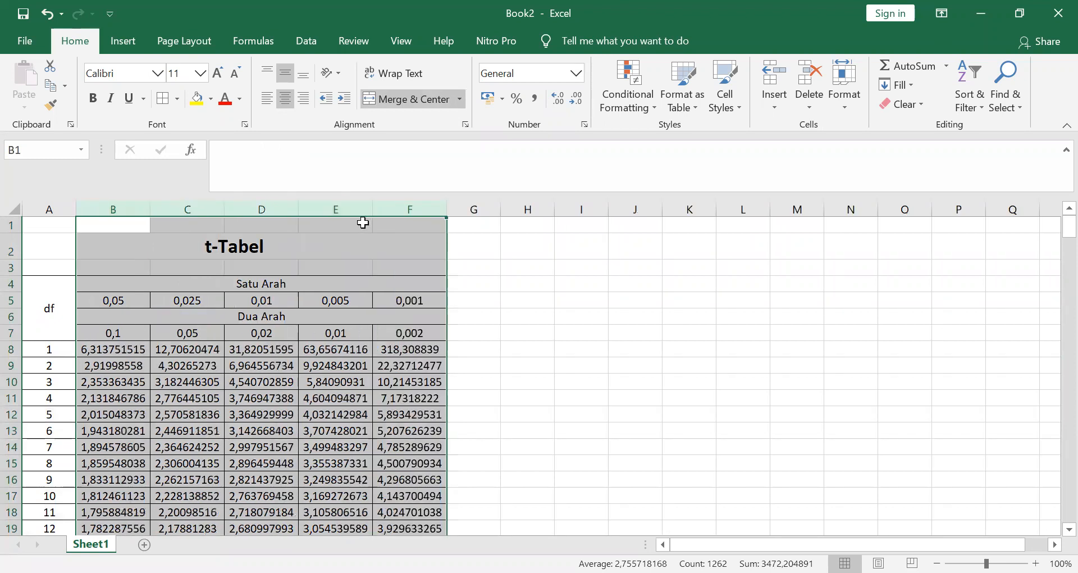
Step: Show the t values in columns B to F, from row 8 down through df 250, with four decimal places
left_click(137, 356)
left_click_drag(137, 355, 401, 500)
left_click(580, 104)
left_click(580, 104)
left_click(580, 104)
left_click(580, 104)
left_click(579, 103)
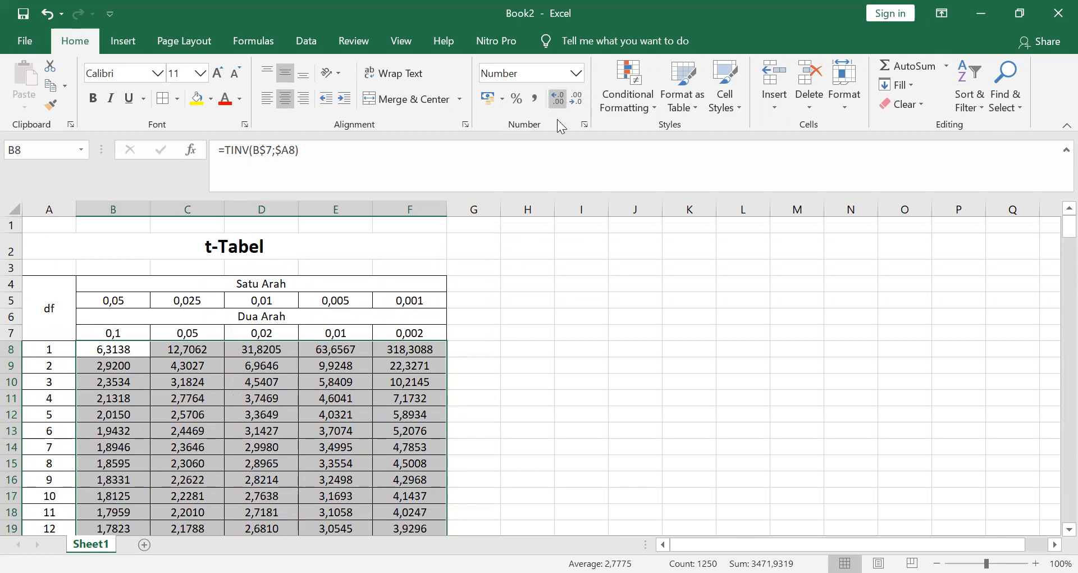
Step: Paste the hypothesis “Modal sosial berpengaruh positif terhadap kinerja organisasi” into cell H4
left_click(528, 316)
left_click(490, 301)
left_click(514, 281)
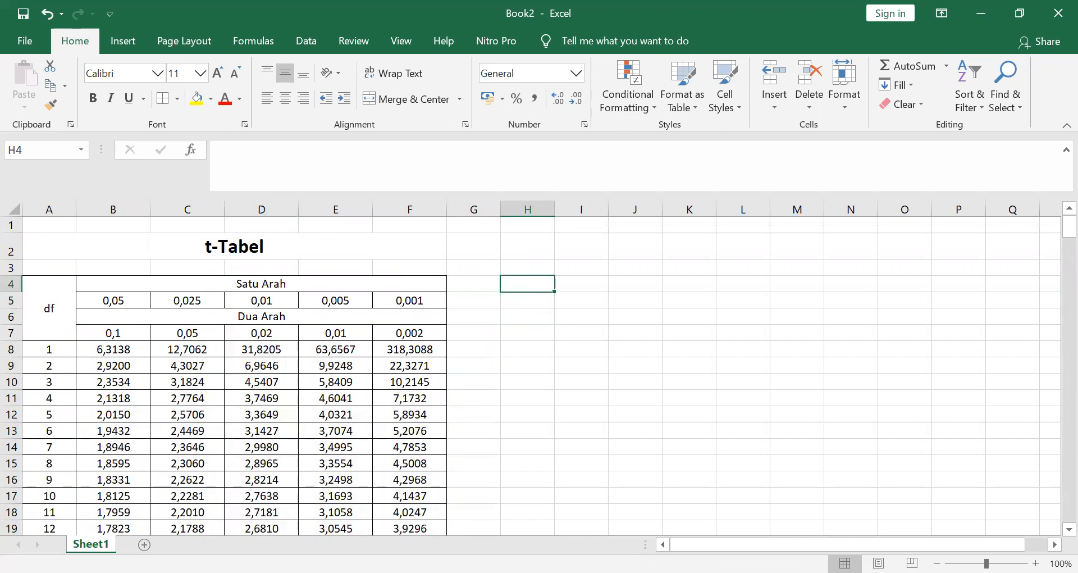
left_click(426, 370)
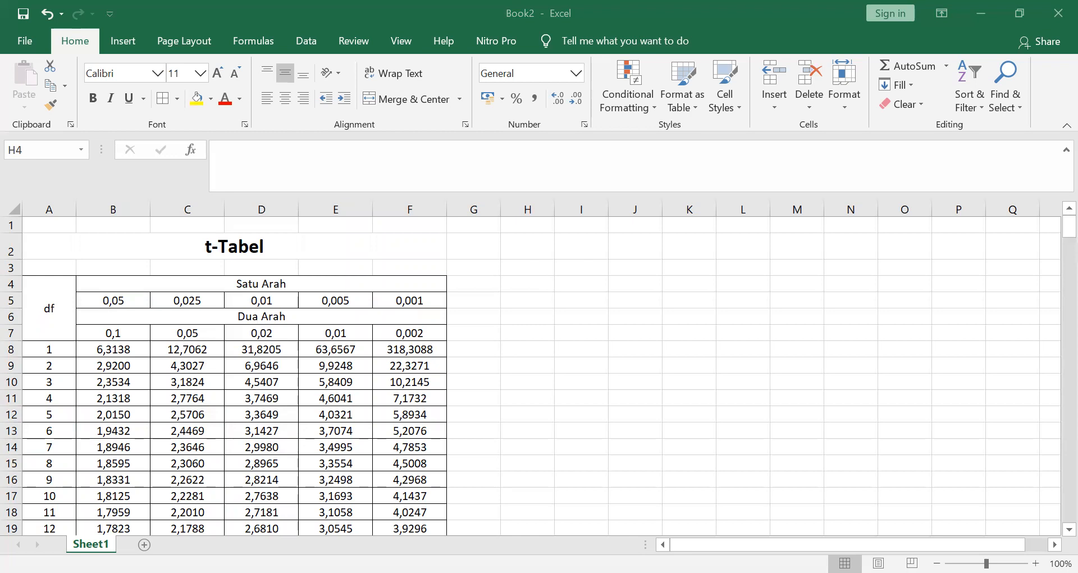
left_click(494, 293)
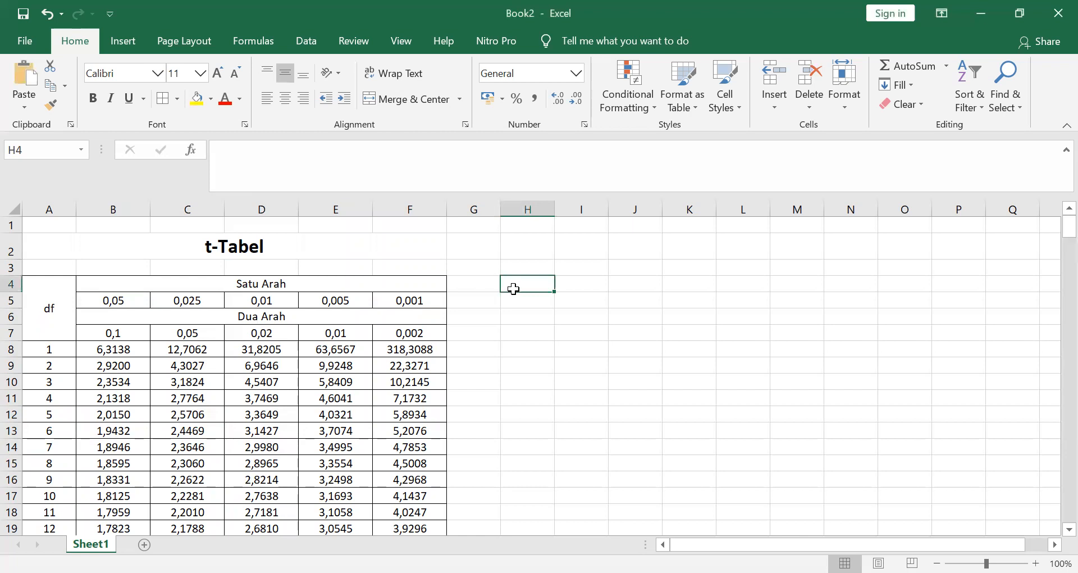
type("\"Modal sosial berpengaruh positif terhadap kinerja organisasi\"")
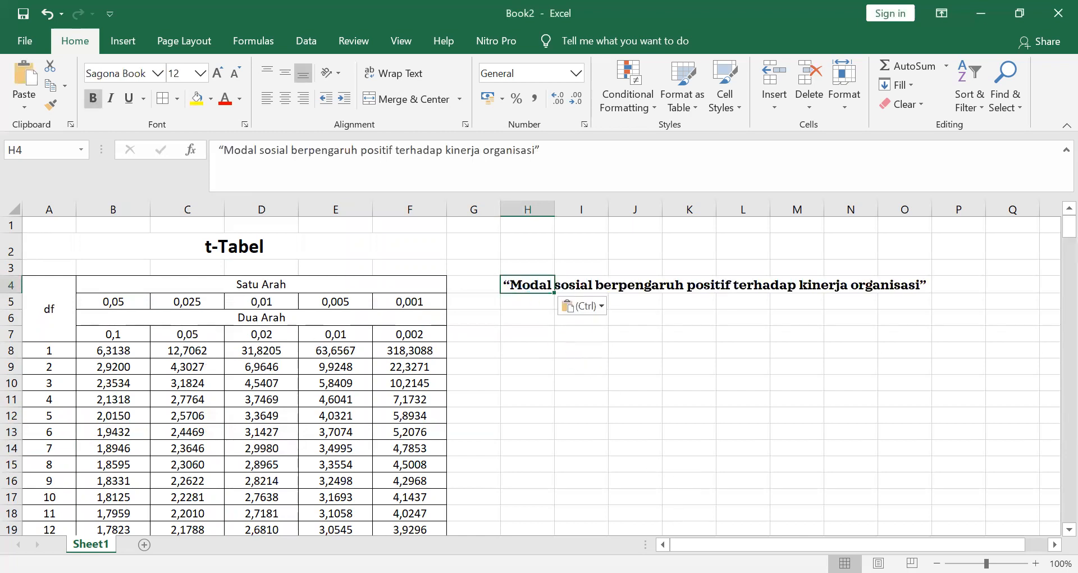
key("alt+Tab")
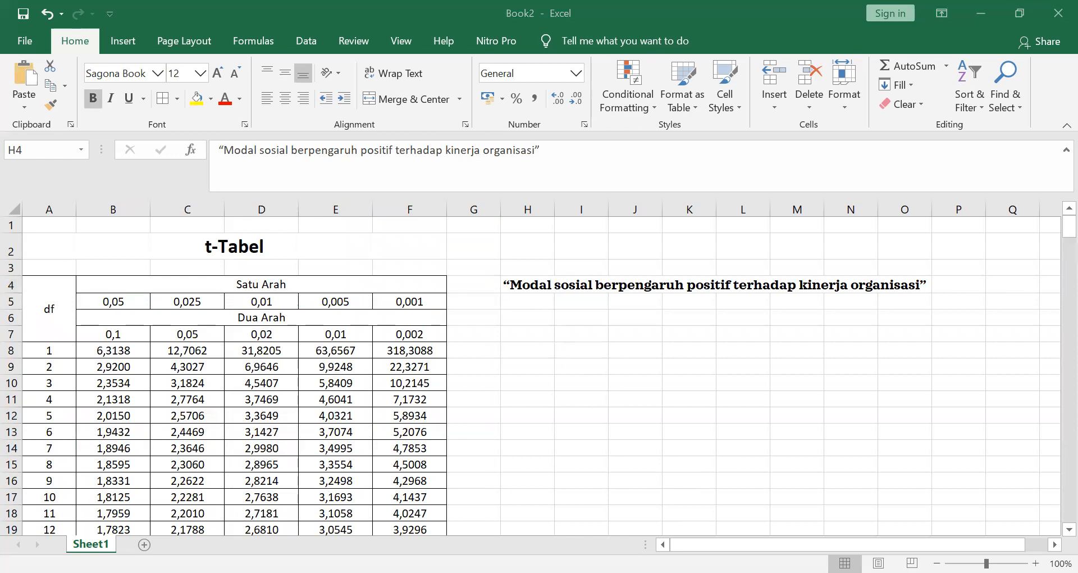
key("ctrl+v")
Step: Enter the label "n =" with 50 in H6:I6 and the label "k" with 2 in H7:I7
left_click(534, 317)
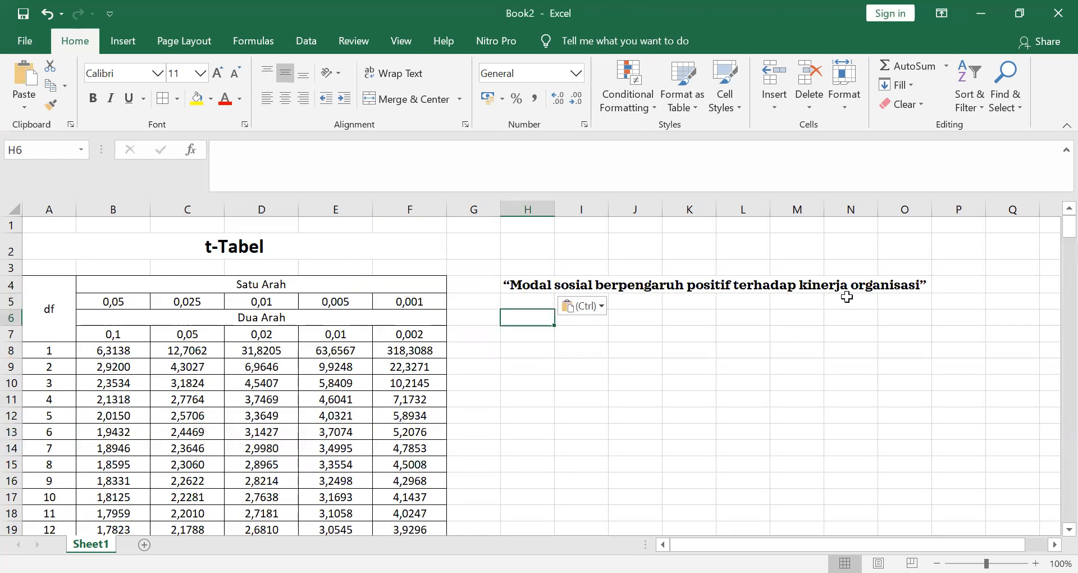
type("n =")
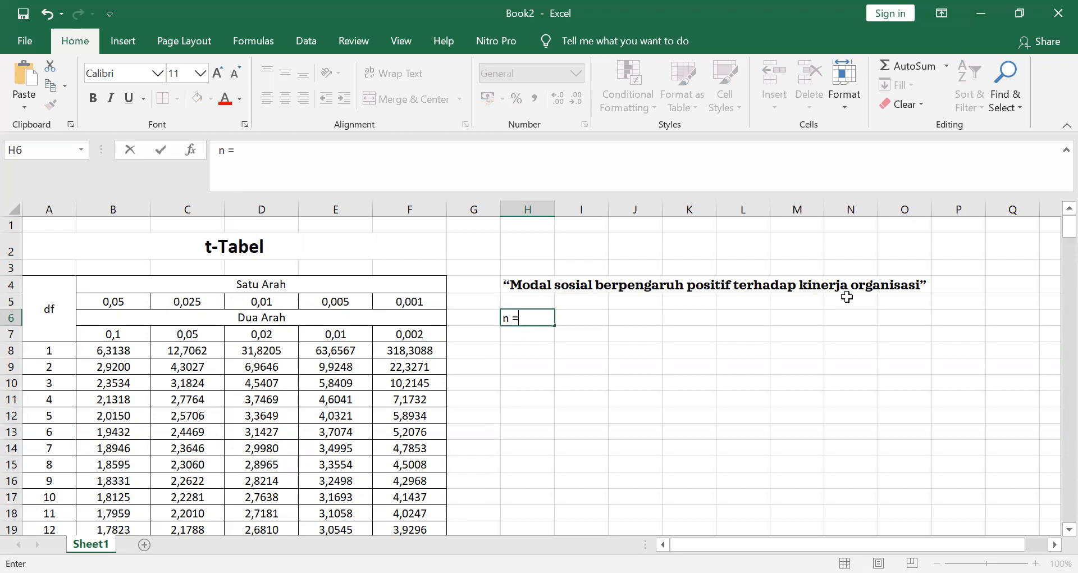
key("Return")
key("Up")
key("Right")
type("50")
key("Return")
key("Left")
type("k")
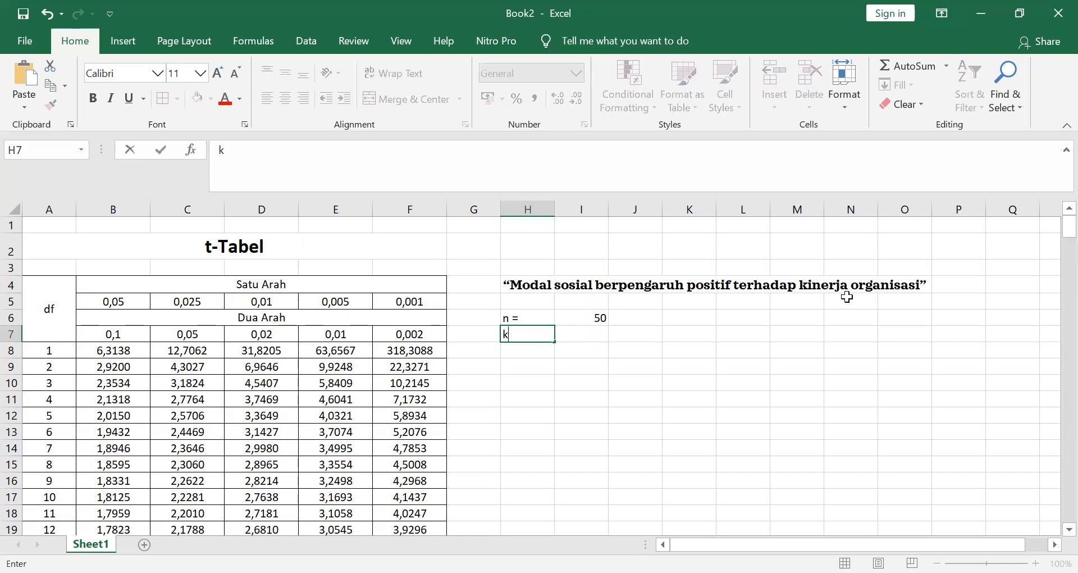
key("Right")
type("2")
key("Return")
Step: Label H8 "df" and calculate it in I8 with the formula =I6-I7
type("df")
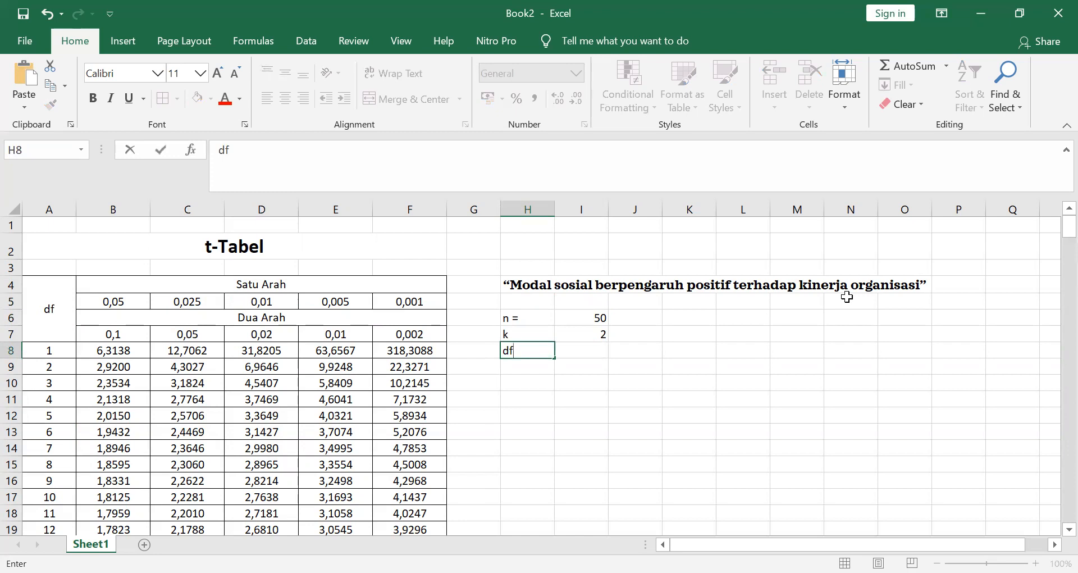
key("Right")
type("=")
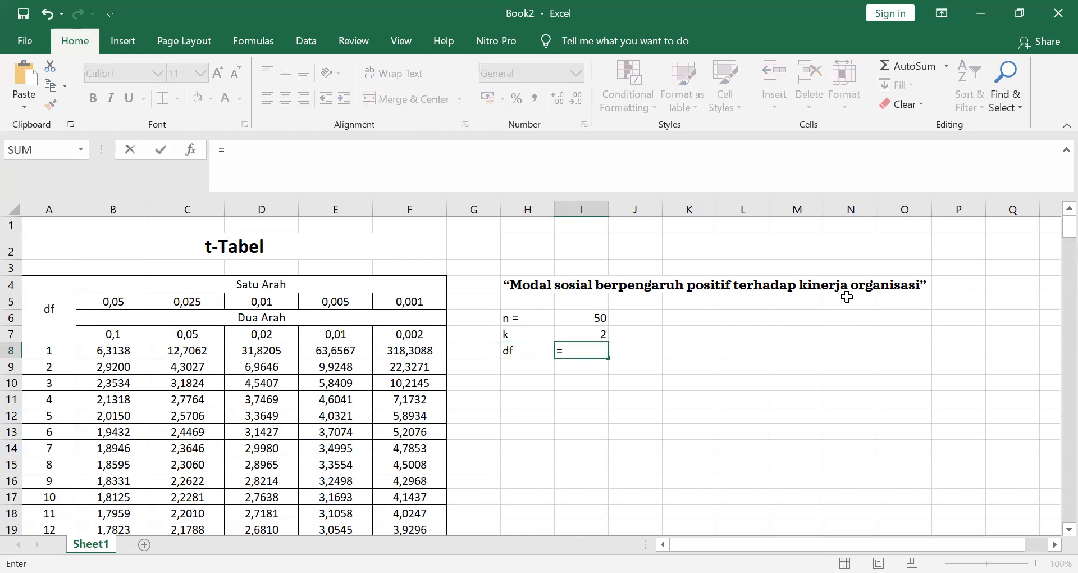
key("Up")
key("Up")
type("-")
key("Up")
key("Return")
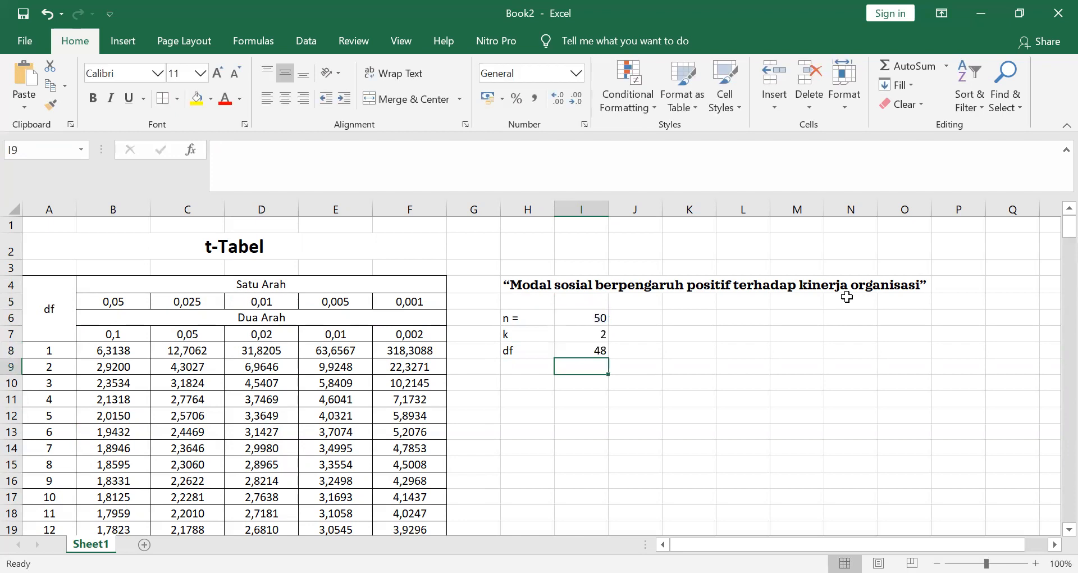
Step: Add the label Alpha in H5 with the value 0,05 in I5
key("Left")
key("Left")
key("Right")
key("Up")
key("Up")
key("Up")
key("Up")
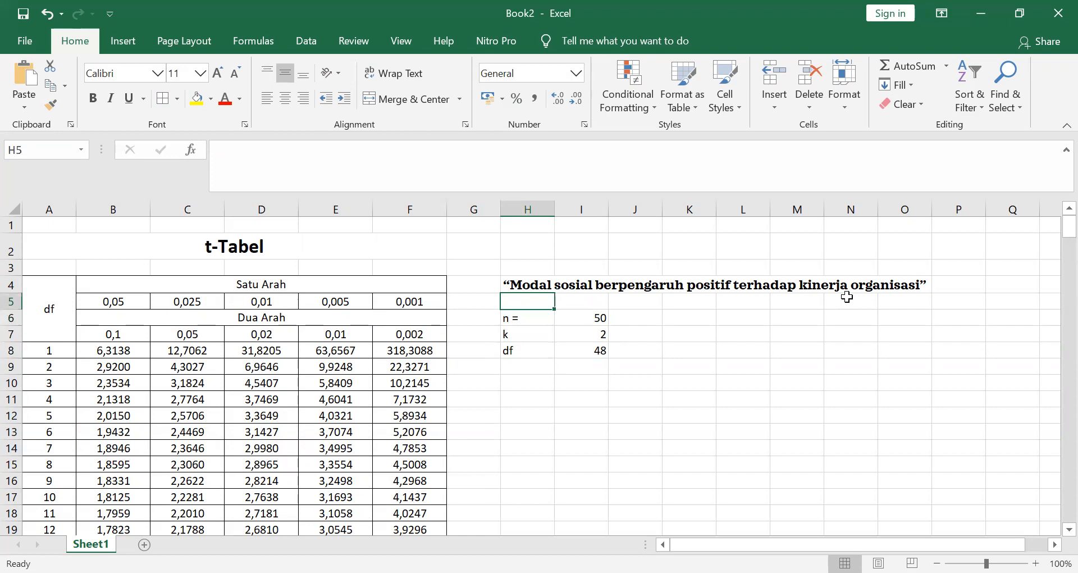
type("Alpha")
key("Return")
key("Right")
key("Up")
type("0,05")
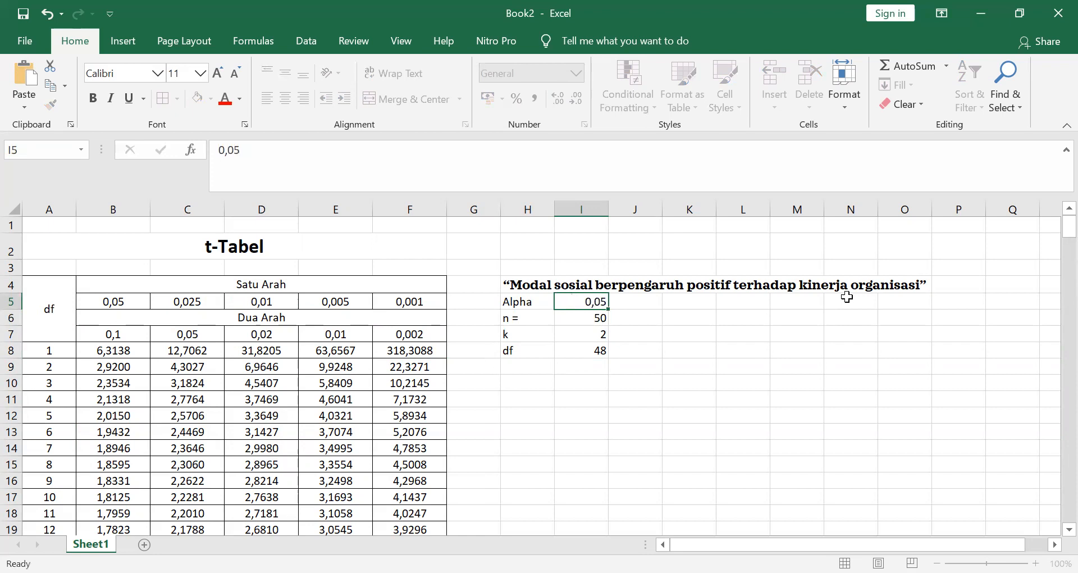
key("Return")
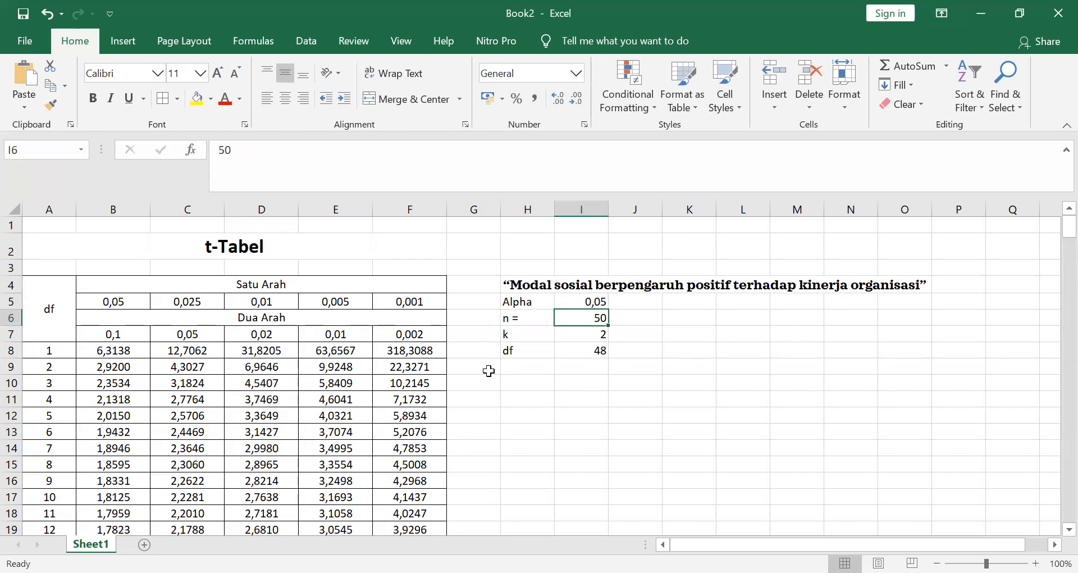
Step: Locate the one-way (Satu Arah) 0,05 t value for df 48 and fill its cell B55 with yellow
double_click(518, 284)
left_click_drag(685, 284, 728, 285)
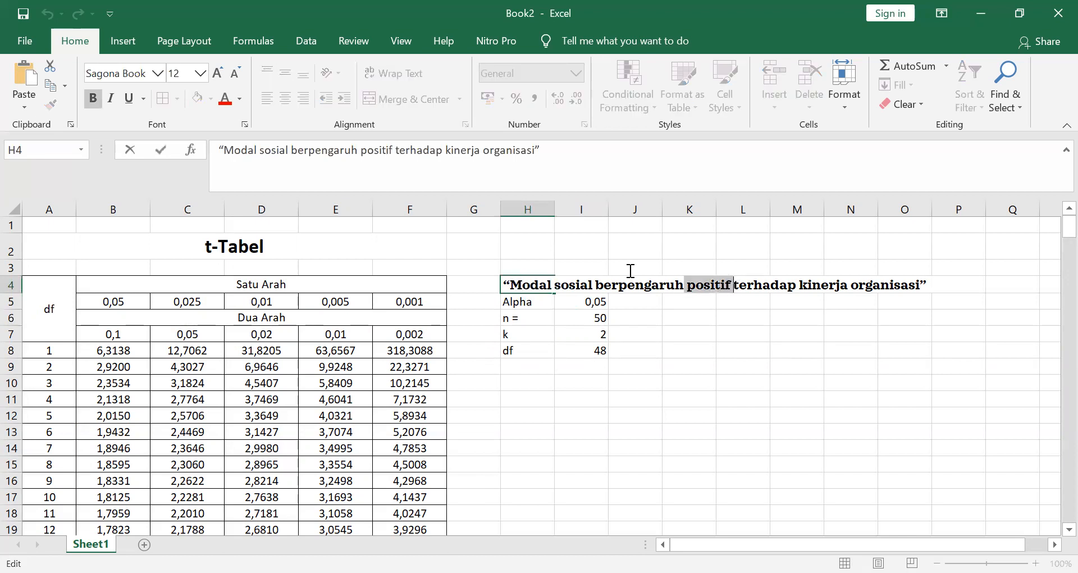
left_click(701, 383)
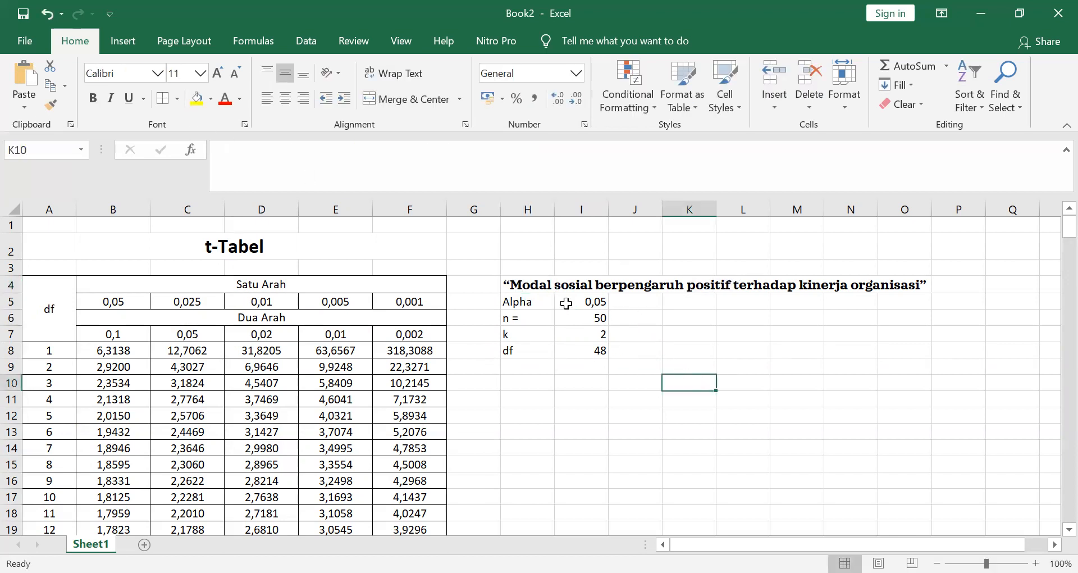
left_click_drag(275, 285, 284, 304)
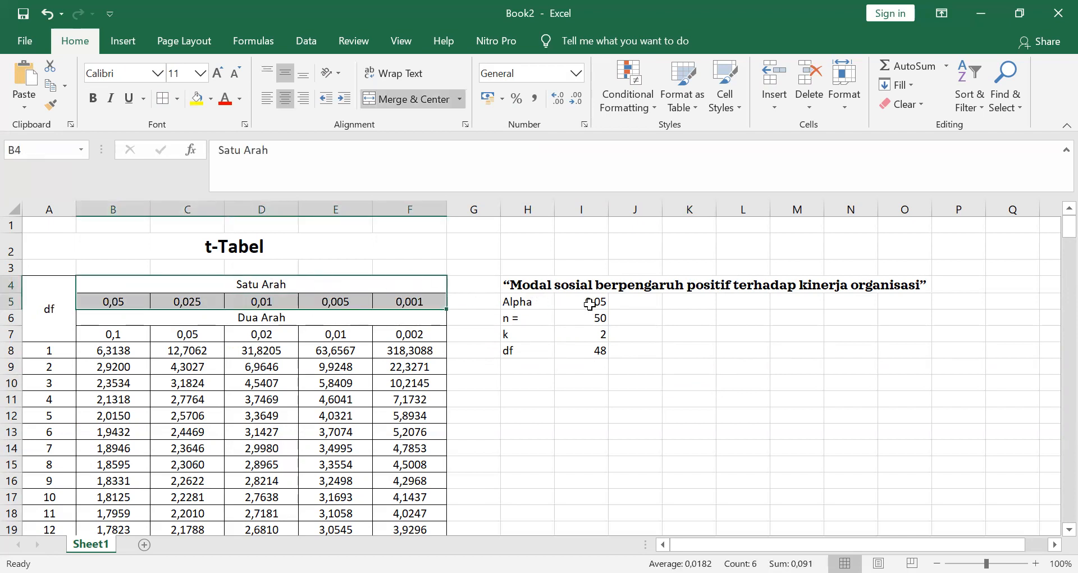
left_click(119, 302)
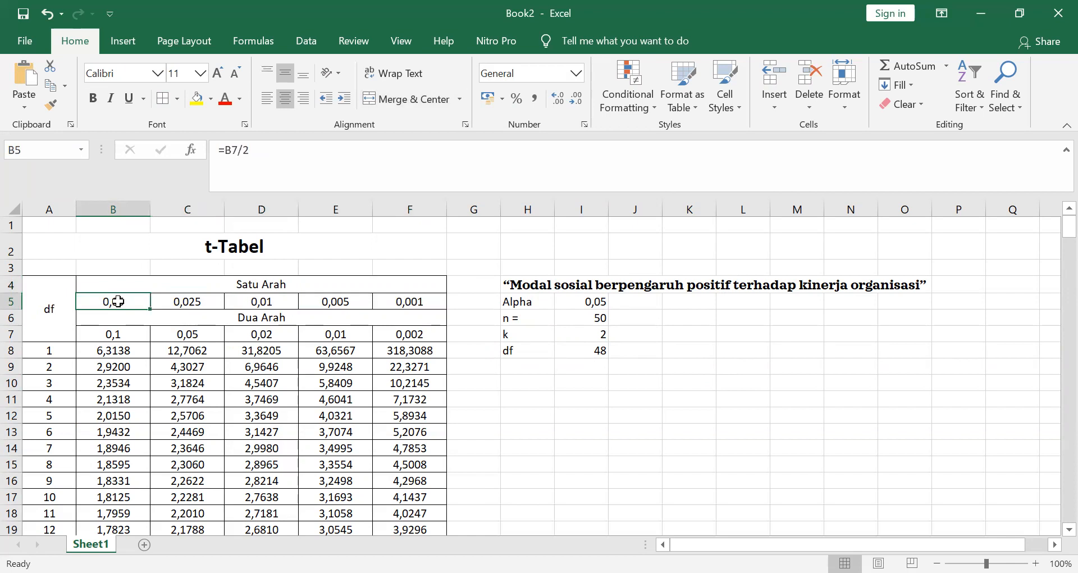
left_click(104, 208)
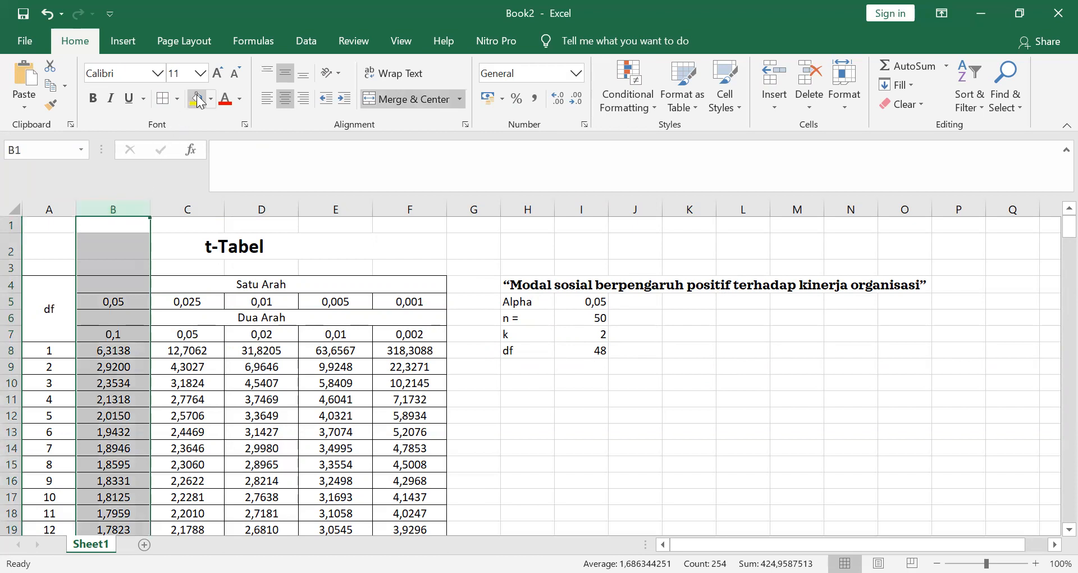
scroll(135, 416, "down", 4)
scroll(127, 430, "down", 7)
scroll(122, 441, "down", 4)
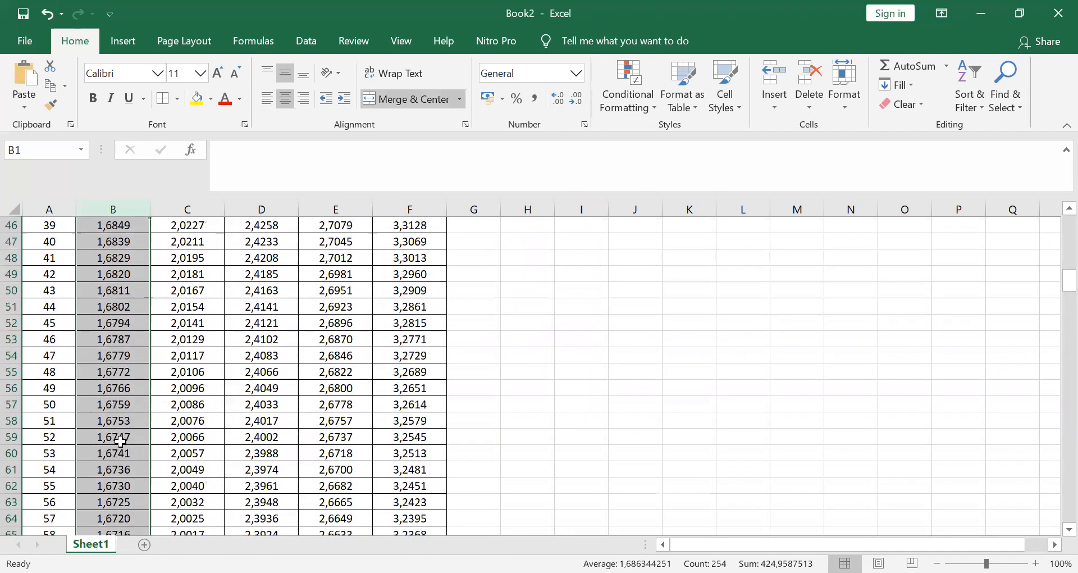
left_click(110, 373)
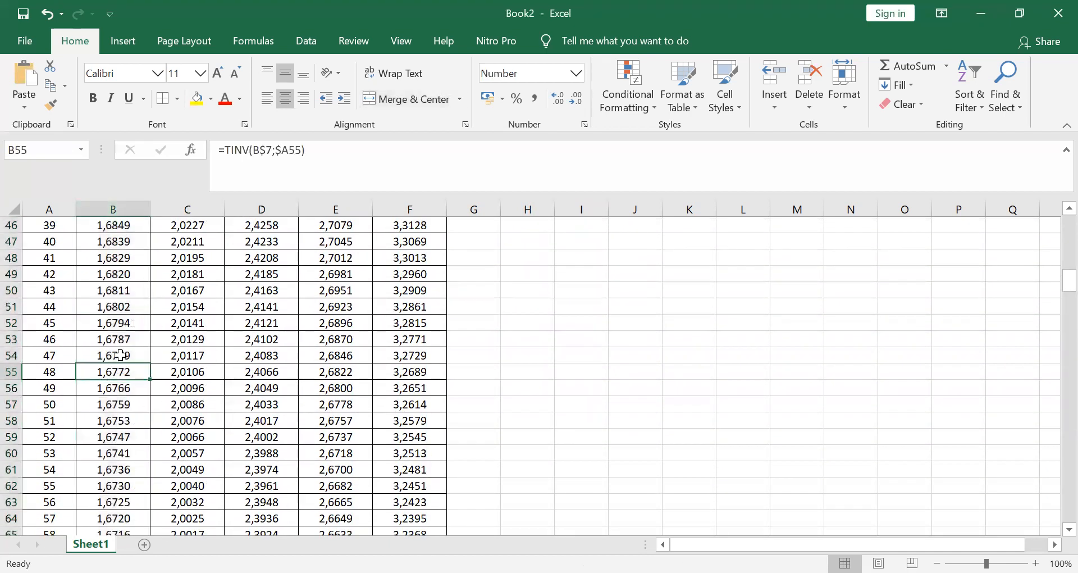
left_click(197, 101)
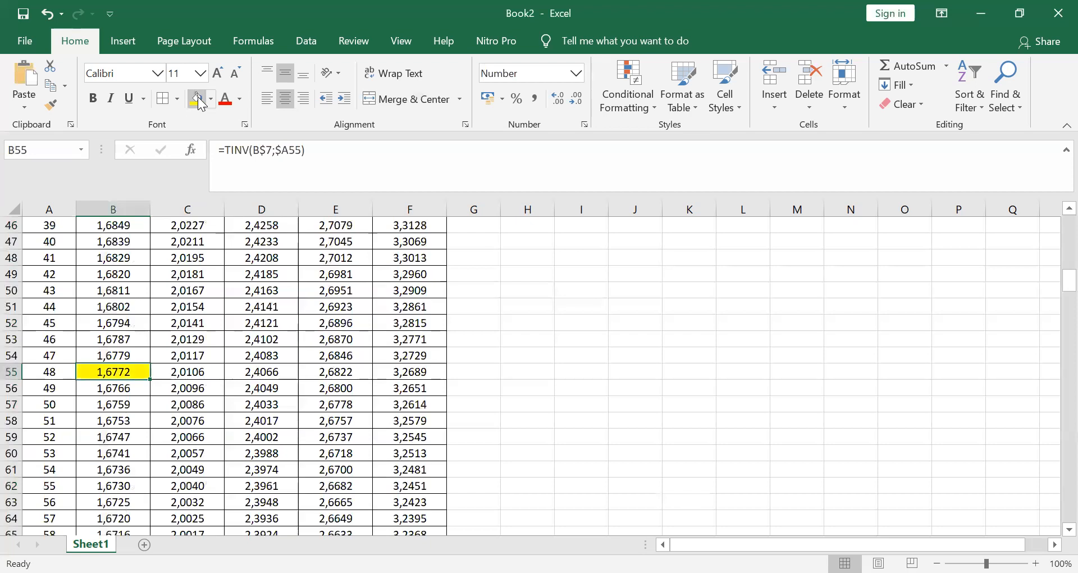
Step: Enter the result text "maka t-Tabel = 1,6772" in H9 and check it against the yellow cell in the t table
scroll(511, 316, "up", 4)
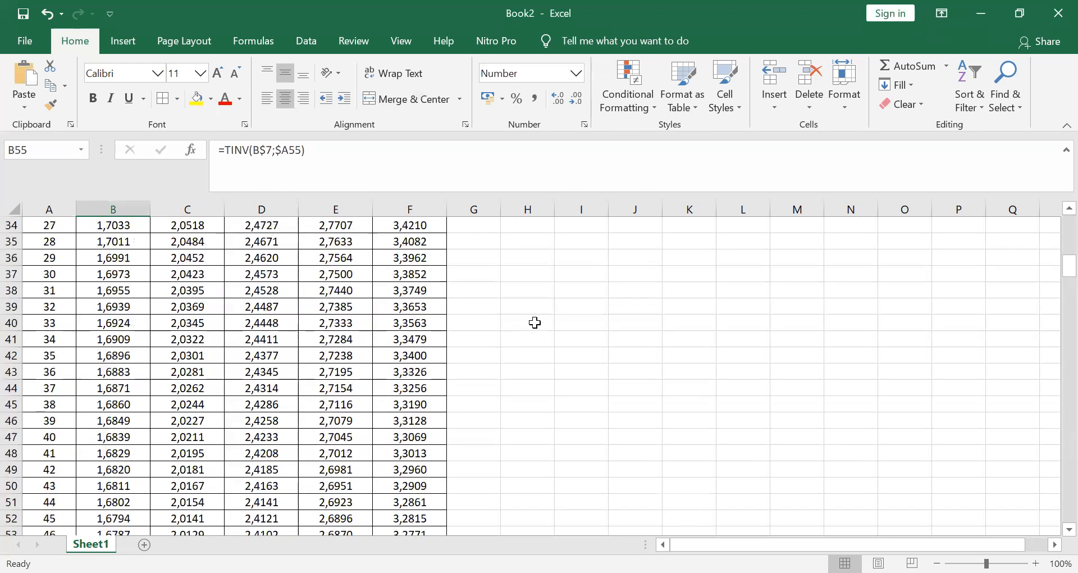
scroll(535, 323, "down", 4)
scroll(534, 322, "up", 15)
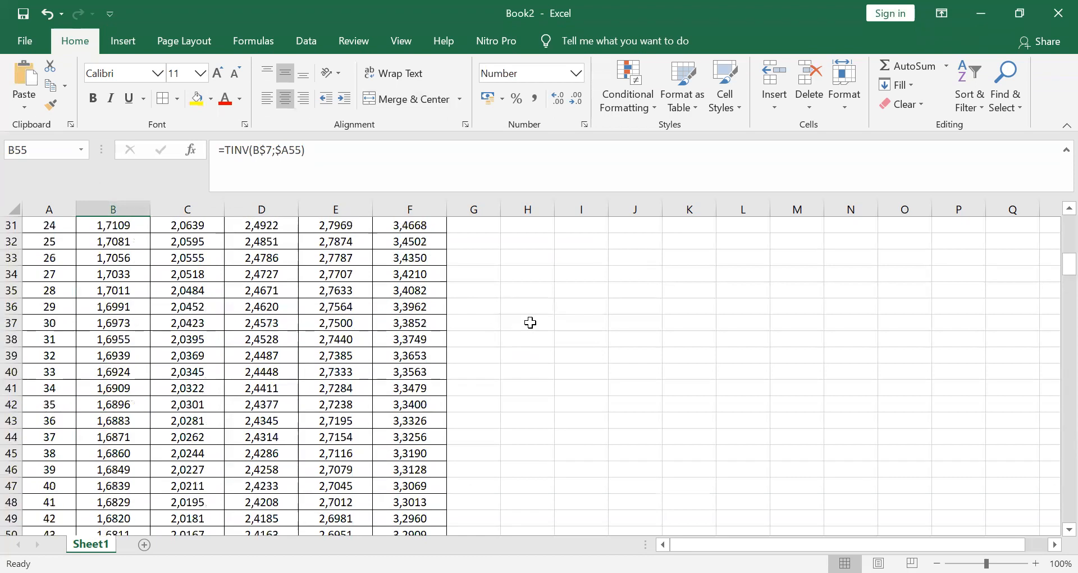
left_click(508, 367)
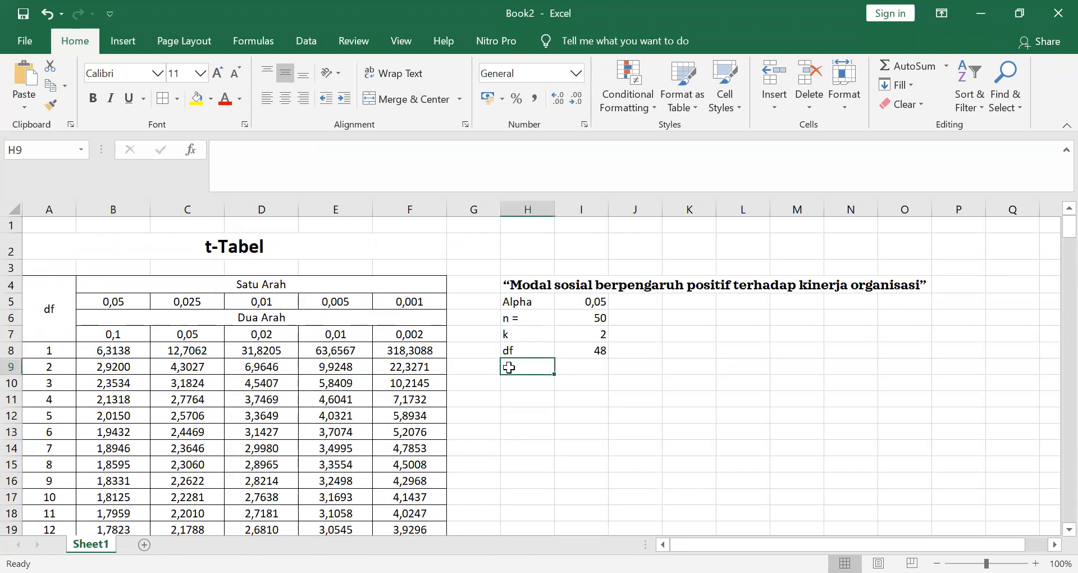
type("mk")
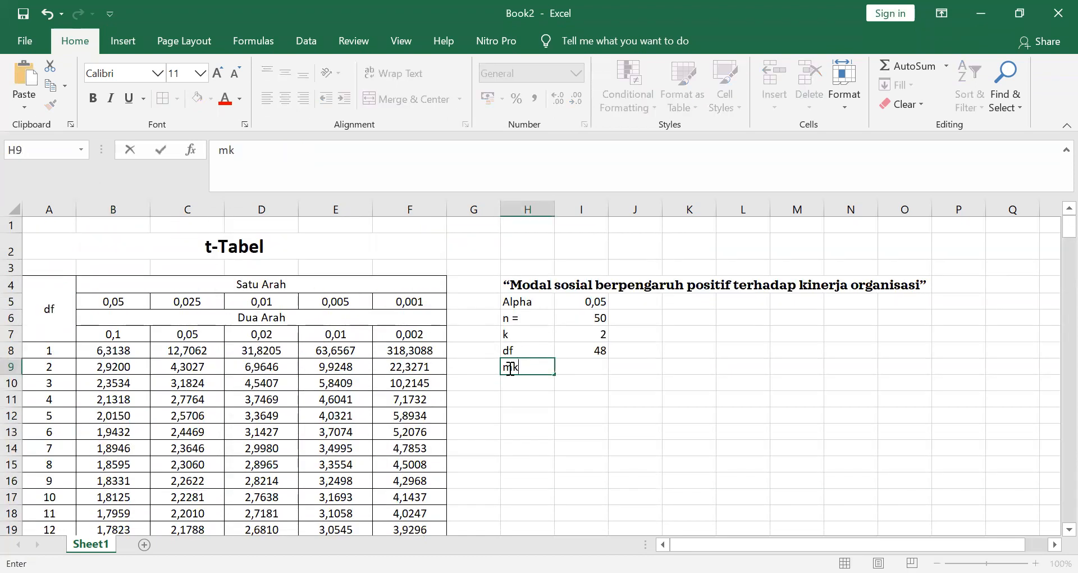
type("aka t-Tabel")
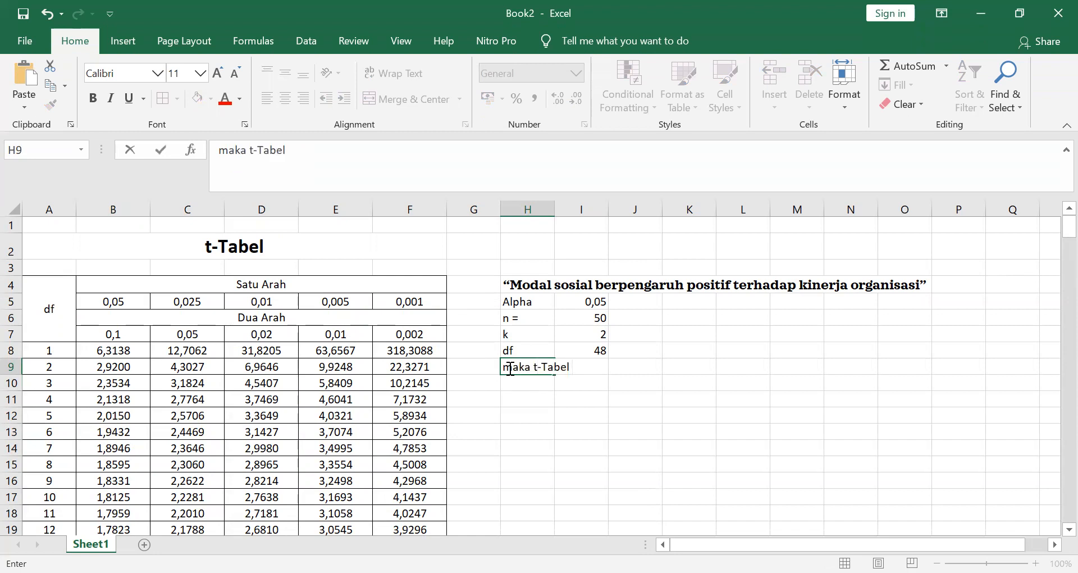
type(" = 1,6772")
key("Return")
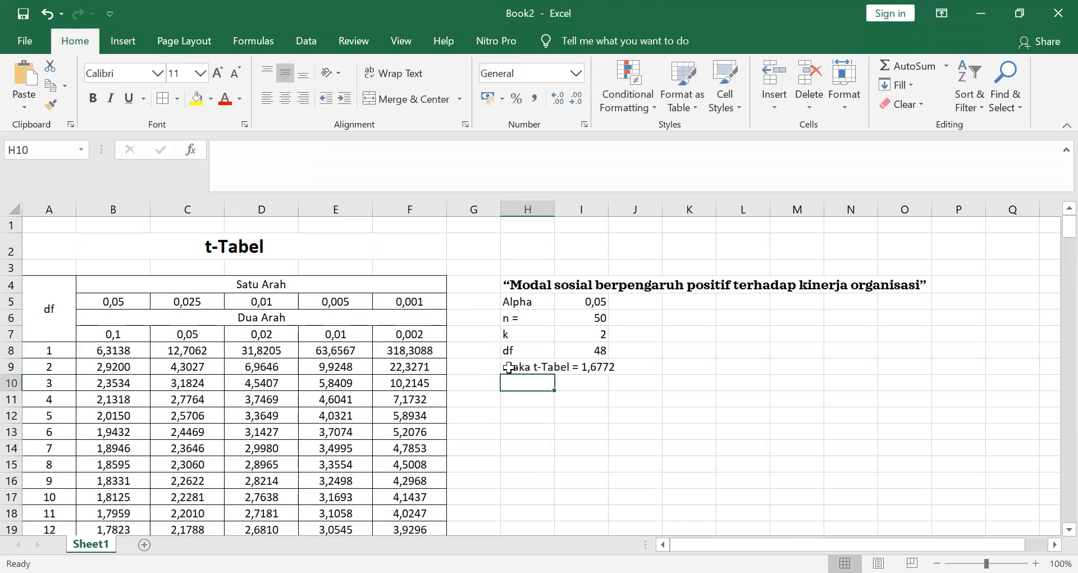
scroll(247, 475, "down", 16)
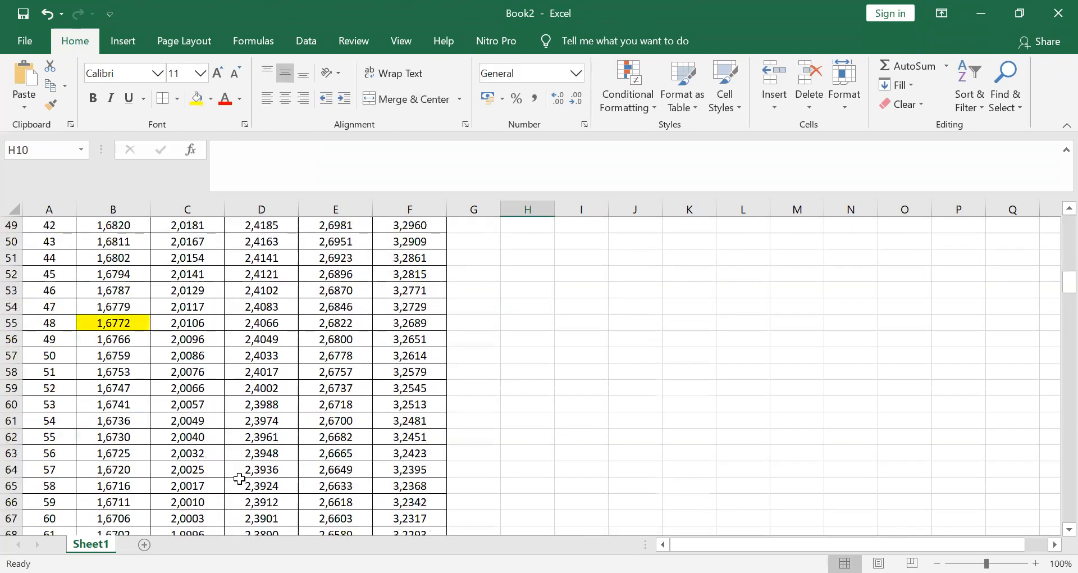
scroll(137, 354, "up", 16)
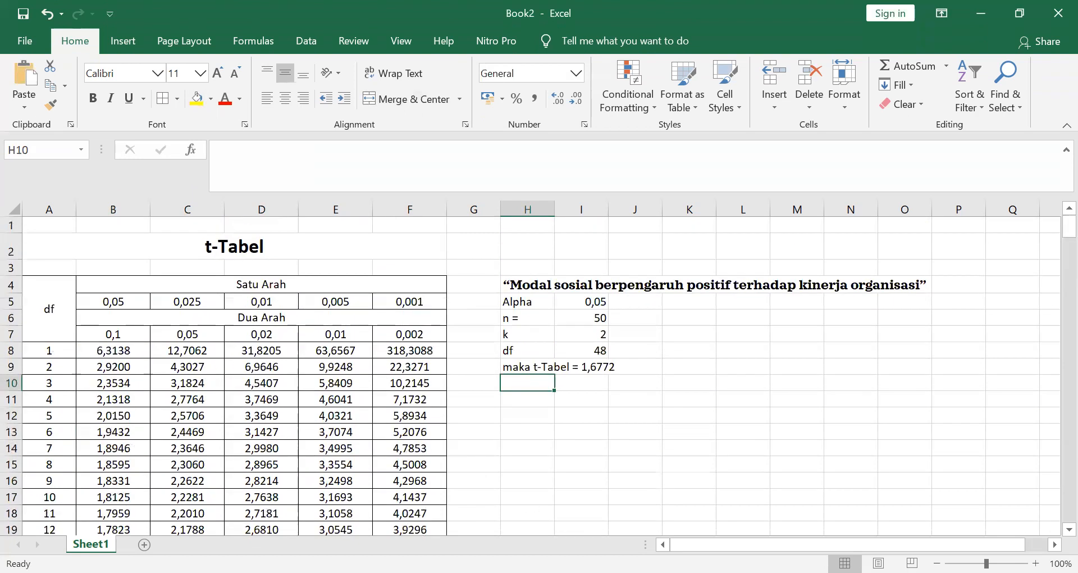
Step: Copy the second hypothesis "Lingkungan sosial dan kecerdasan emosional berpengaruh terhadap minat belajar siswa" from the other window into H13
key("alt+Tab")
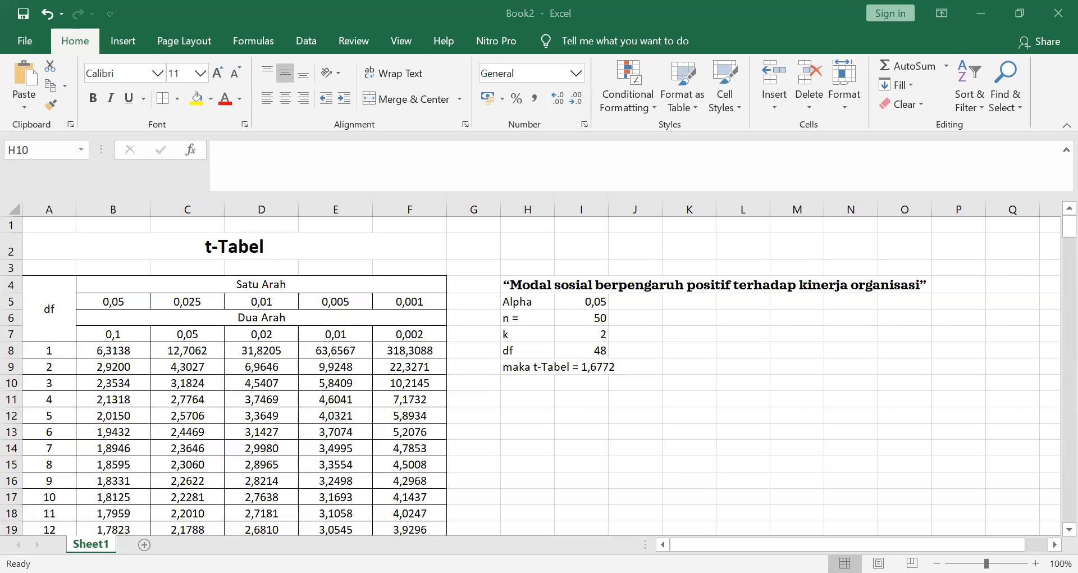
scroll(517, 369, "down", 1)
left_click(520, 374)
type("\"Lingkungan sosial dan kecerdasan emosional berpengaruh terhadap minat belajar siswa\"")
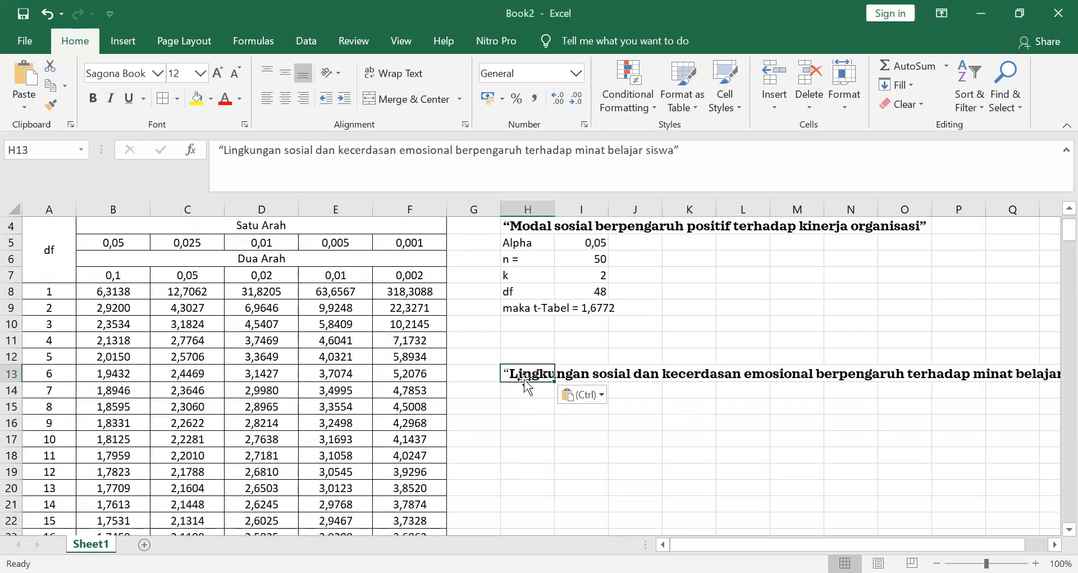
Step: Reduce the font size of the two hypothesis sentences in H13 and H4 to 10
left_click(236, 73)
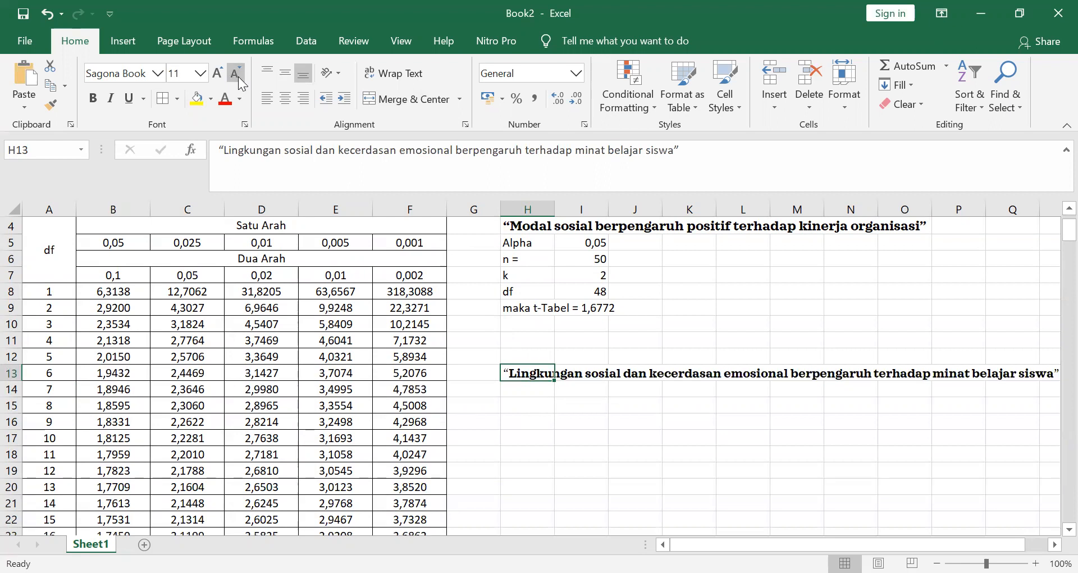
left_click(237, 75)
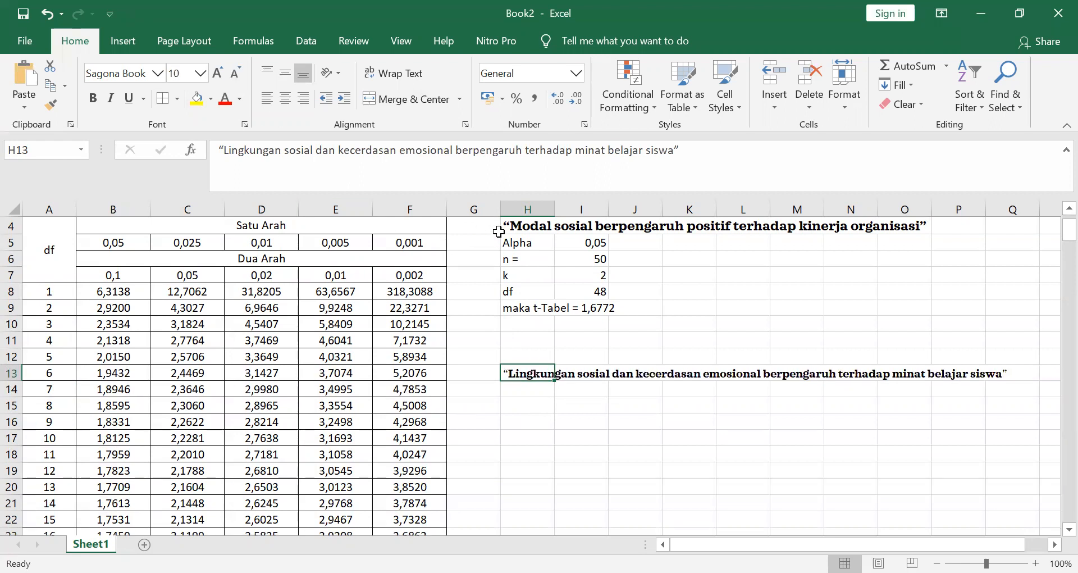
left_click(512, 225)
left_click(235, 74)
left_click(236, 74)
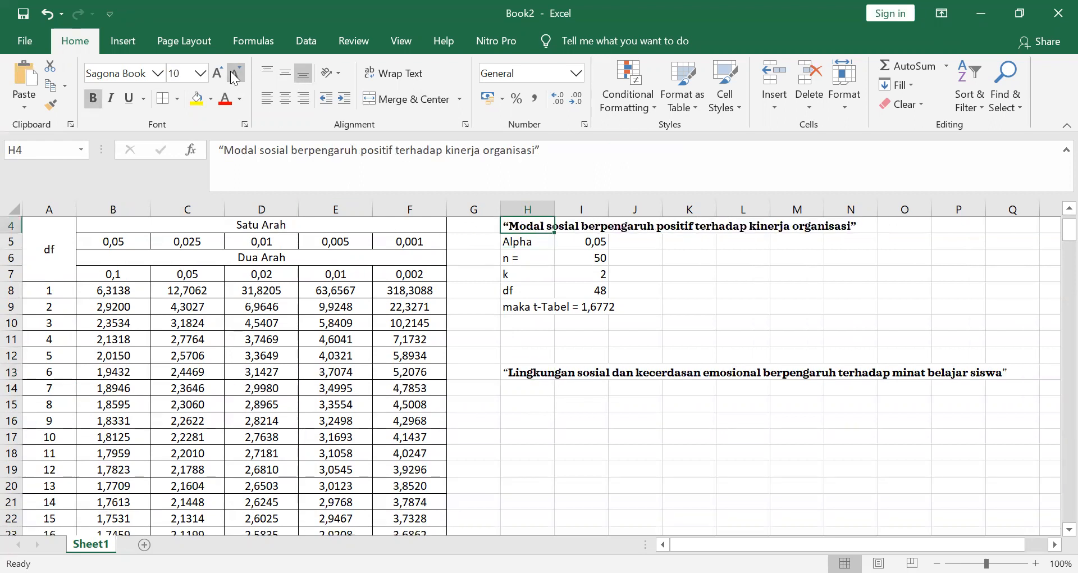
left_click(518, 373)
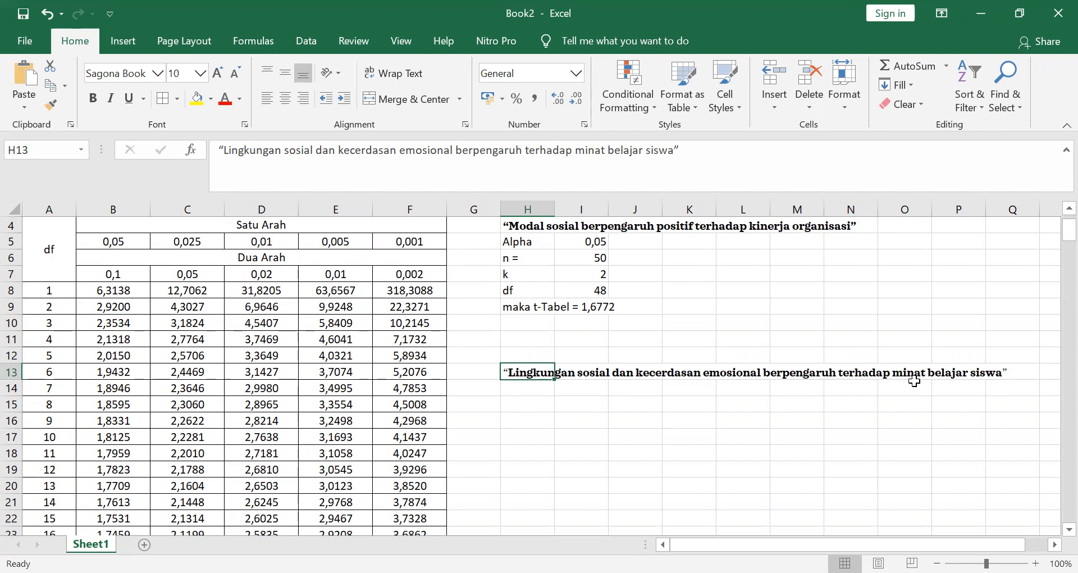
Step: Add the label Alpha in H14 with the value 0,05 in I14 for the second hypothesis
left_click(541, 393)
type("ALpha")
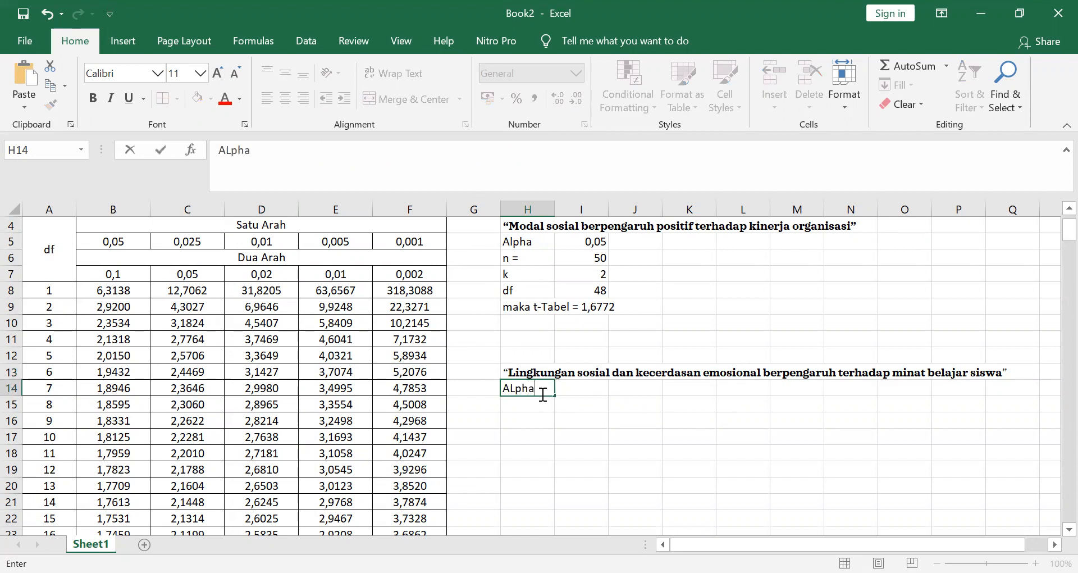
key("Right")
type("0,05")
key("Return")
Step: Enter the label "n =" in H15 with the value 50 in I15
key("Left")
type("n")
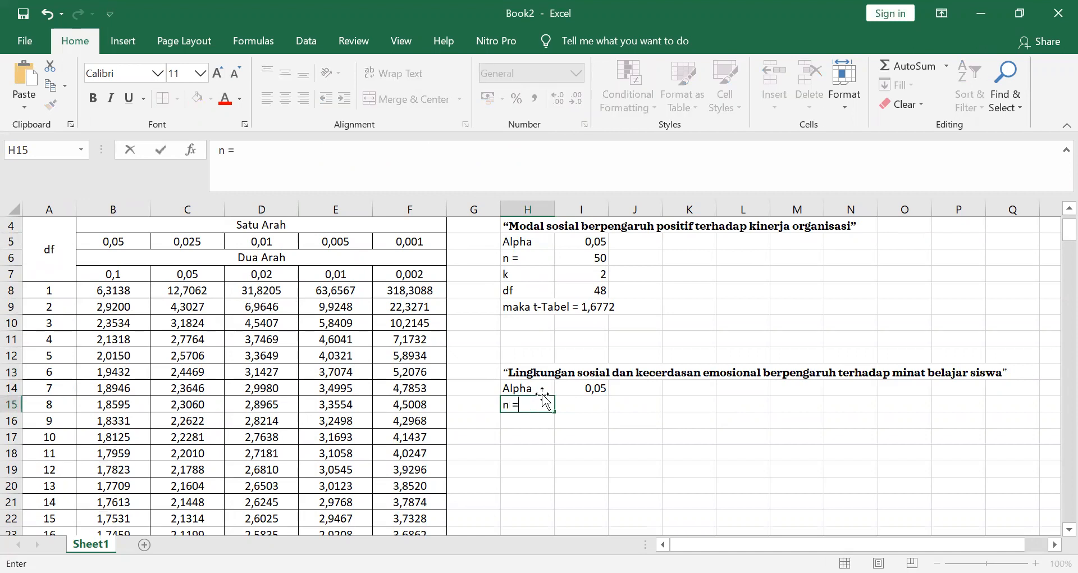
type(" =")
key("Right")
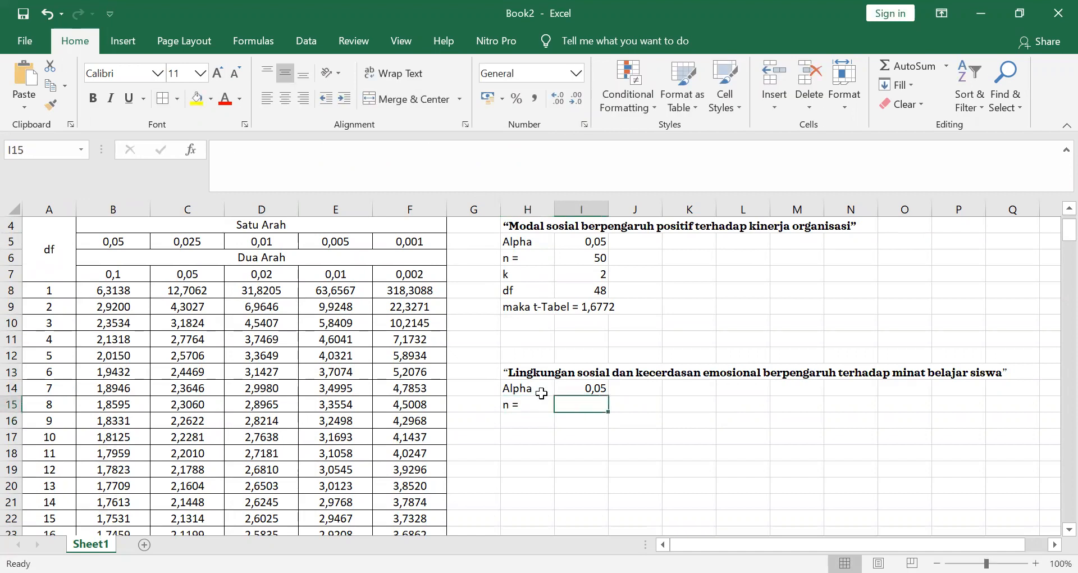
type("50")
key("Return")
Step: Enter the label "k =" in H16 with the value 3 in I16
key("Left")
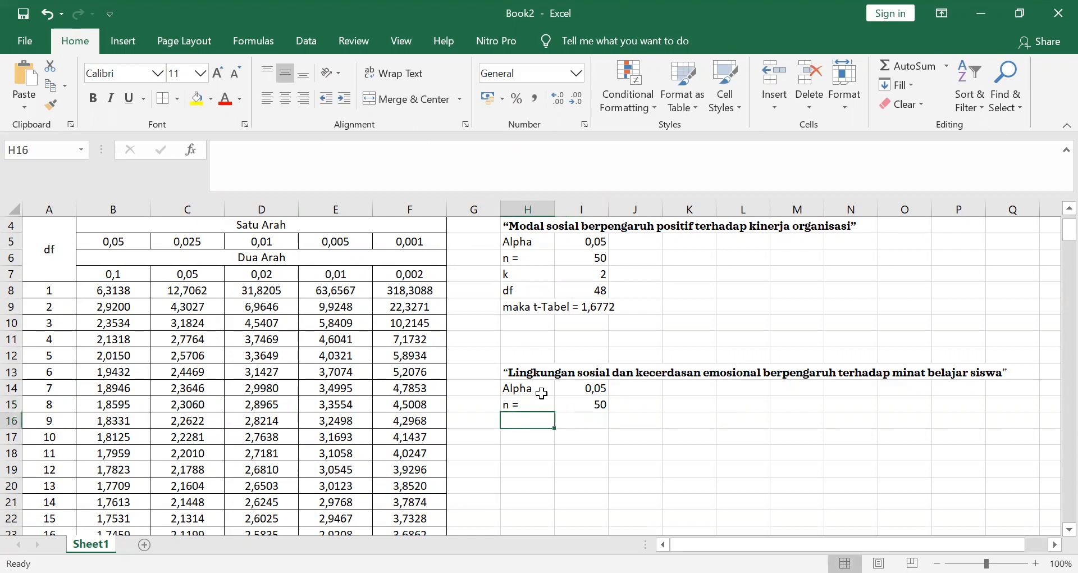
type("k")
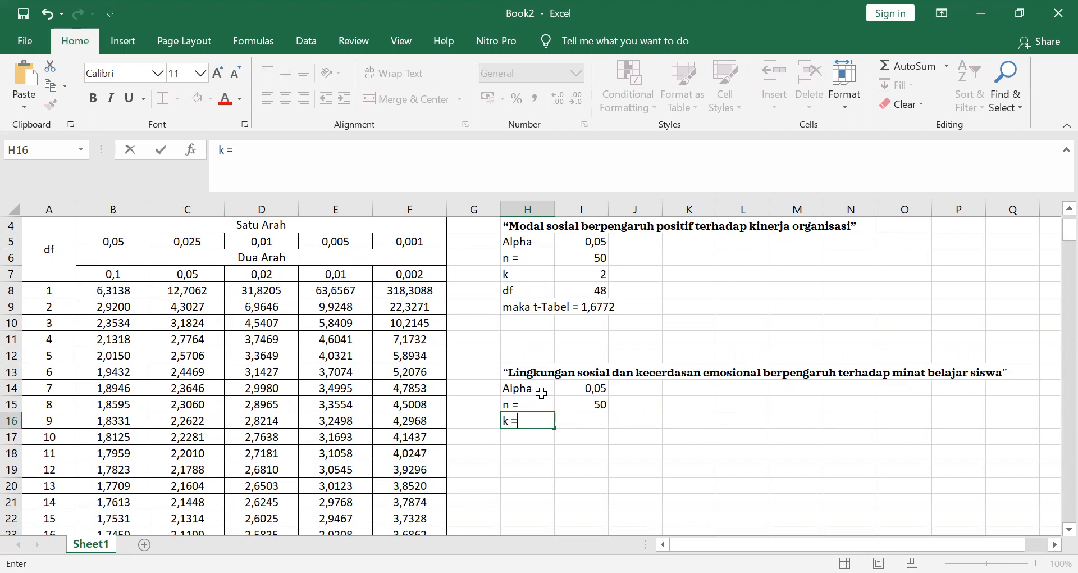
type(" =")
key("Return")
key("Up")
key("Right")
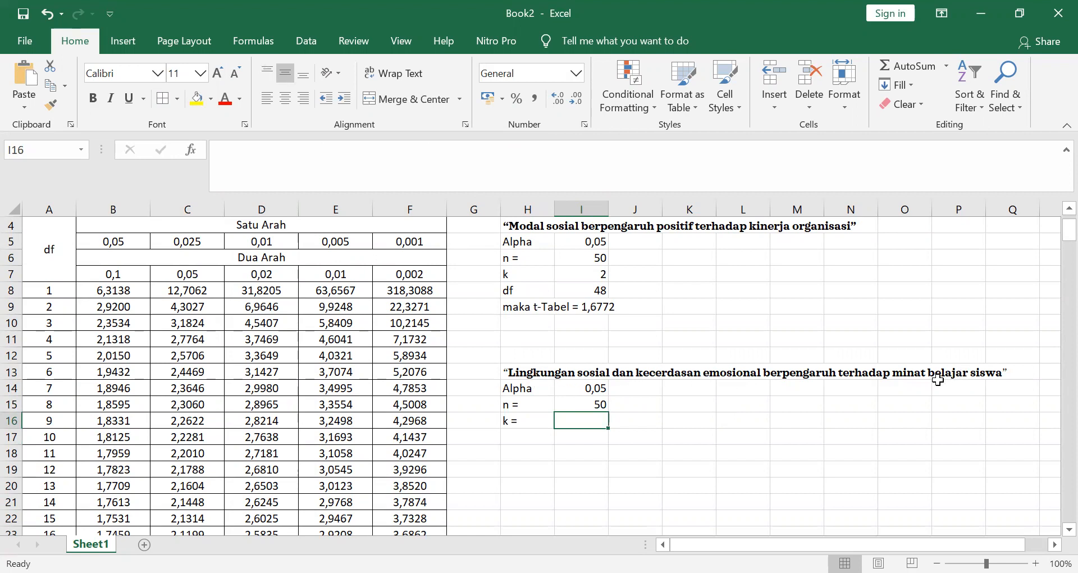
type("3")
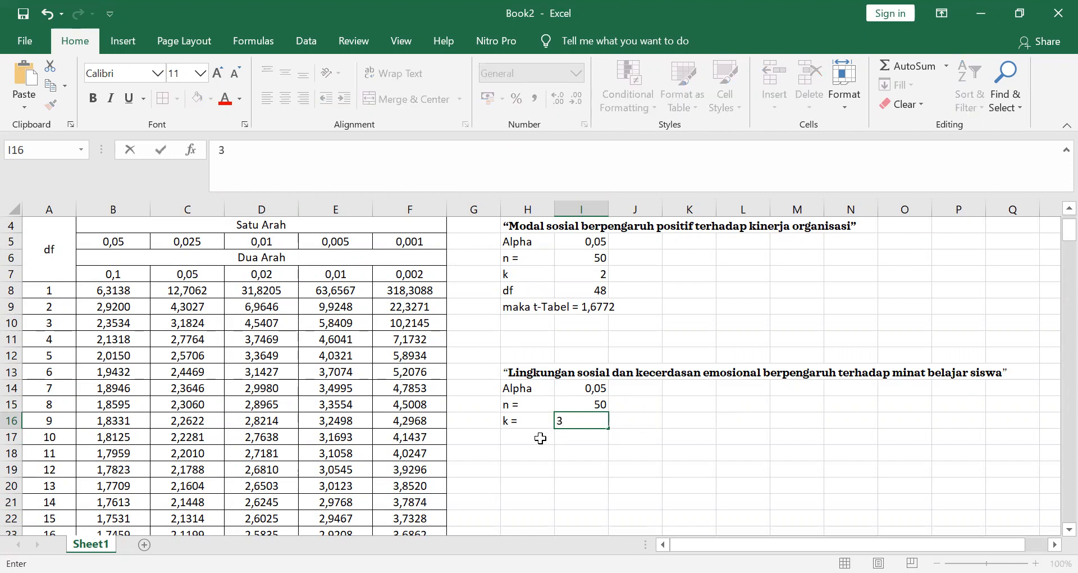
Step: Label H17 "df" and calculate it in I17 with the formula =I15-I16
left_click(540, 438)
type("d")
key("Tab")
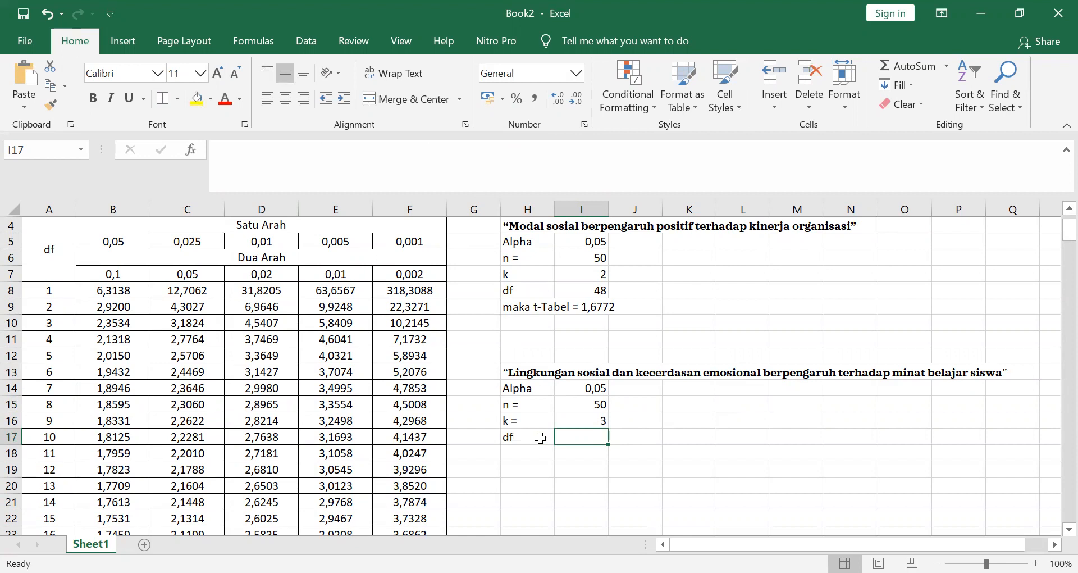
type("=")
key("Up")
key("Up")
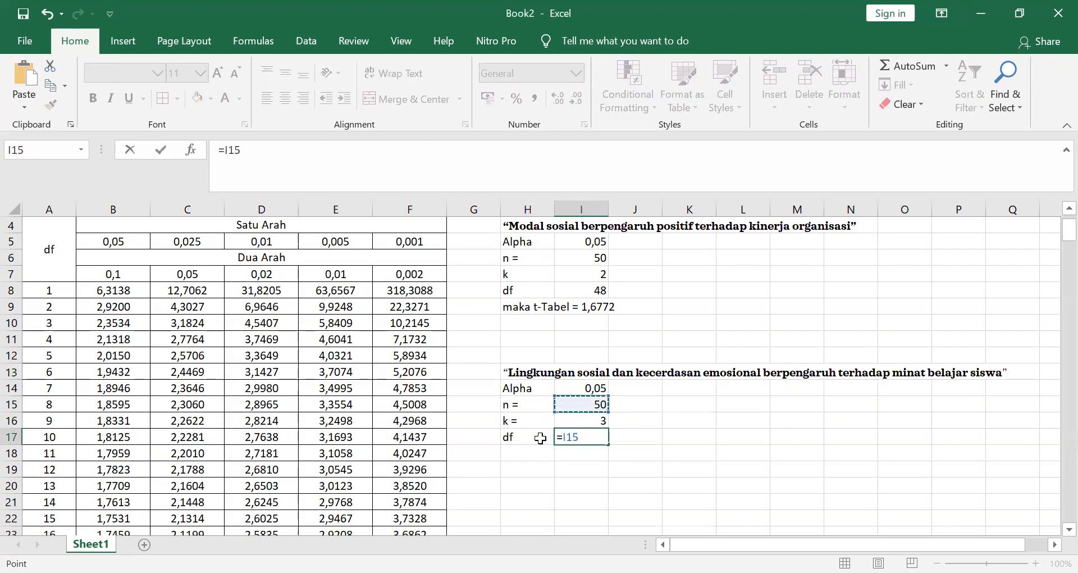
type("-")
key("Up")
key("Return")
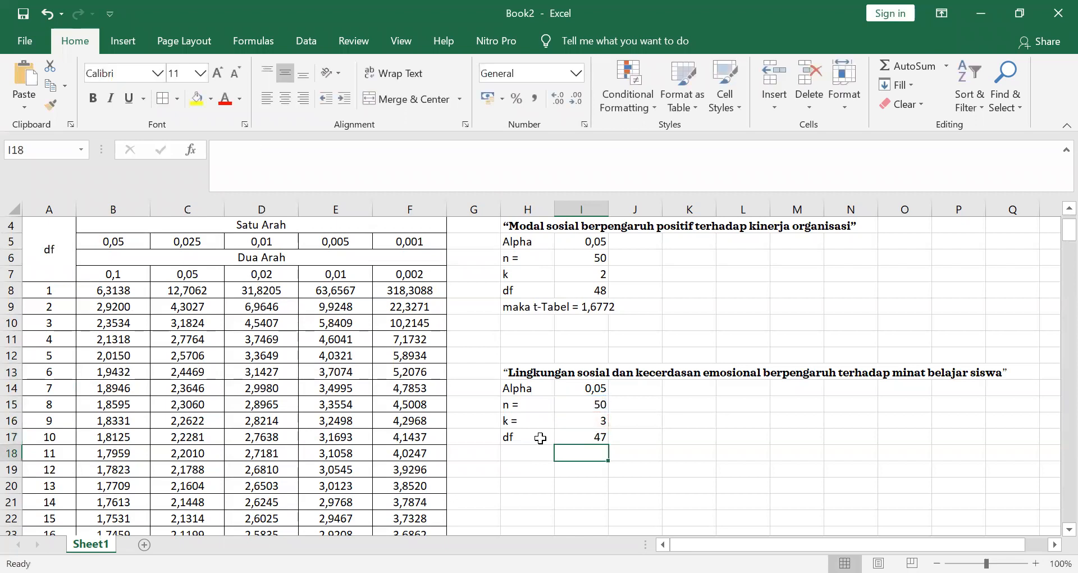
Step: Enter the result label "maka t-Tabel =" in H18, below the second df
key("Left")
type("mak a")
key("BackSpace")
key("BackSpace")
type("a")
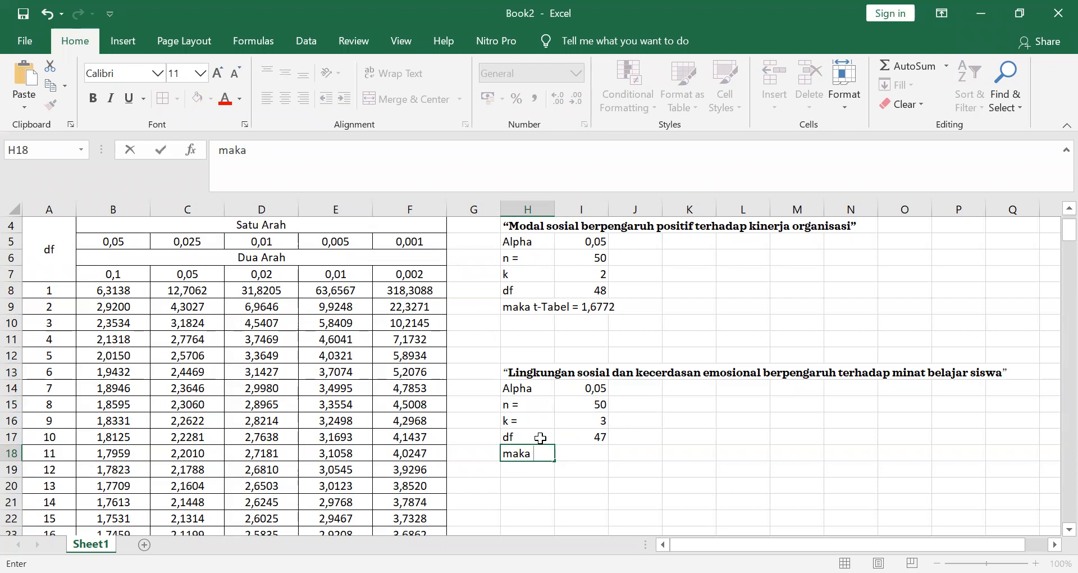
type(" t-Tabel =")
key("Return")
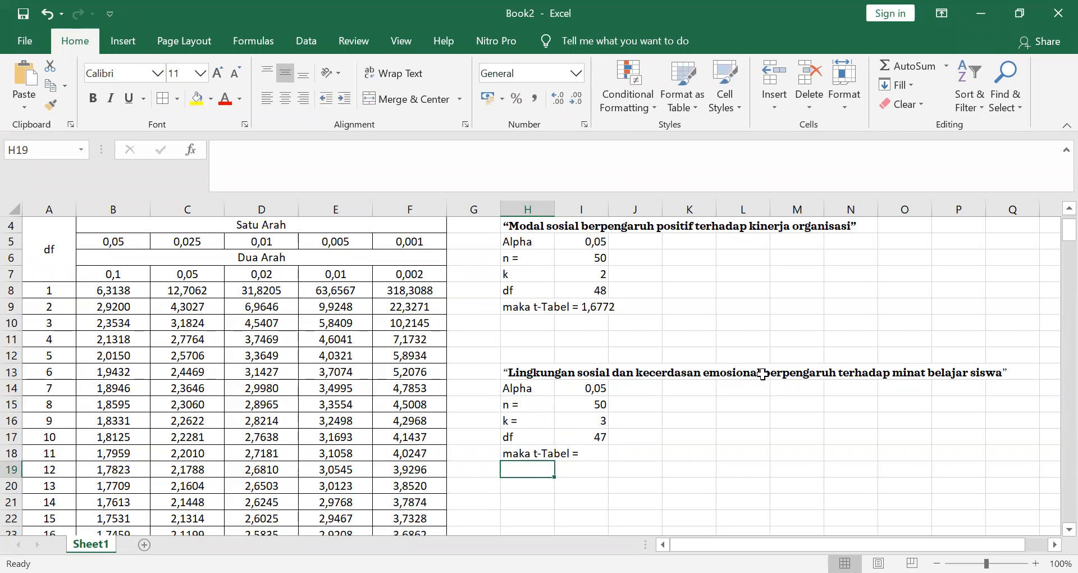
Step: Locate the two-way (Dua Arah) 0,05 t value for df 47 and fill its cell C54 with yellow
left_click_drag(242, 257, 222, 534)
left_click(188, 405)
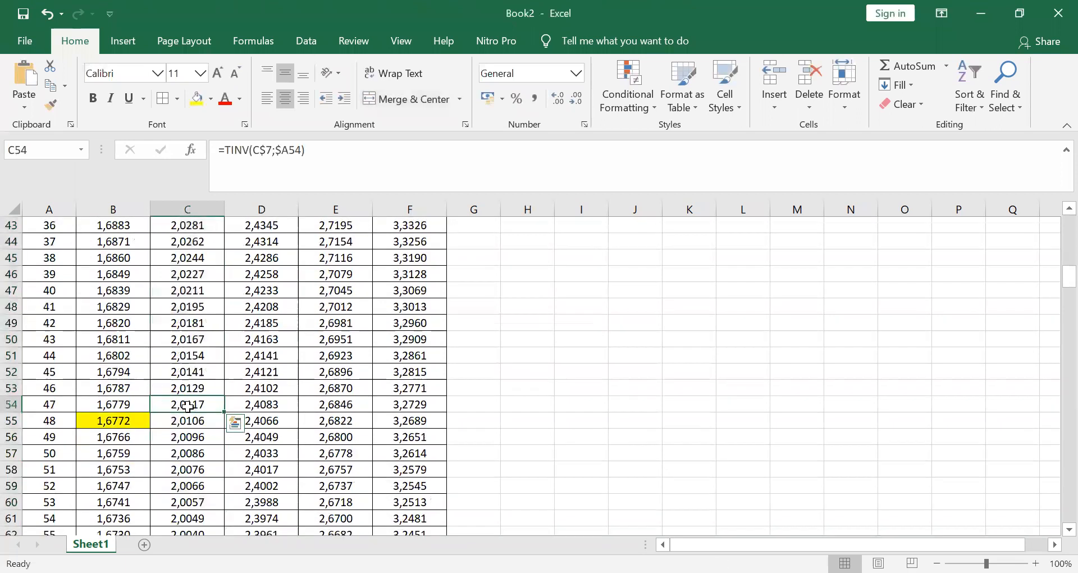
left_click(197, 98)
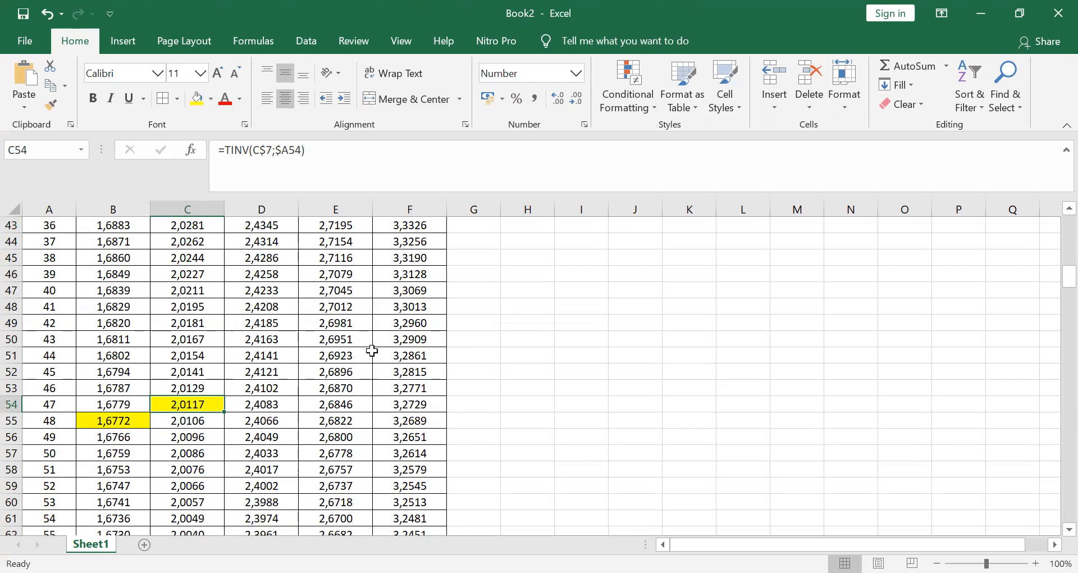
Step: Complete the result text in H18 with the value 2,0117
scroll(491, 339, "up", 14)
scroll(536, 385, "down", 2)
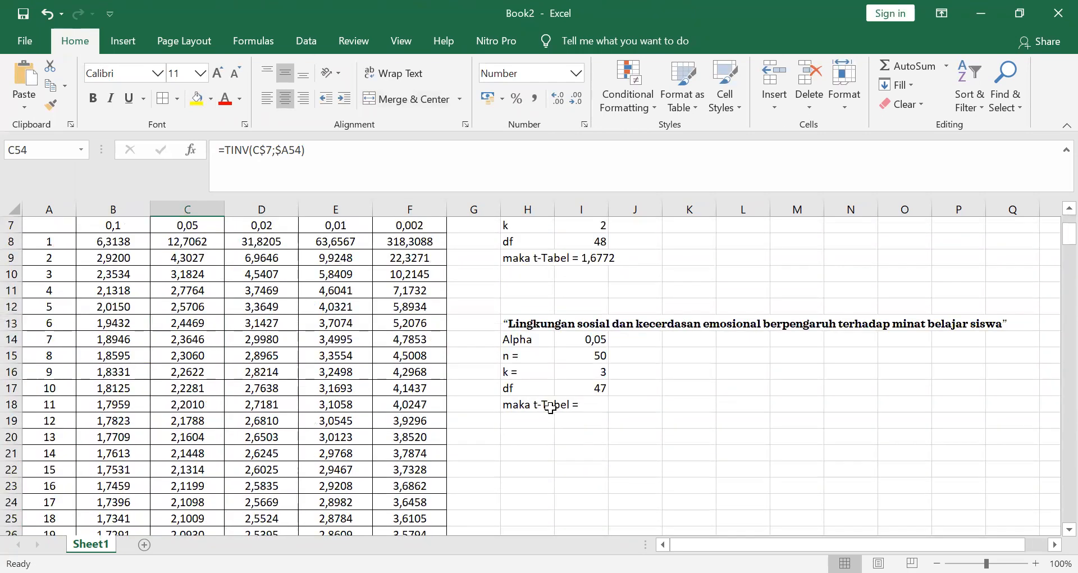
double_click(517, 404)
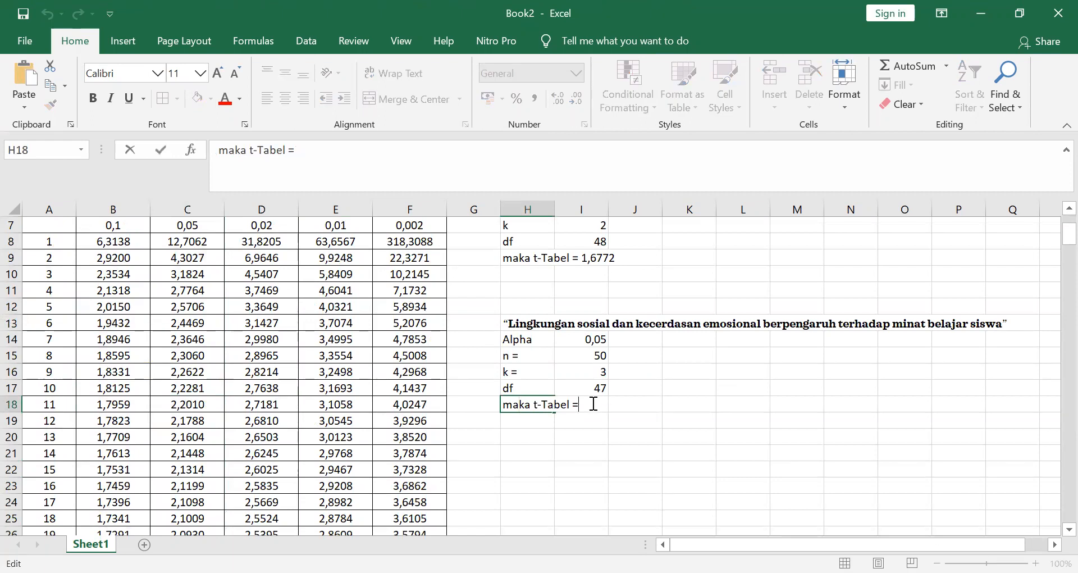
type("2,0117")
key("Return")
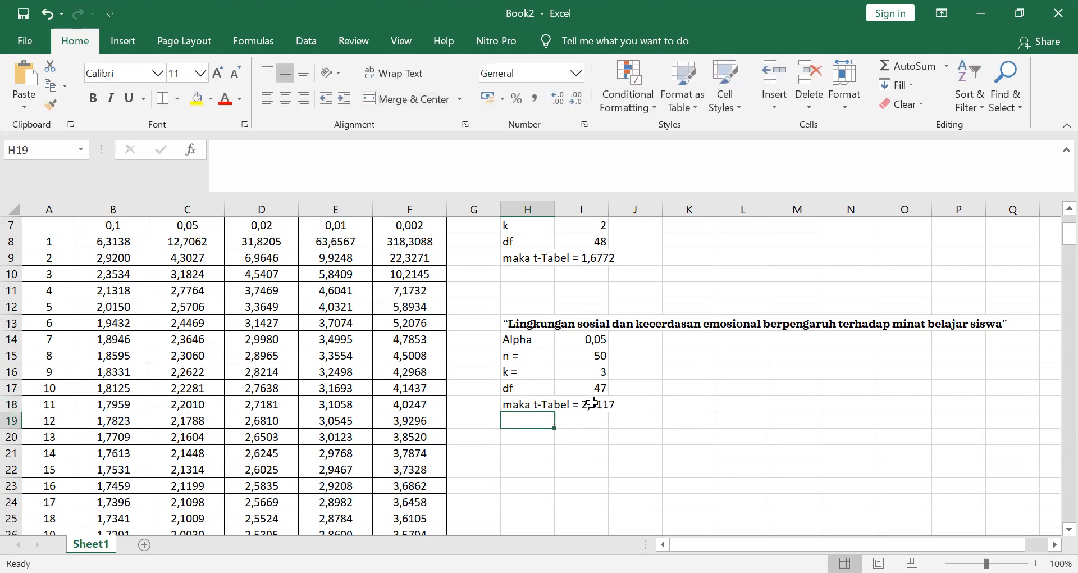
Step: Make only the value 1,6772 within the H9 result text bold
double_click(581, 257)
left_click(527, 306)
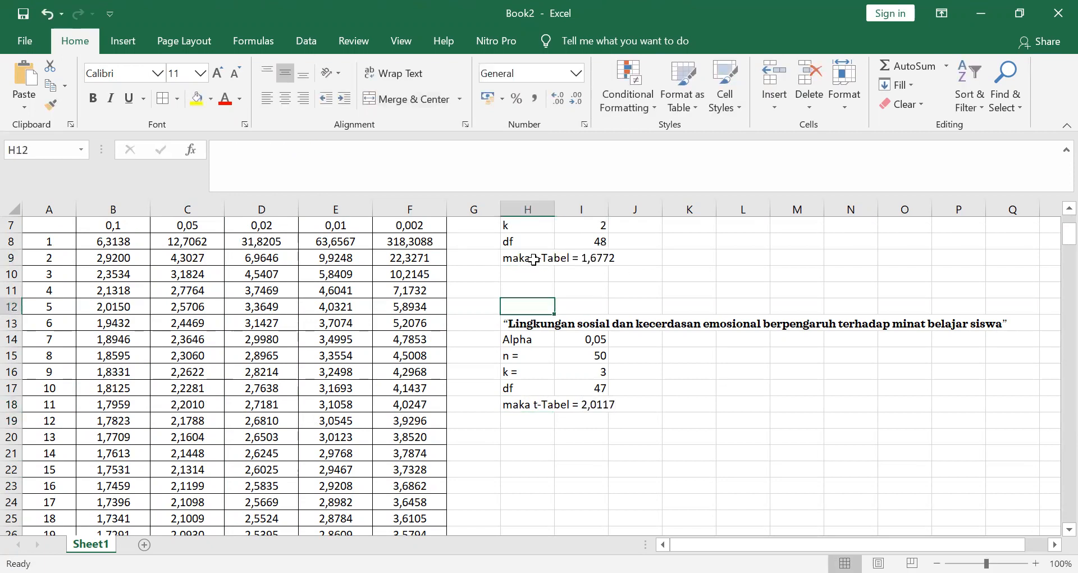
left_click(534, 258)
double_click(535, 259)
left_click_drag(581, 258, 616, 262)
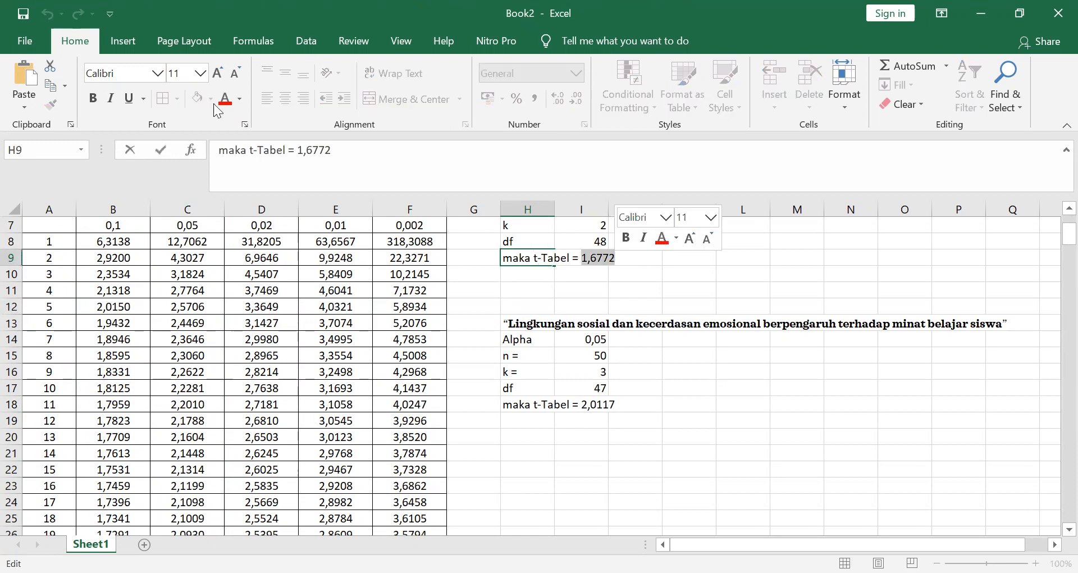
left_click(244, 100)
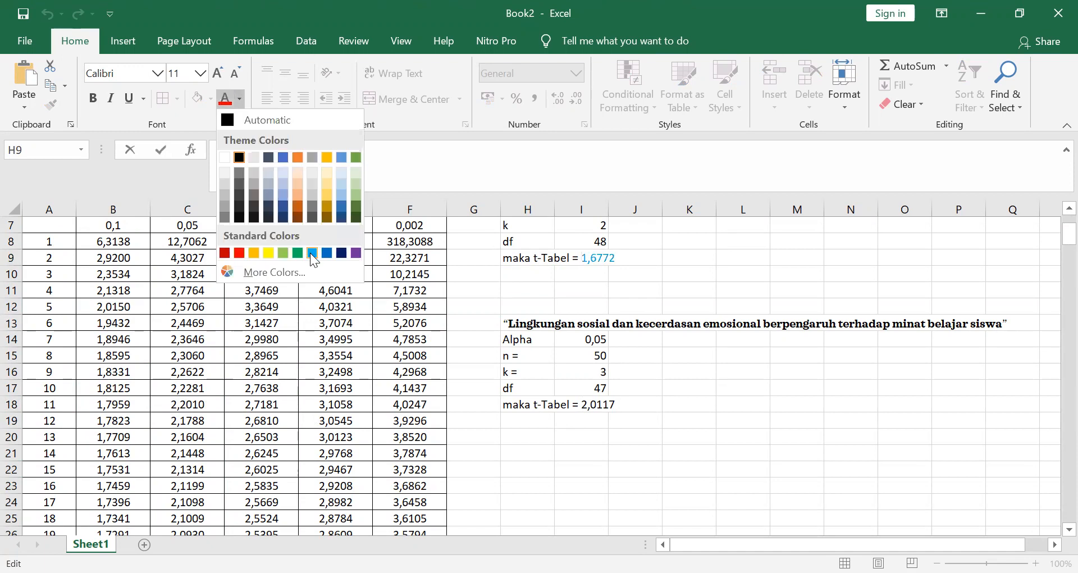
left_click(93, 99)
left_click(93, 99)
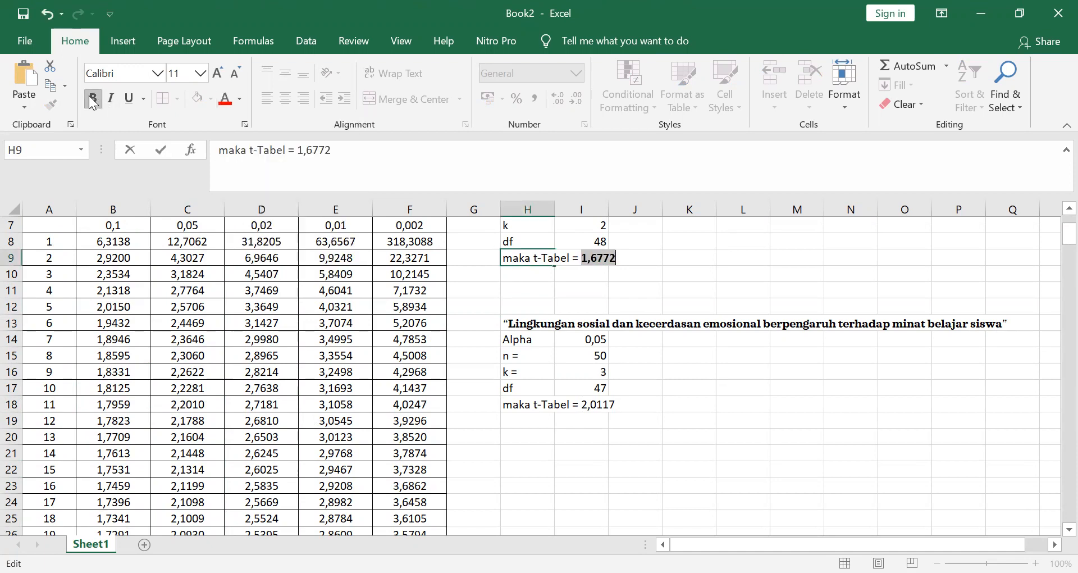
Step: Enlarge only the bold value 1,6772 within the H9 result text to font size 14
left_click(218, 73)
left_click(218, 73)
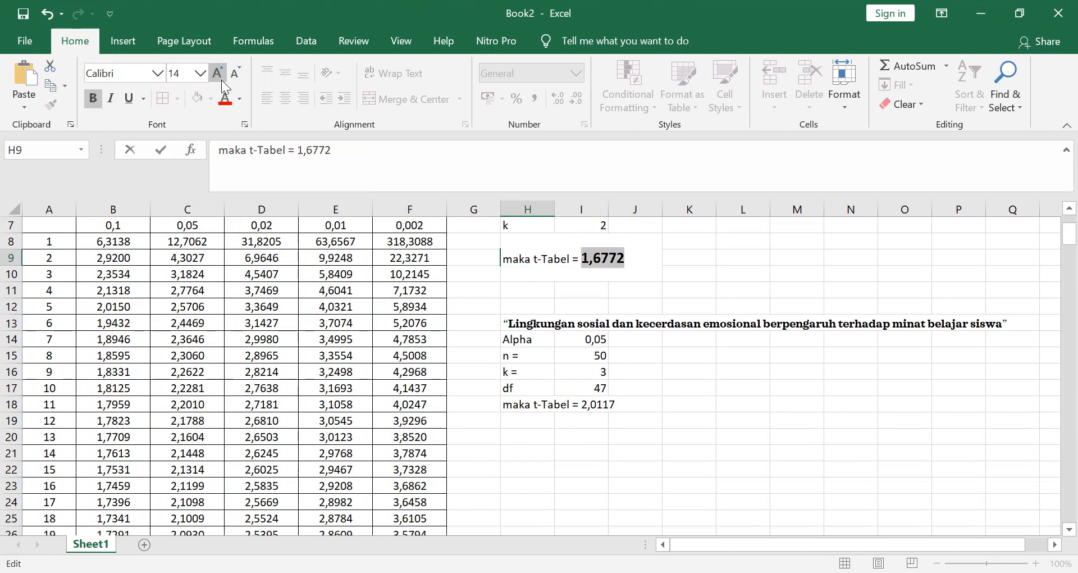
left_click(548, 446)
Step: Make only the value 2,0117 within the H18 result text bold and enlarge its font by three size increments
left_click(563, 407)
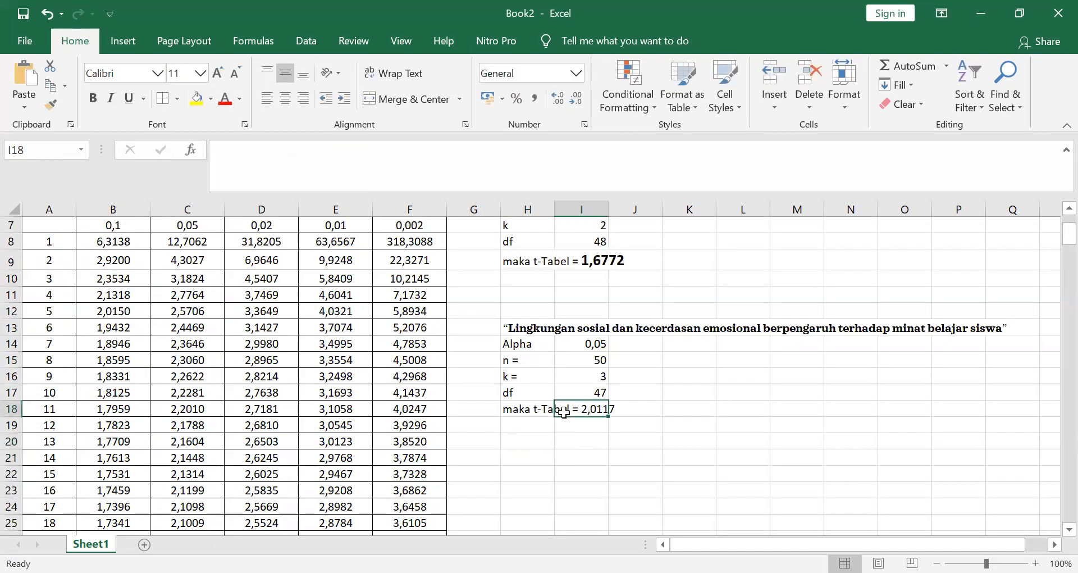
left_click(518, 406)
double_click(560, 408)
left_click_drag(582, 409, 618, 409)
left_click(93, 99)
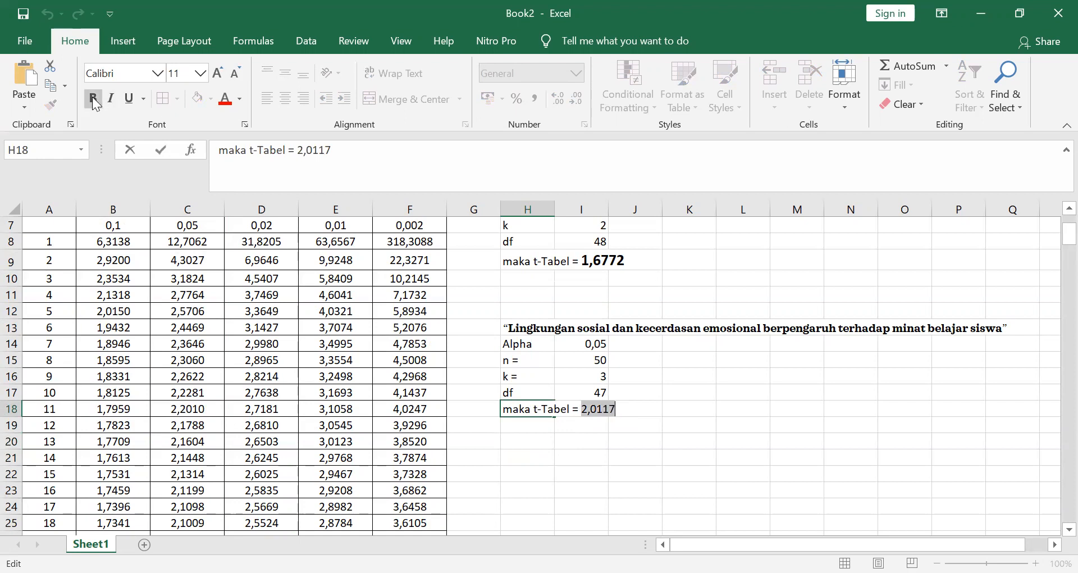
left_click(217, 74)
left_click(217, 74)
left_click(216, 74)
left_click(530, 468)
Step: Review the finished t-Tabel from its header down to the df 250 row and back to the title
scroll(531, 468, "up", 2)
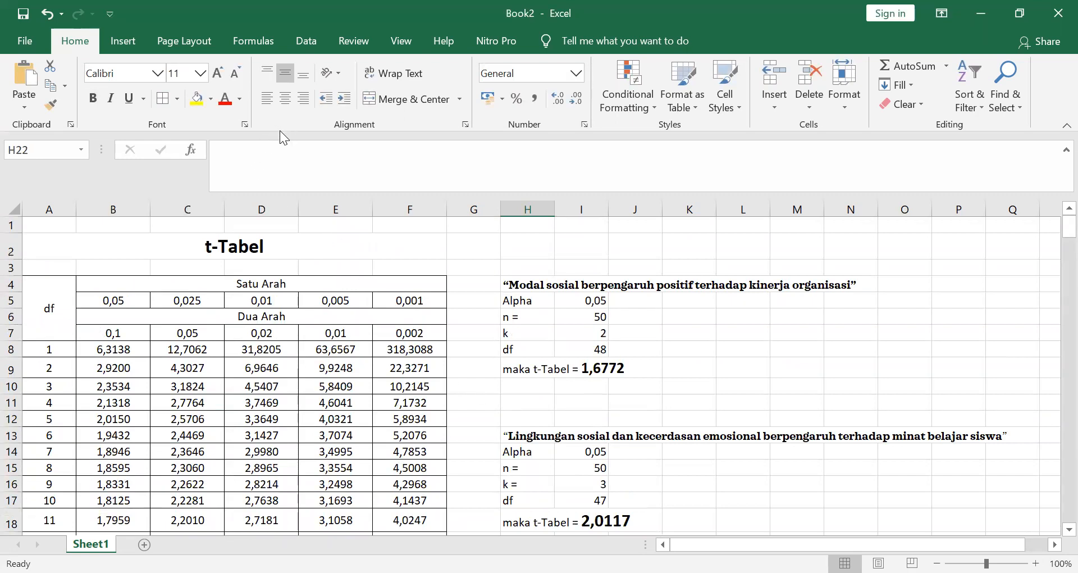
scroll(192, 371, "down", 17)
scroll(110, 405, "down", 20)
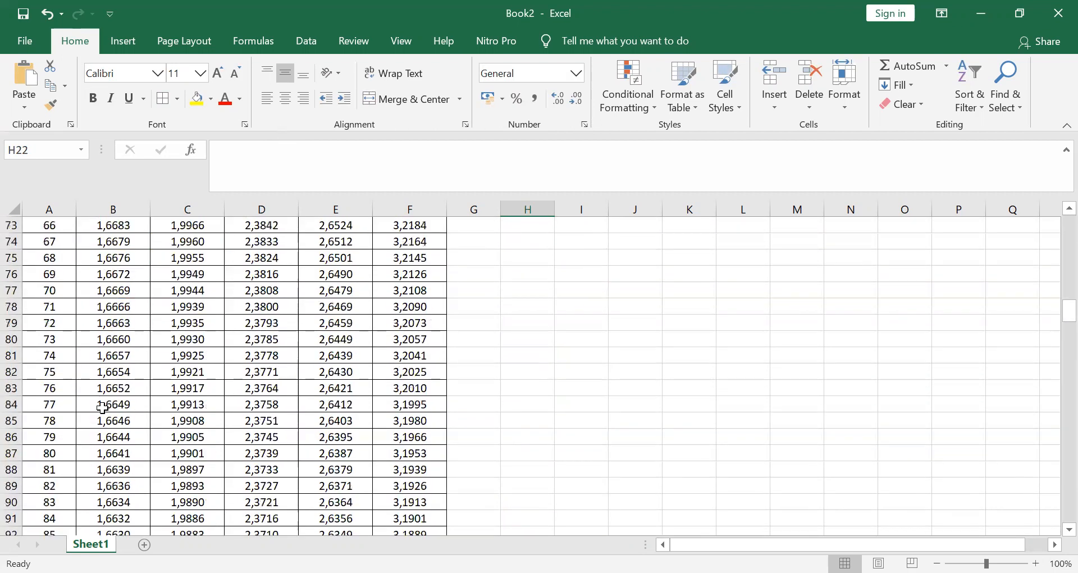
scroll(82, 412, "down", 20)
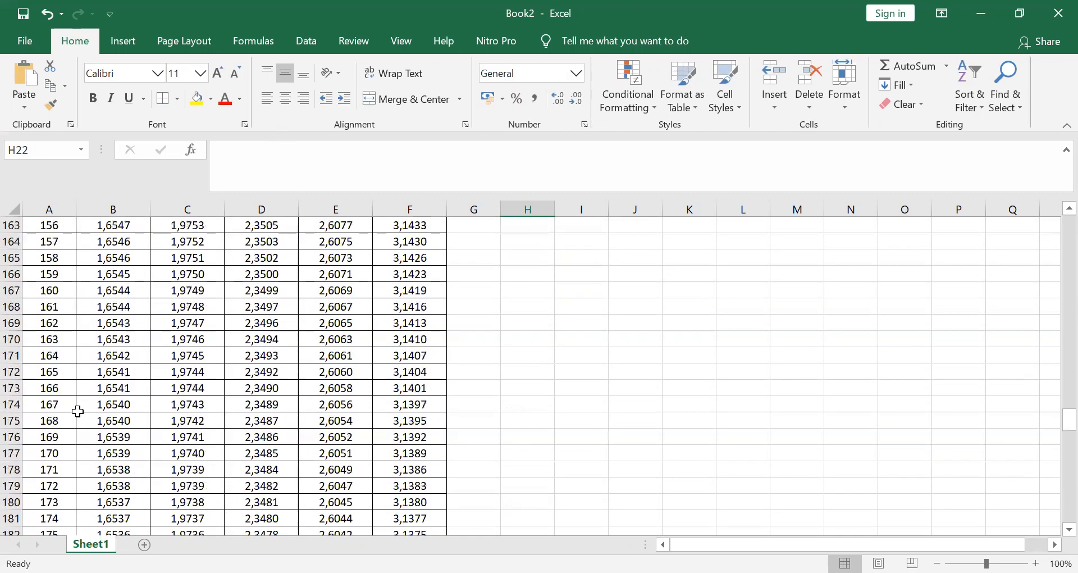
scroll(67, 415, "down", 7)
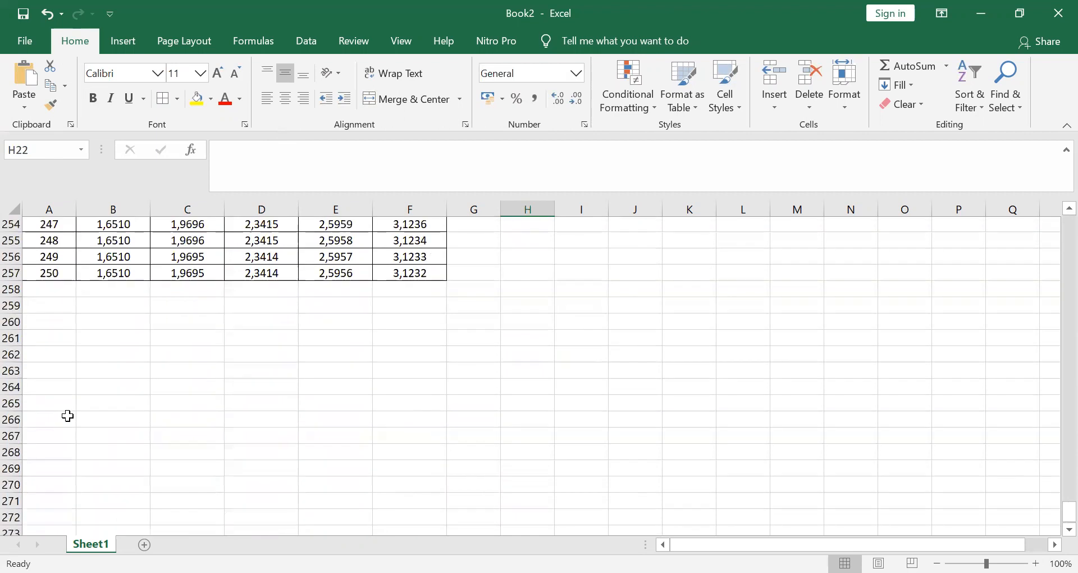
scroll(68, 415, "up", 16)
scroll(57, 415, "up", 20)
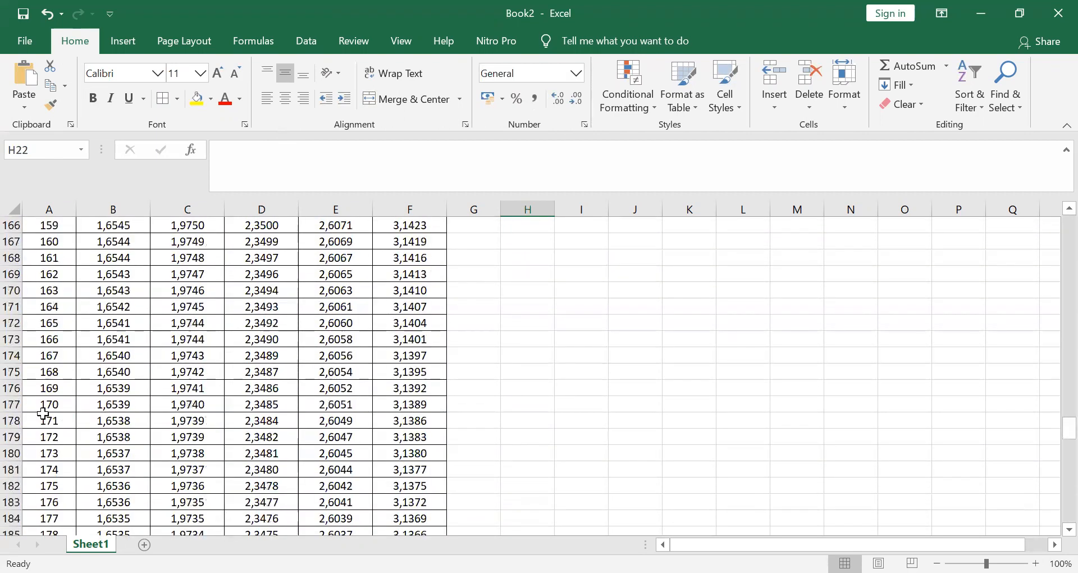
scroll(11, 403, "up", 7)
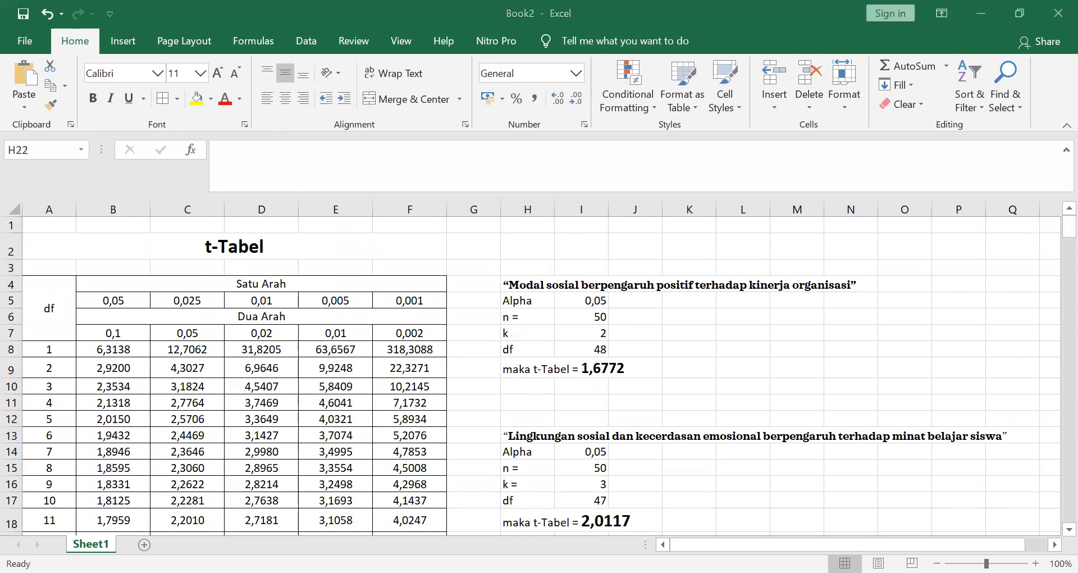
Step: Switch to tu-Tabel-t.pdf in Nitro Pro and examine its df rows through to the last page for comparison
key("alt+Tab")
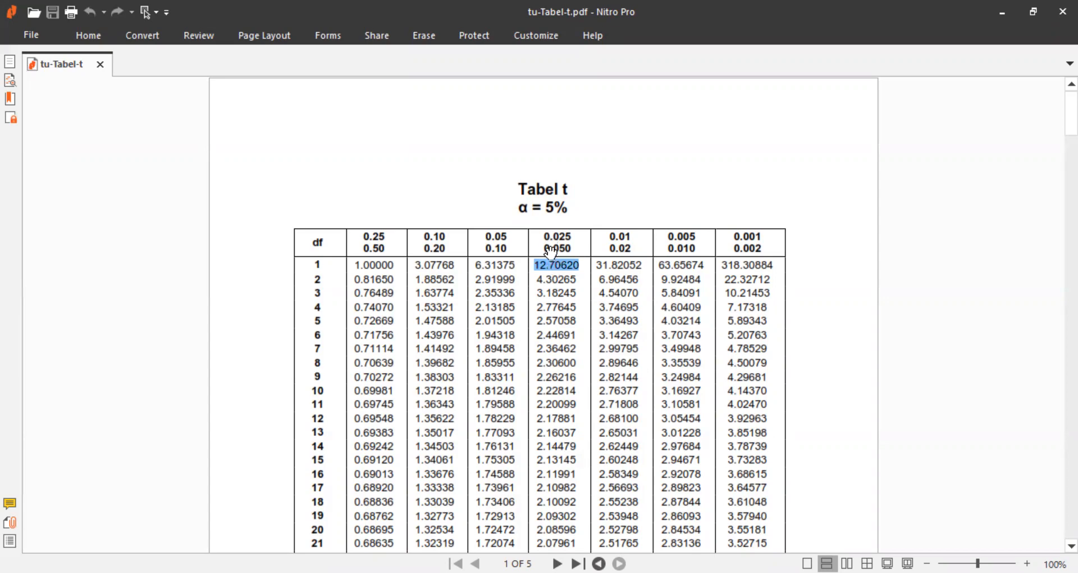
scroll(543, 357, "down", 20)
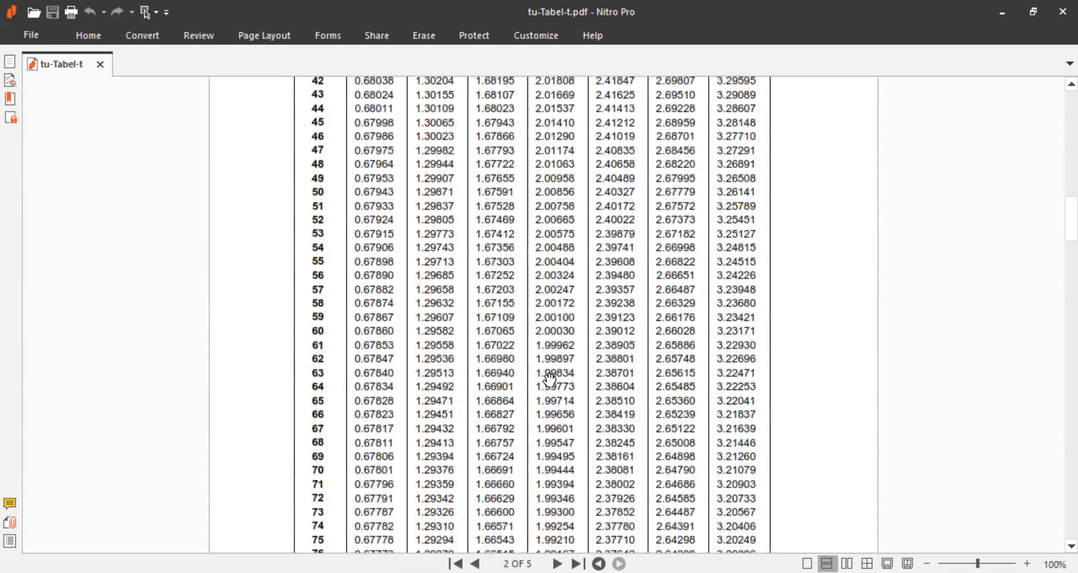
scroll(549, 383, "down", 20)
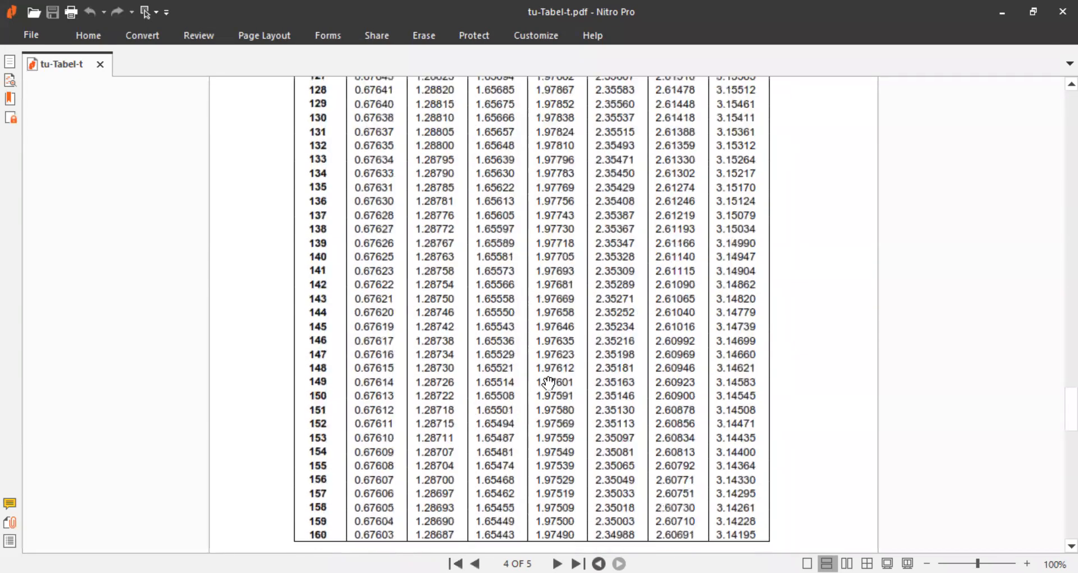
scroll(549, 382, "down", 12)
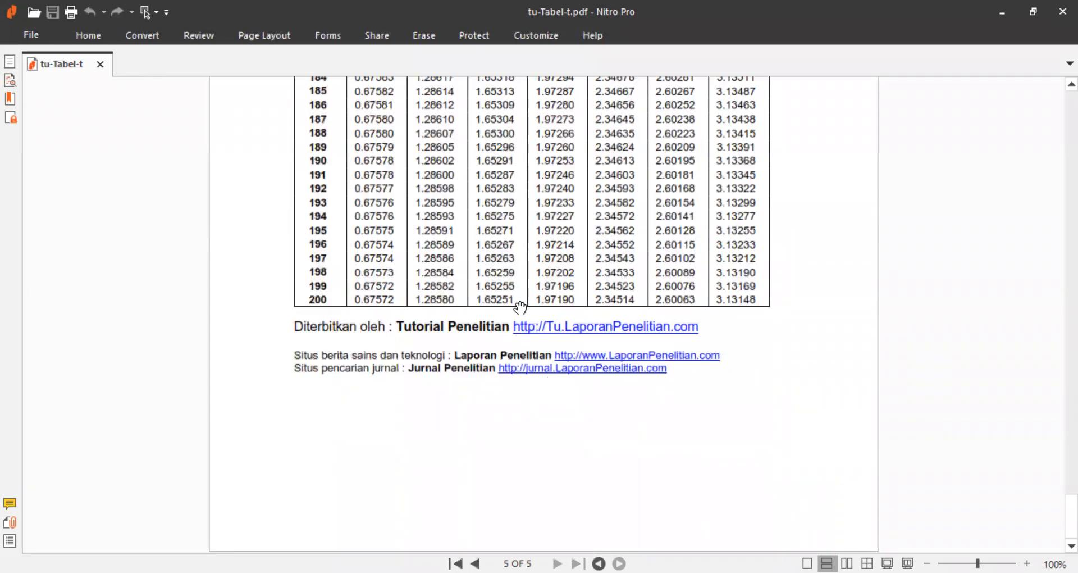
scroll(522, 308, "up", 20)
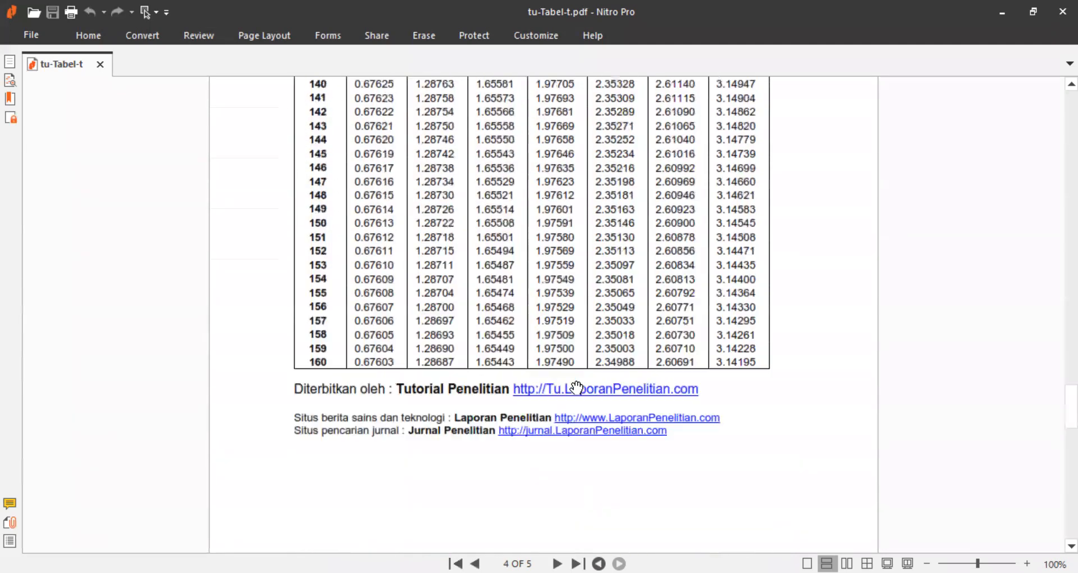
scroll(575, 384, "up", 3)
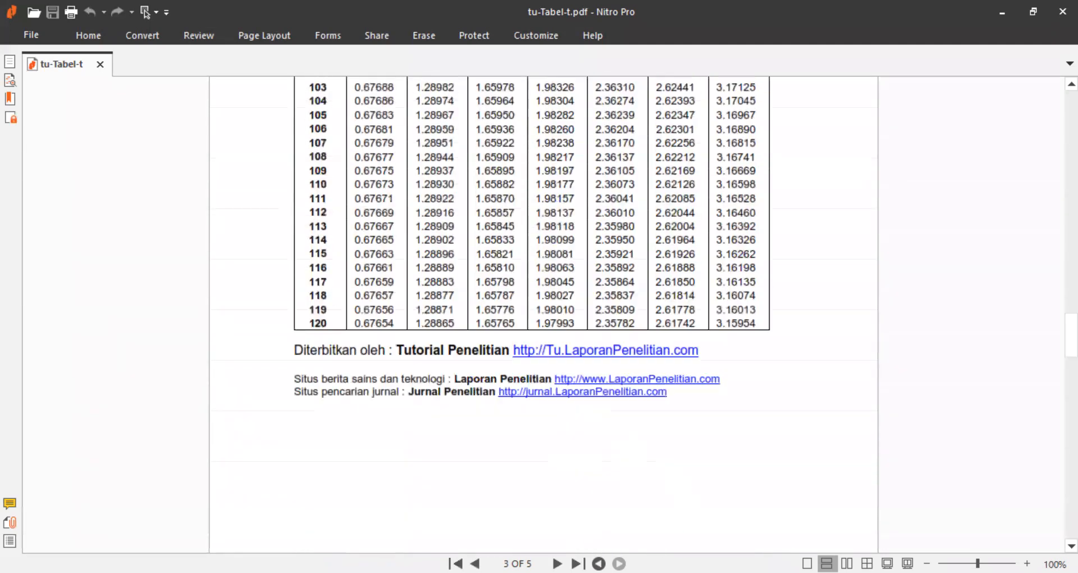
Step: Switch back to the Excel workbook and review the t-Tabel results of both example hypotheses
key("alt+Tab")
key("alt+Tab")
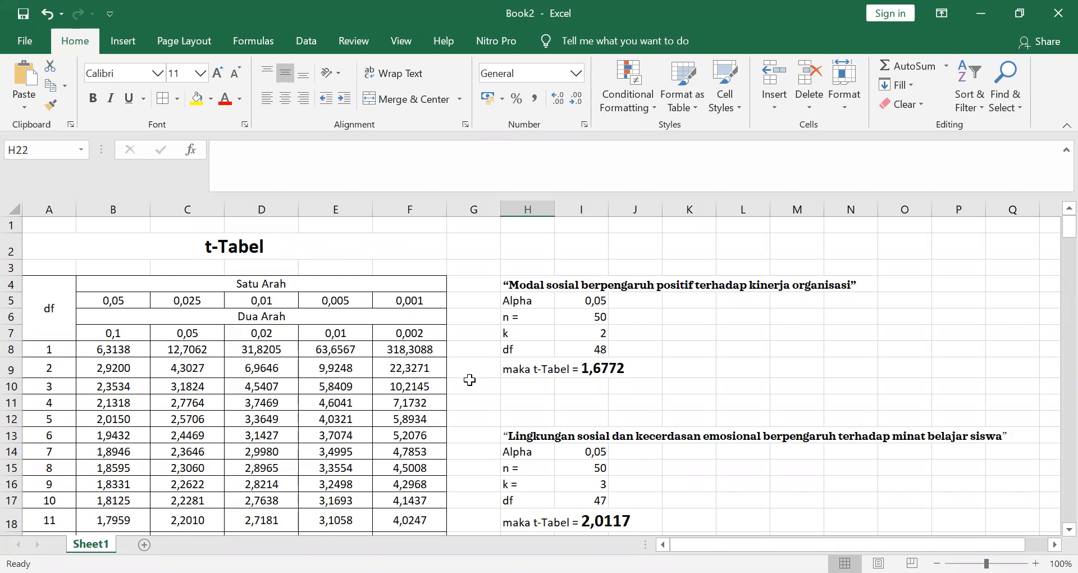
scroll(521, 408, "down", 1)
scroll(521, 407, "down", 1)
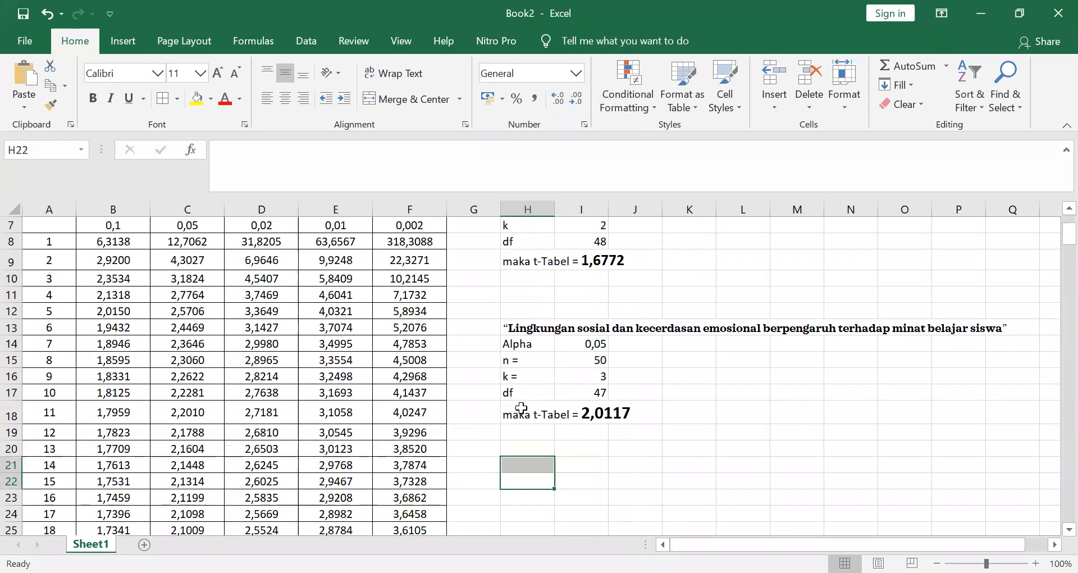
scroll(510, 396, "up", 2)
left_click(394, 264)
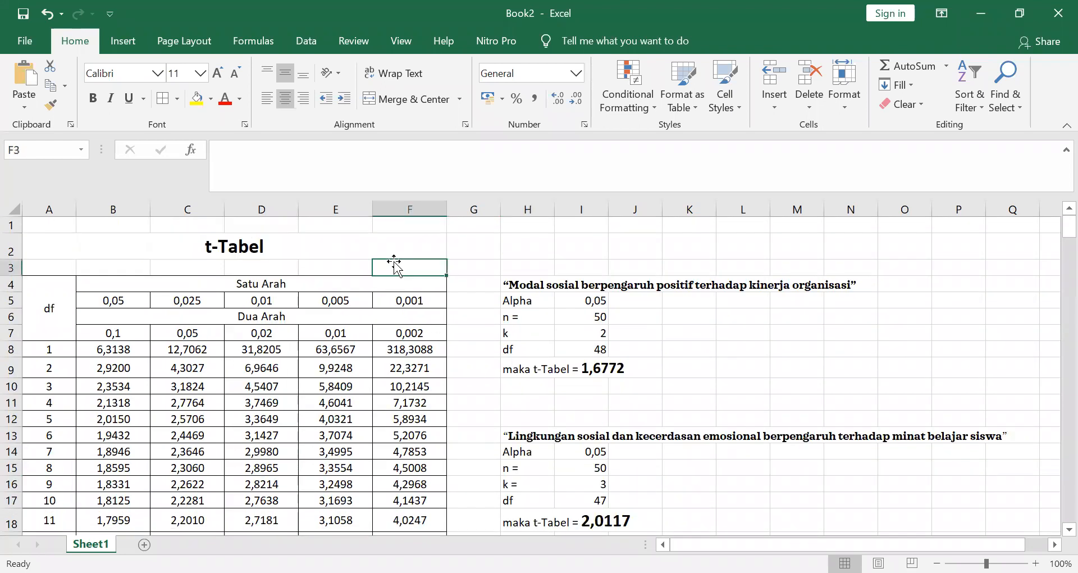